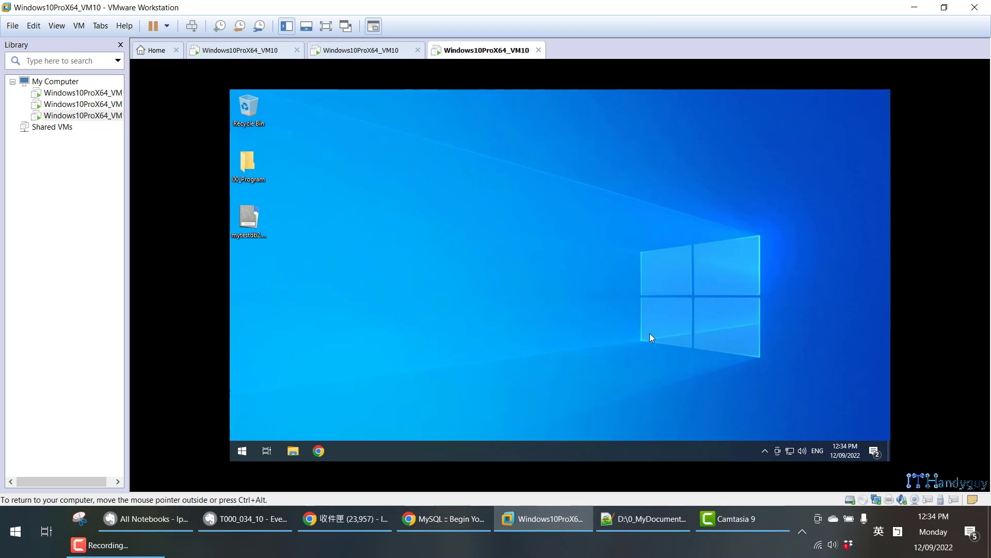
Copy my.ini from C:\ProgramData\MySQL\MySQL Server 8.0 onto the desktop as a backup.
{"action": "key", "text": "super+e"}
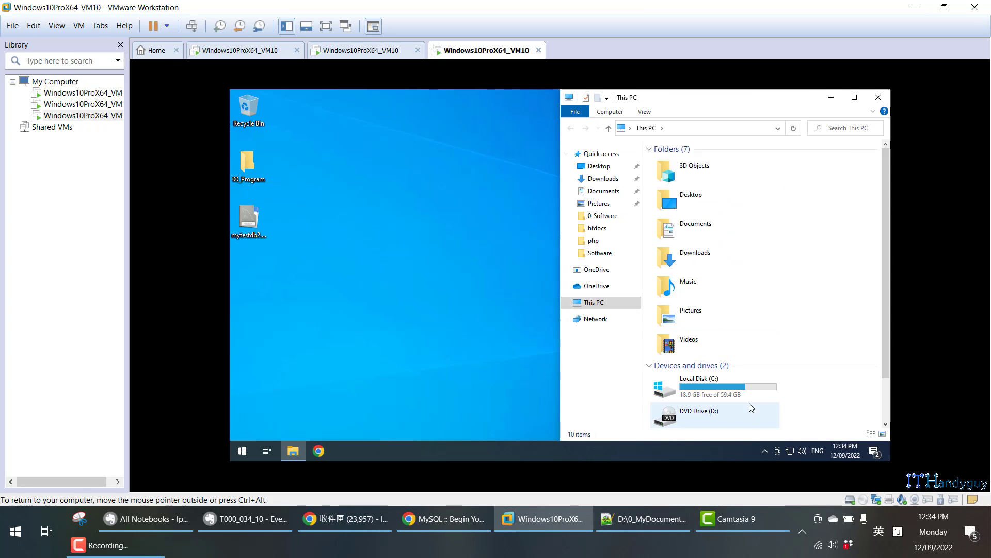
{"action": "double_click", "coordinate": [740, 381]}
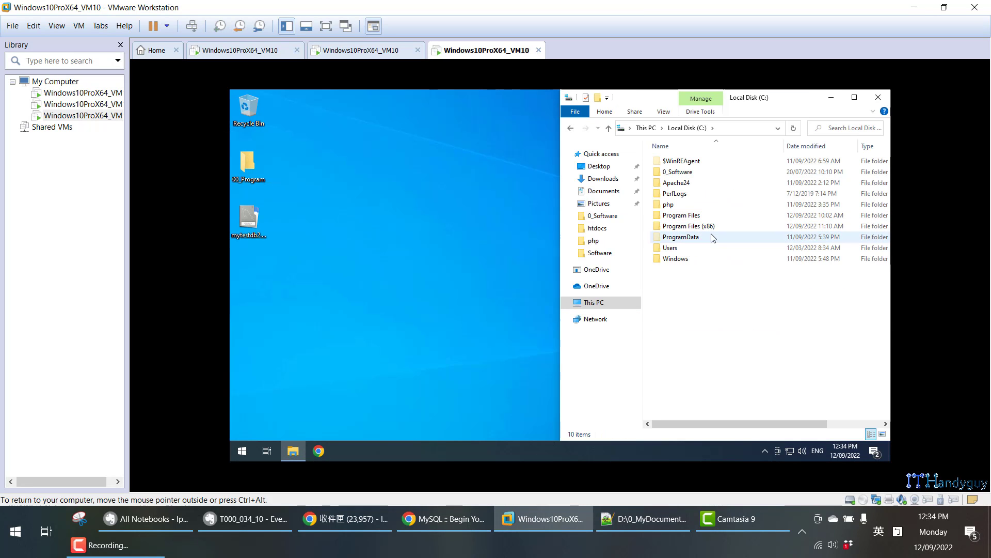
{"action": "double_click", "coordinate": [711, 235]}
{"action": "double_click", "coordinate": [702, 195]}
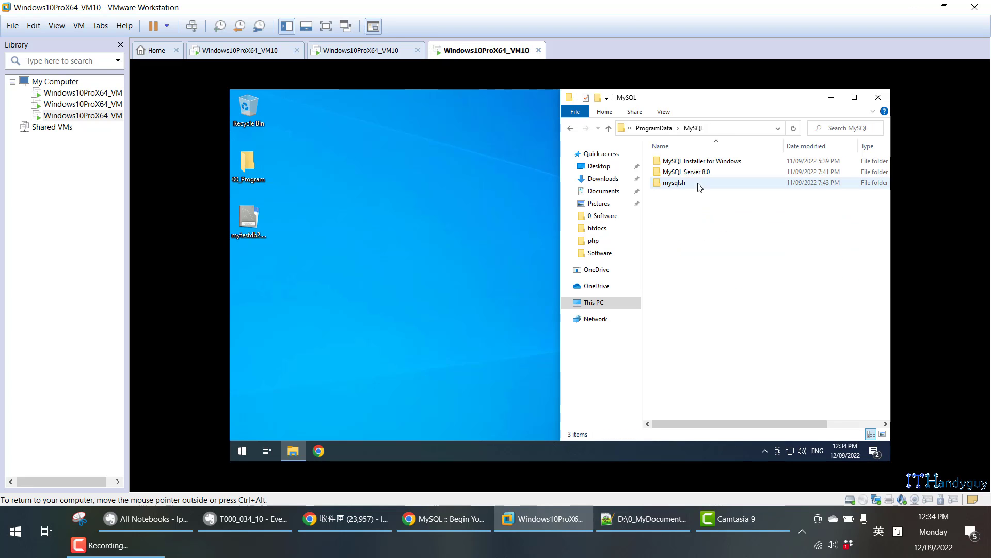
{"action": "double_click", "coordinate": [694, 173]}
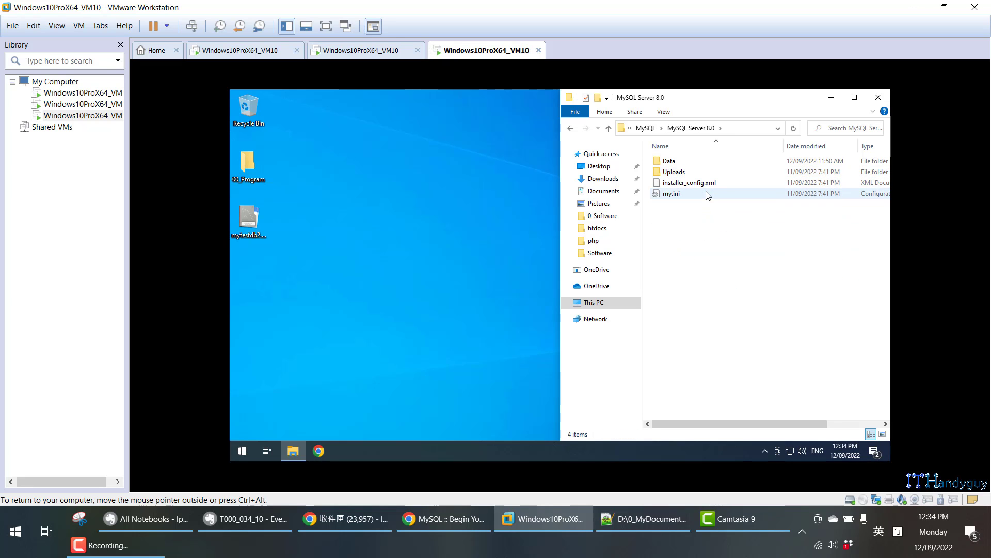
{"action": "left_click", "coordinate": [707, 194]}
{"action": "left_click", "coordinate": [427, 307]}
{"action": "key", "text": "ctrl+v"}
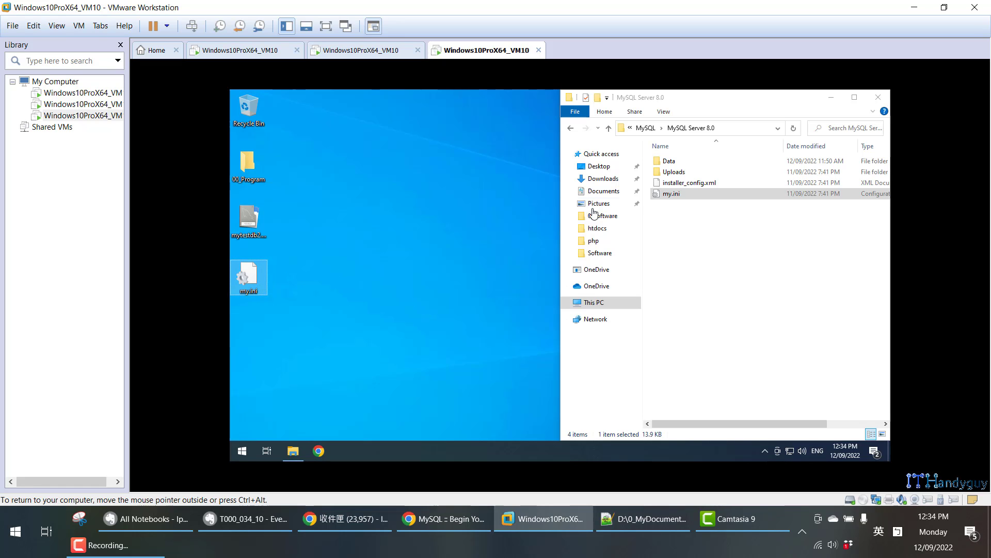
{"action": "left_click", "coordinate": [877, 97]}
{"action": "key", "text": "super+e"}
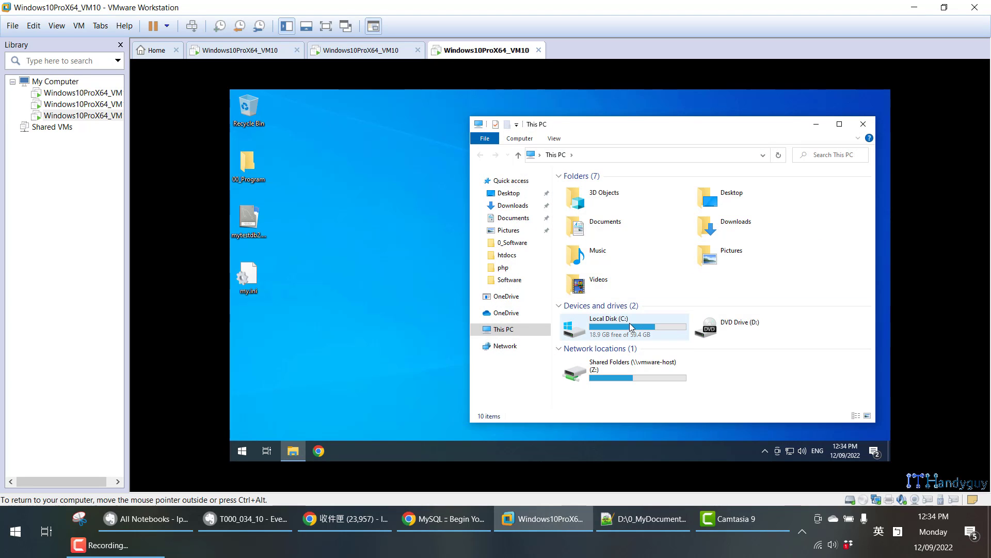
Open Control Panel's Programs and Features, maximized and sorted newest-first by install date.
{"action": "left_click", "coordinate": [863, 124]}
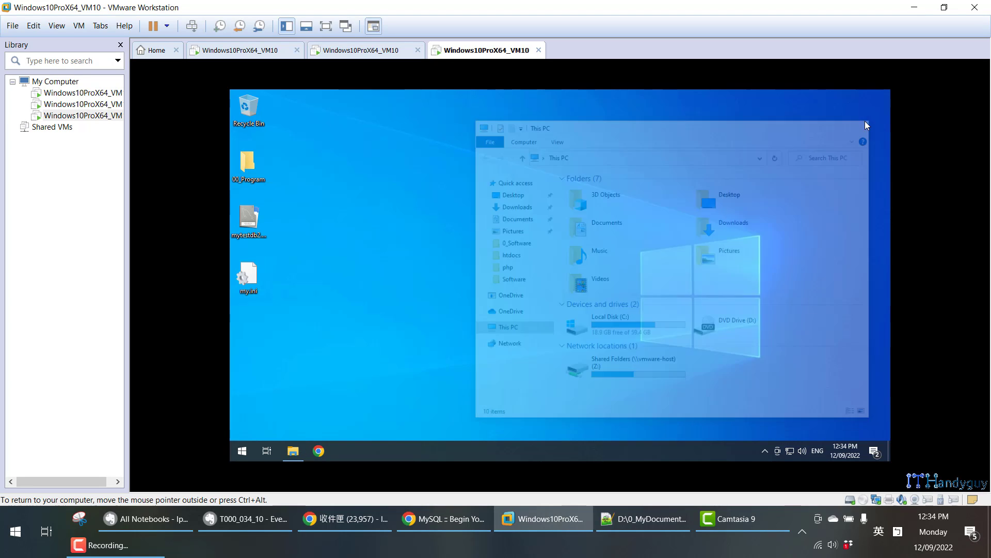
{"action": "key", "text": "super"}
{"action": "type", "text": "con"}
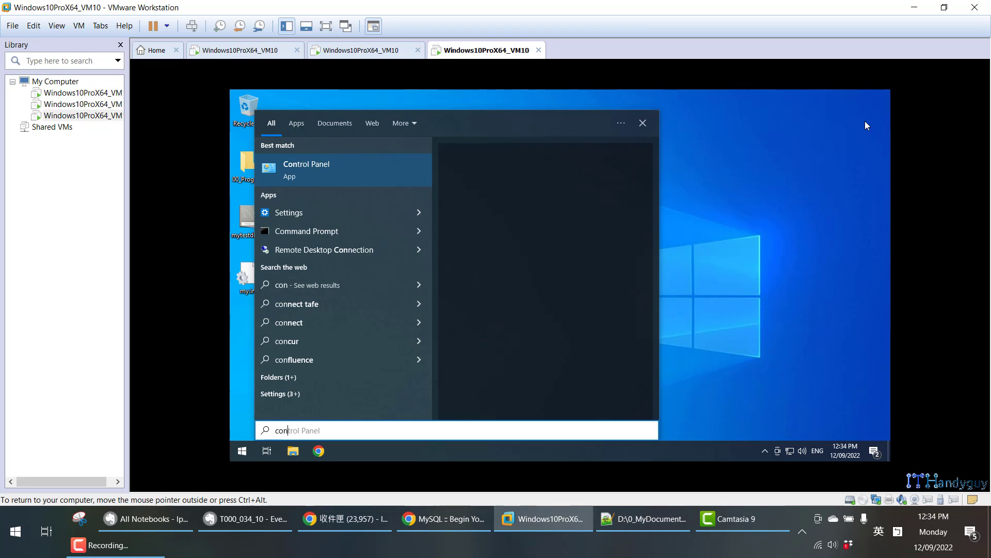
{"action": "key", "text": "Return"}
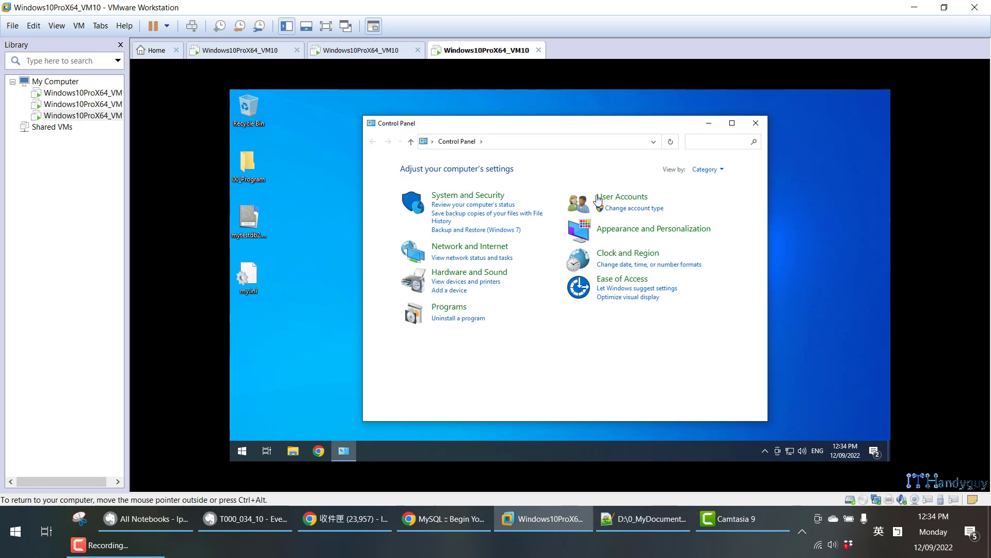
{"action": "left_click", "coordinate": [450, 308]}
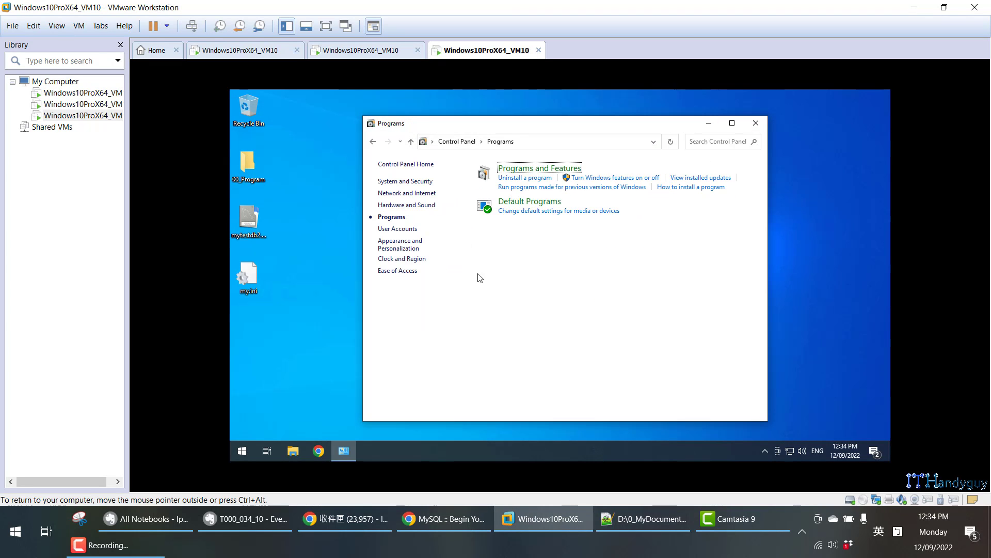
{"action": "left_click", "coordinate": [550, 170]}
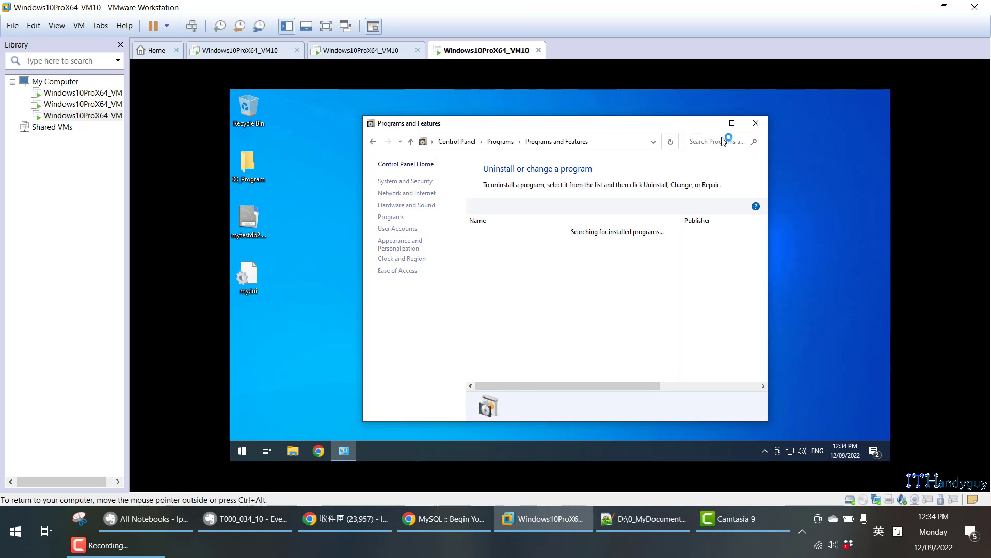
{"action": "left_click", "coordinate": [732, 123]}
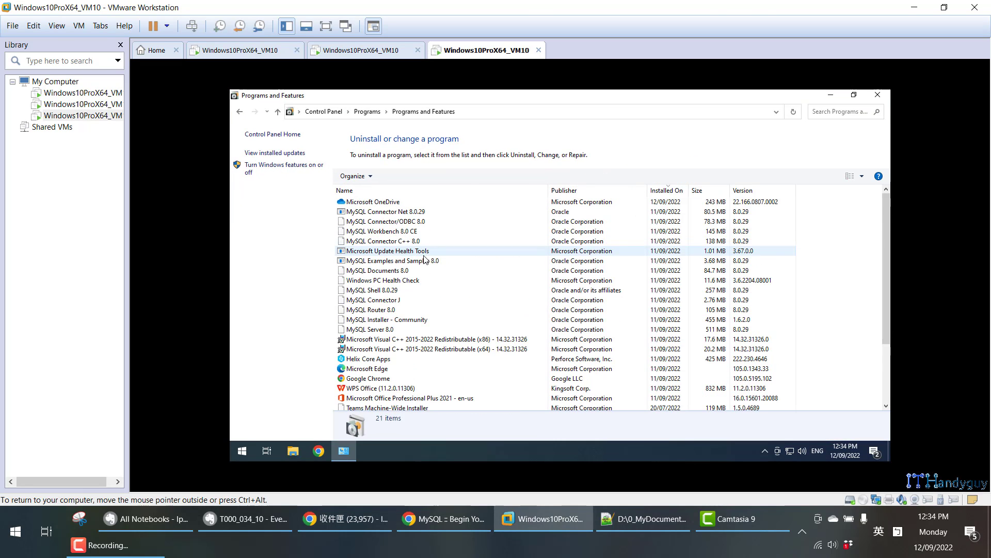
{"action": "left_click", "coordinate": [586, 195]}
{"action": "left_click", "coordinate": [668, 192]}
{"action": "left_click", "coordinate": [669, 194]}
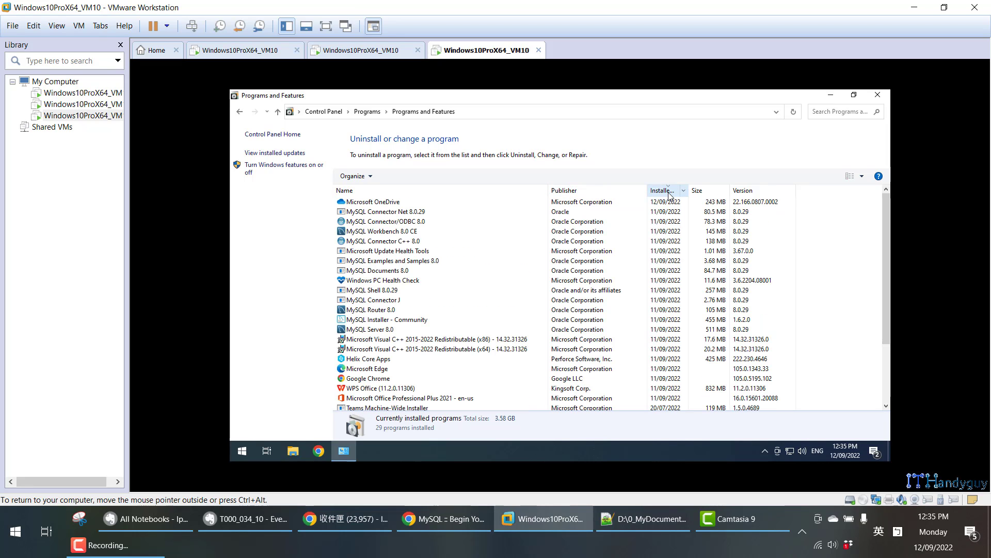
Uninstall MySQL Connector Net 8.0.29, confirming the prompt and administrator permission.
{"action": "right_click", "coordinate": [384, 213]}
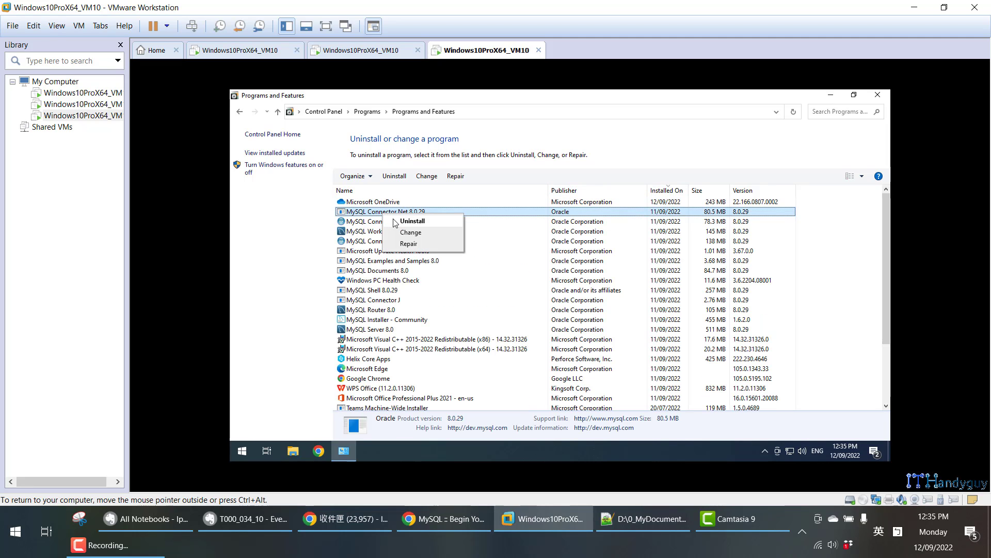
{"action": "left_click", "coordinate": [396, 221]}
{"action": "left_click", "coordinate": [610, 268]}
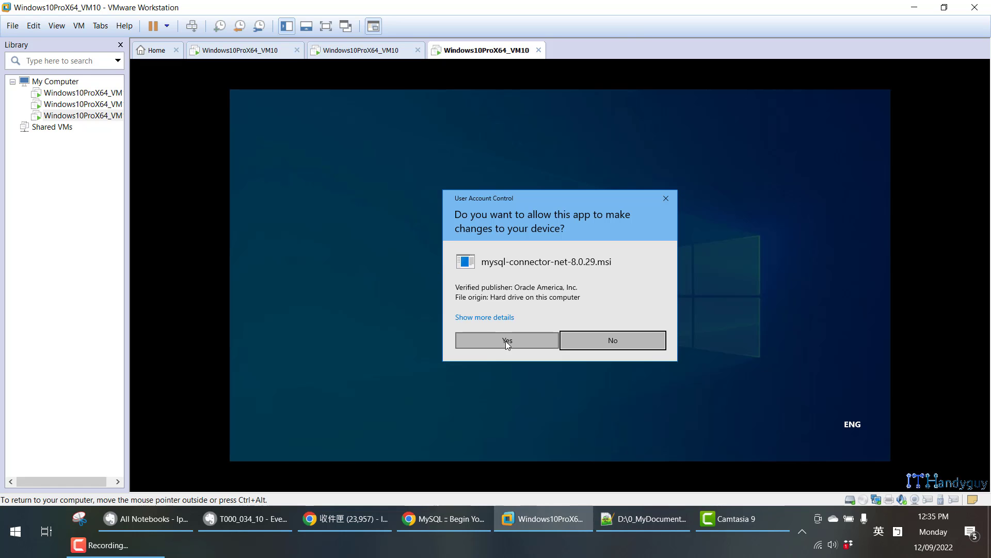
{"action": "left_click", "coordinate": [506, 339]}
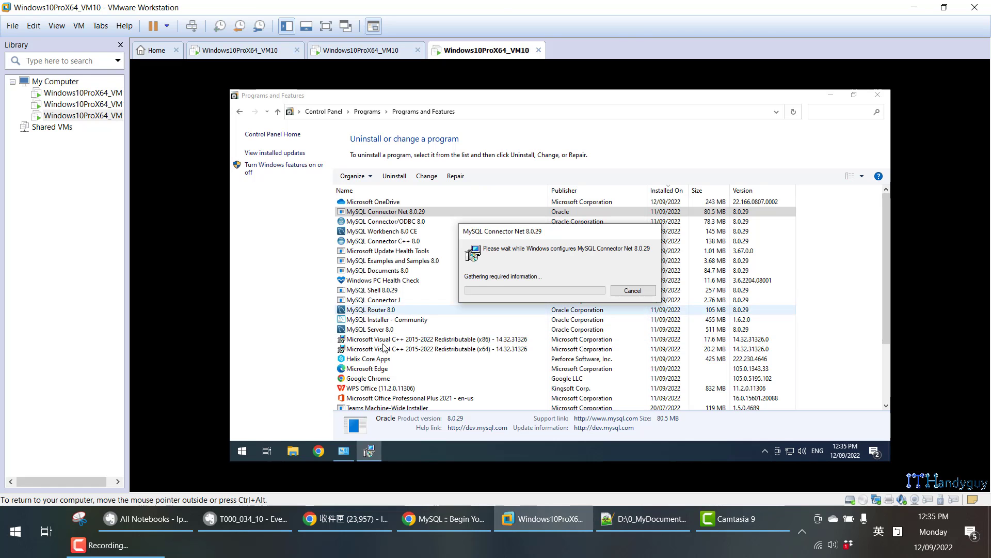
Read the Evernote note's steps for stopping Apache and MySQL services, then return to the VM.
{"action": "left_click", "coordinate": [229, 526]}
{"action": "scroll", "coordinate": [175, 260], "scroll_direction": "down", "scroll_amount": 15}
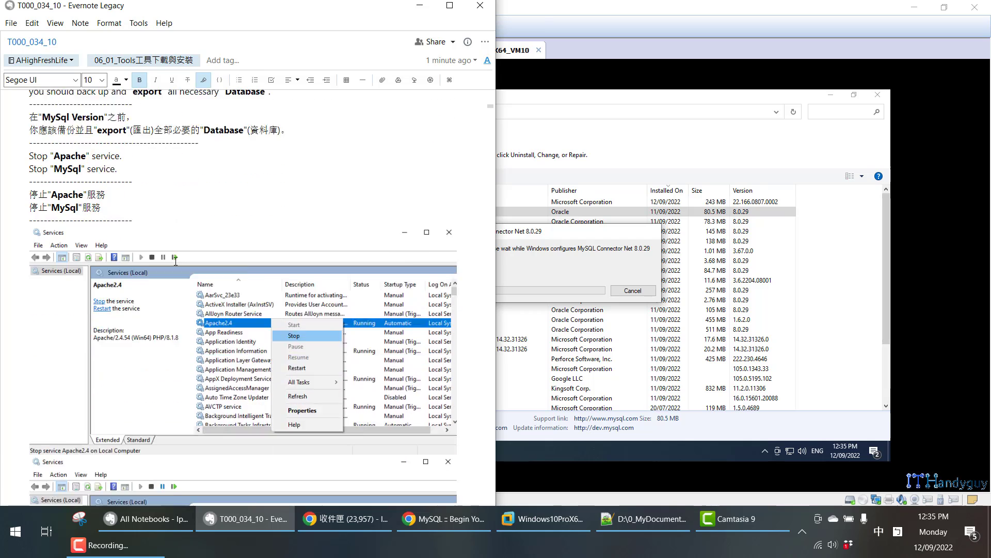
{"action": "scroll", "coordinate": [176, 261], "scroll_direction": "down", "scroll_amount": 10}
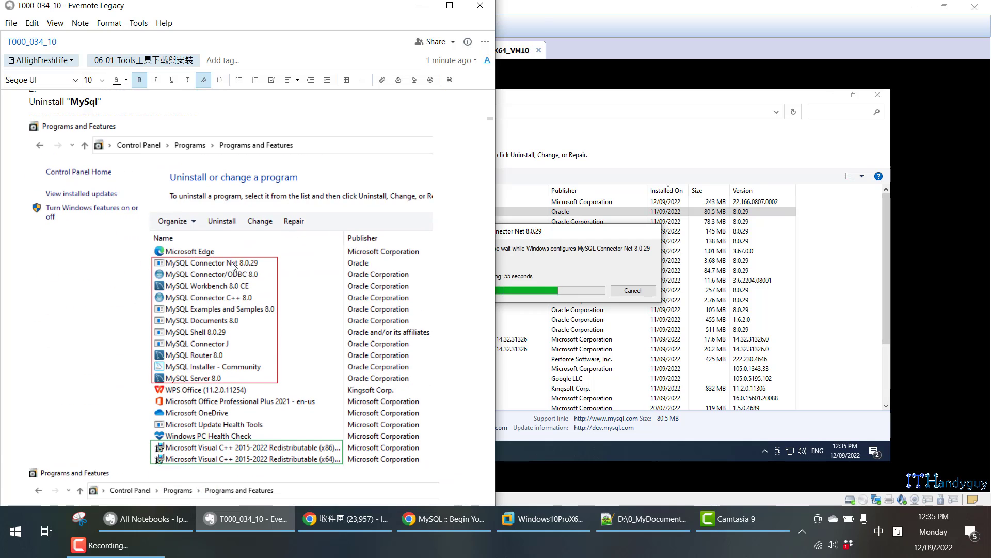
{"action": "scroll", "coordinate": [239, 286], "scroll_direction": "up", "scroll_amount": 7}
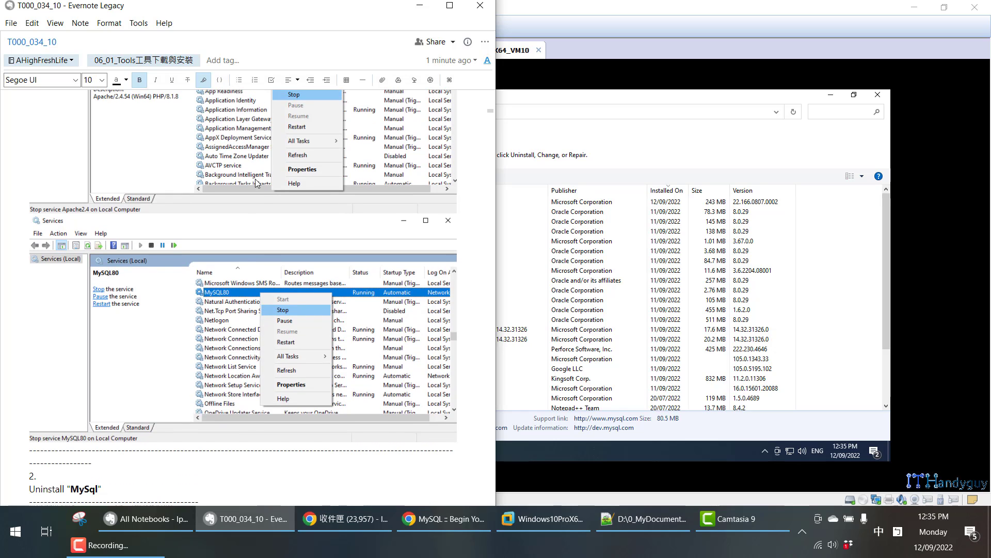
{"action": "scroll", "coordinate": [257, 183], "scroll_direction": "up", "scroll_amount": 5}
{"action": "scroll", "coordinate": [269, 321], "scroll_direction": "down", "scroll_amount": 1}
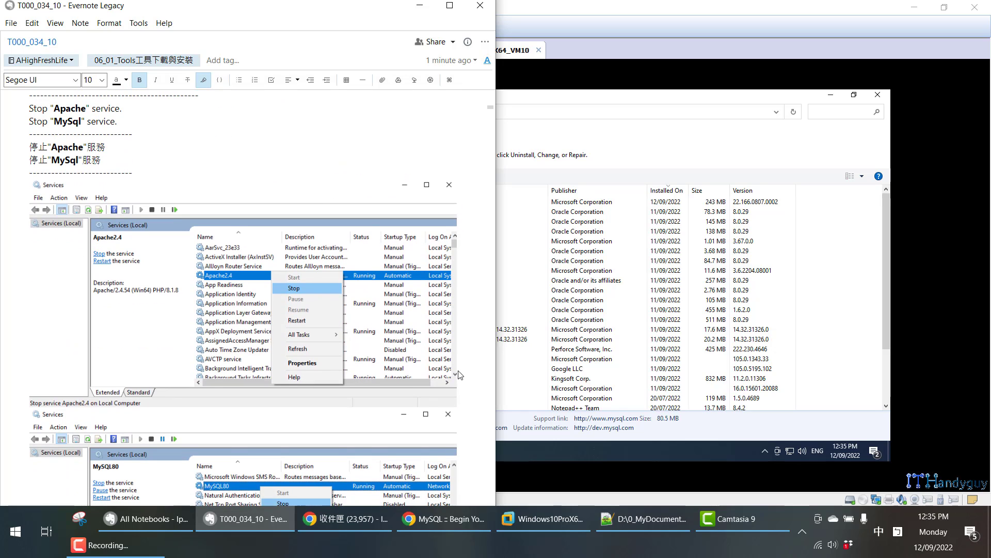
{"action": "left_click", "coordinate": [518, 457]}
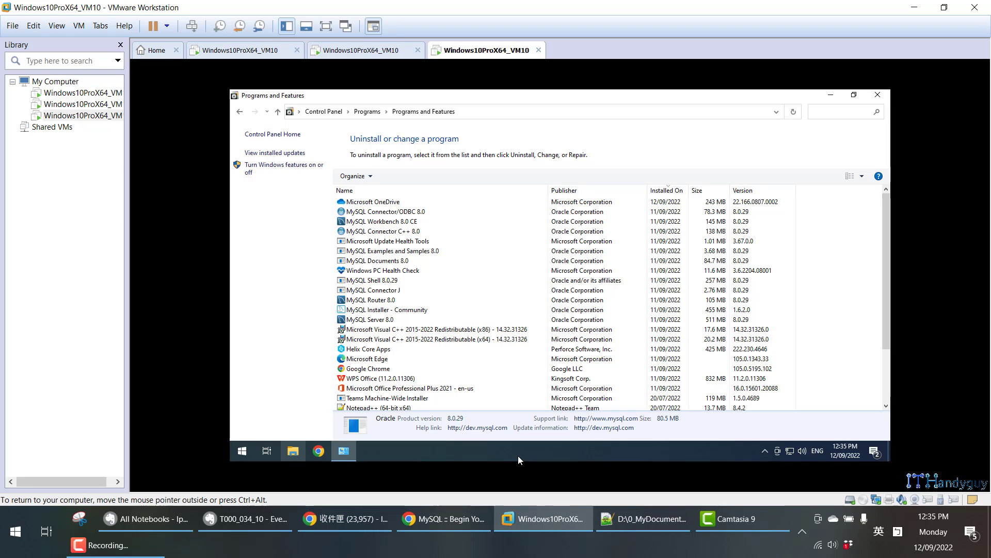
Launch the Services console and stop the Apache2.4 service.
{"action": "key", "text": "super"}
{"action": "type", "text": "ser"}
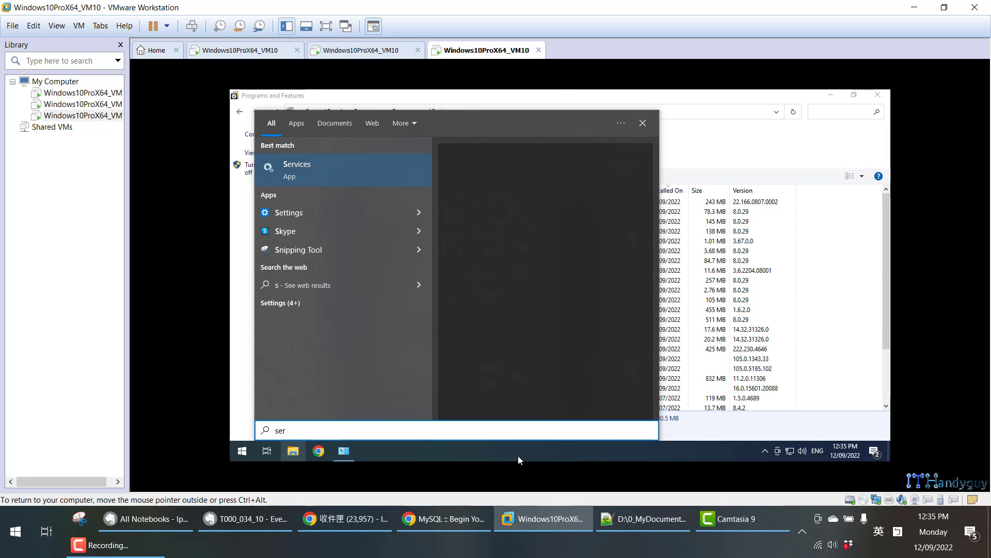
{"action": "left_click", "coordinate": [306, 184]}
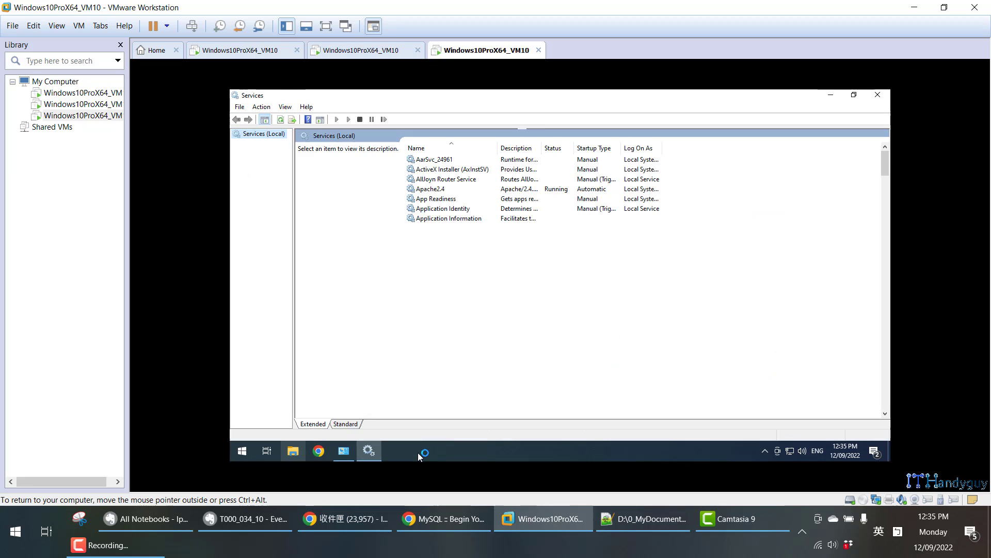
{"action": "right_click", "coordinate": [464, 191]}
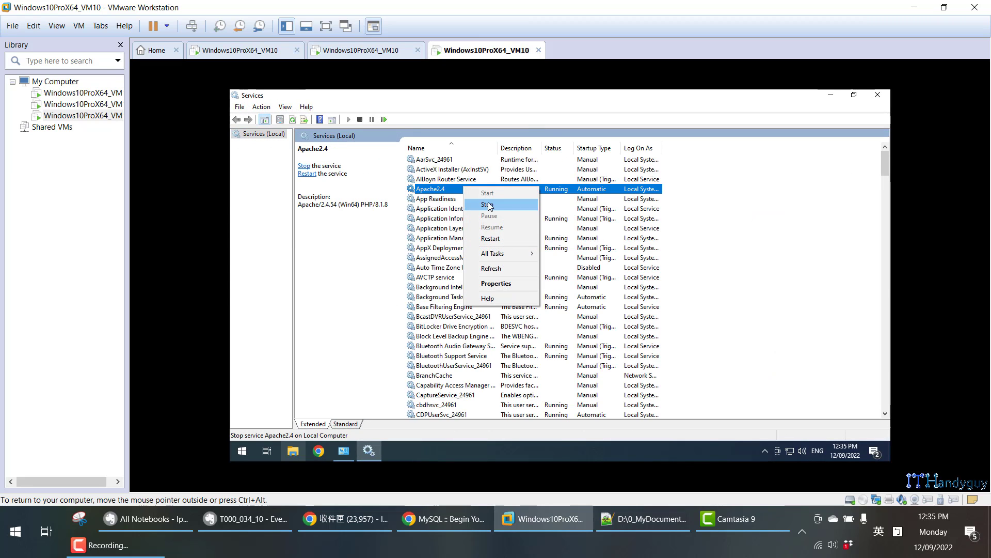
{"action": "left_click", "coordinate": [478, 202]}
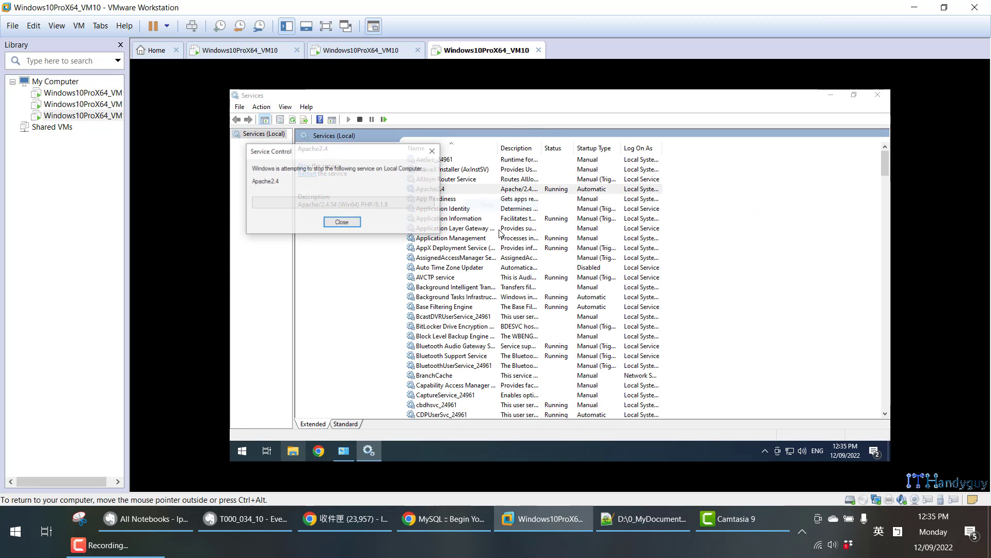
Stop the MySQL80 service.
{"action": "left_click", "coordinate": [478, 375]}
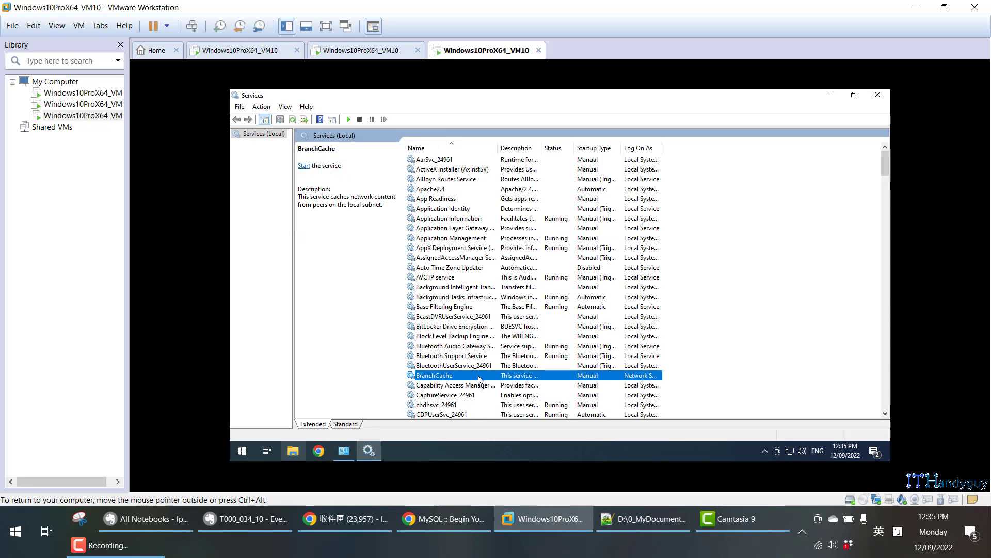
{"action": "key", "text": "m"}
{"action": "left_click", "coordinate": [458, 365]}
{"action": "right_click", "coordinate": [459, 365]}
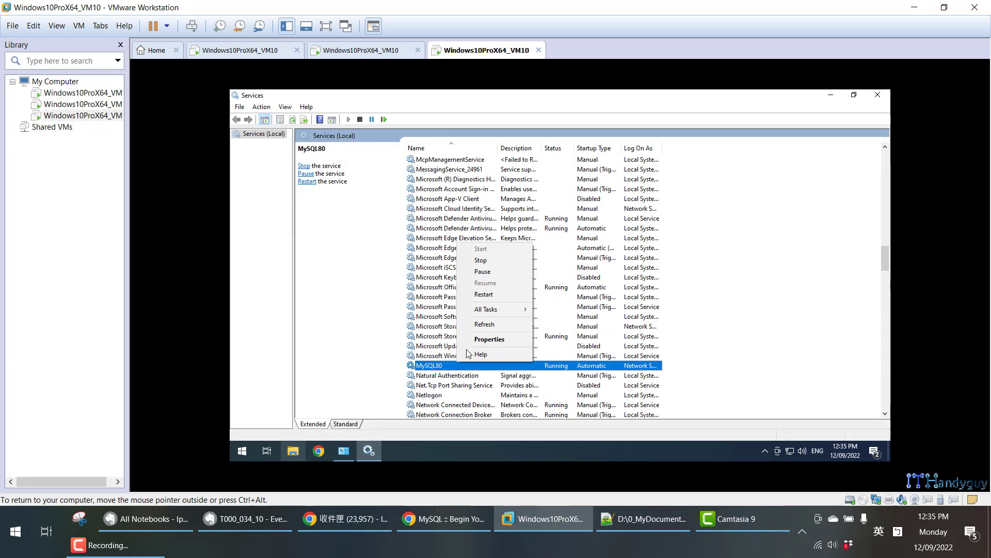
{"action": "left_click", "coordinate": [482, 260]}
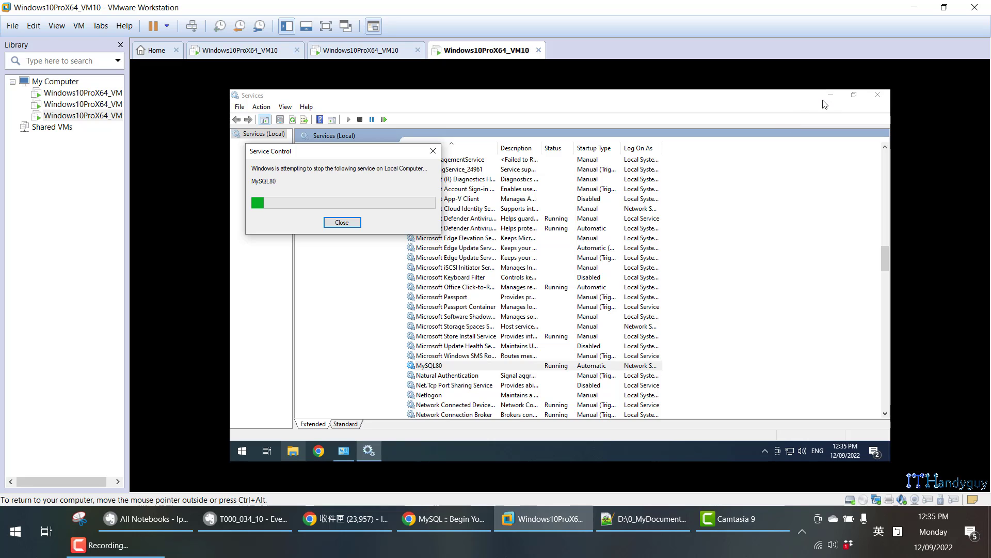
Close Services and uninstall MySQL Connector/ODBC 8.0, approving the administrator prompt.
{"action": "left_click", "coordinate": [878, 94]}
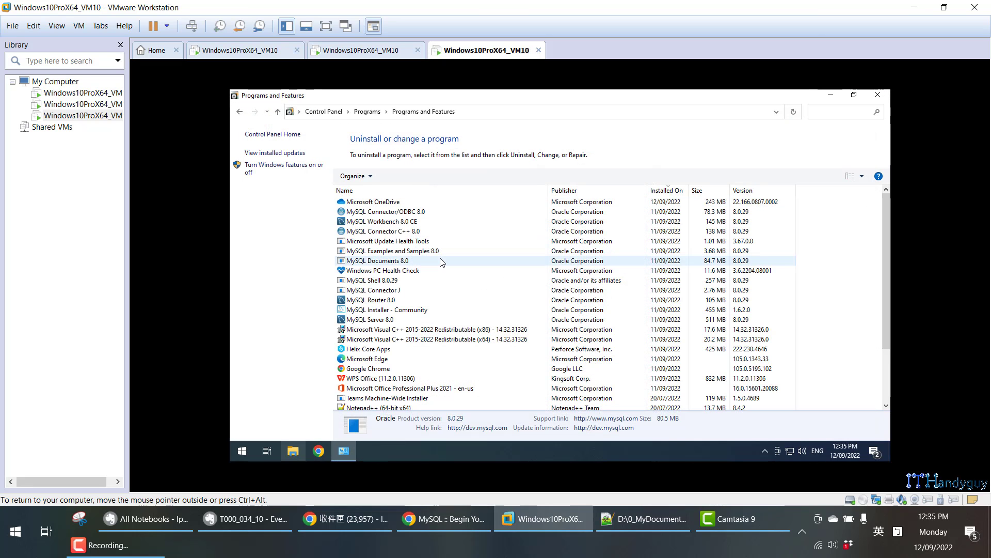
{"action": "left_click", "coordinate": [403, 212]}
{"action": "right_click", "coordinate": [403, 212]}
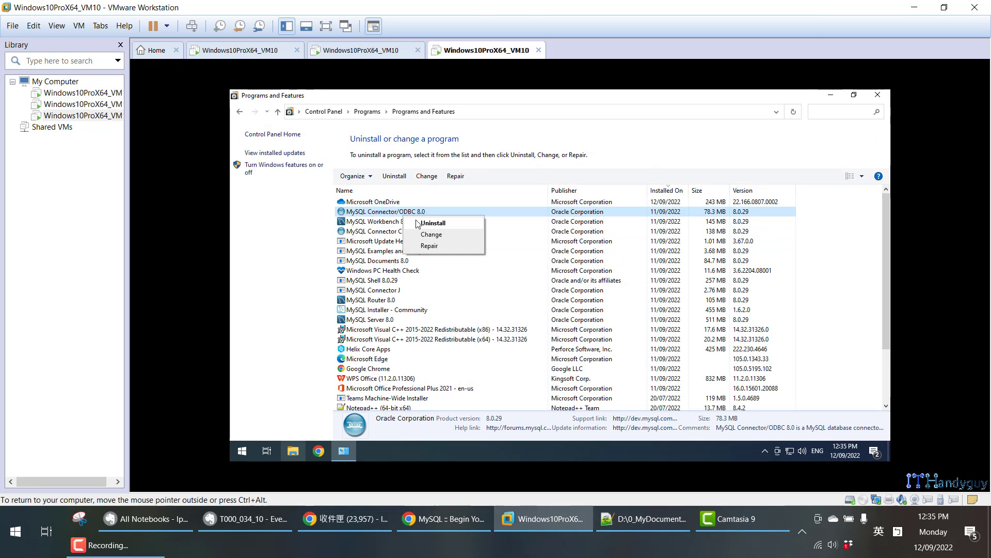
{"action": "left_click", "coordinate": [416, 222]}
{"action": "left_click", "coordinate": [611, 268]}
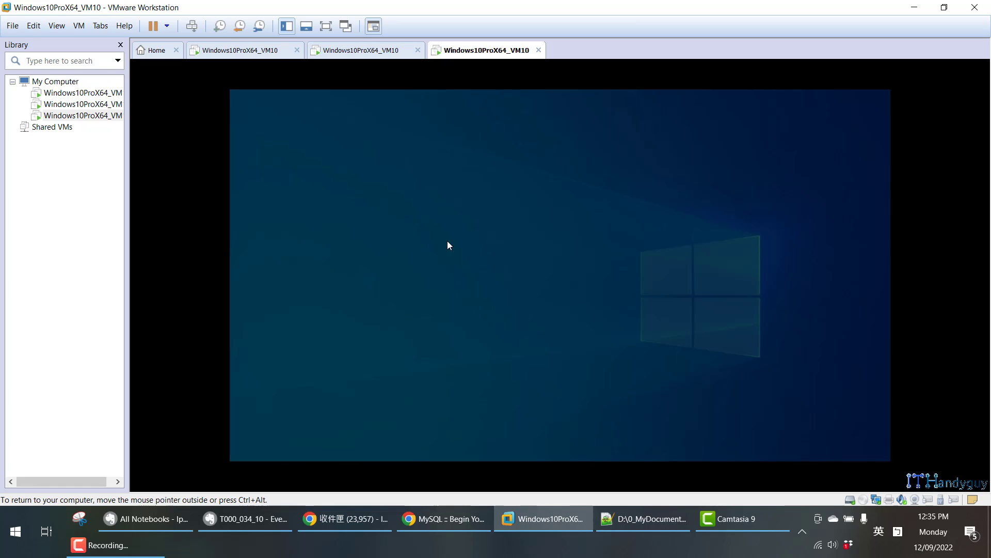
{"action": "left_click", "coordinate": [538, 333]}
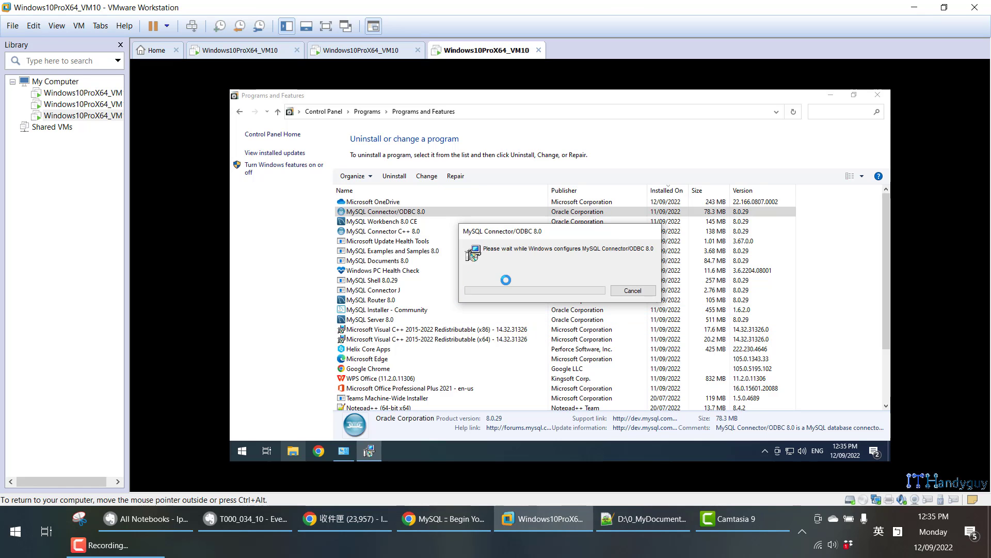
Uninstall MySQL Workbench 8.0 CE, approving the administrator prompt.
{"action": "left_click", "coordinate": [356, 212]}
{"action": "right_click", "coordinate": [356, 211]}
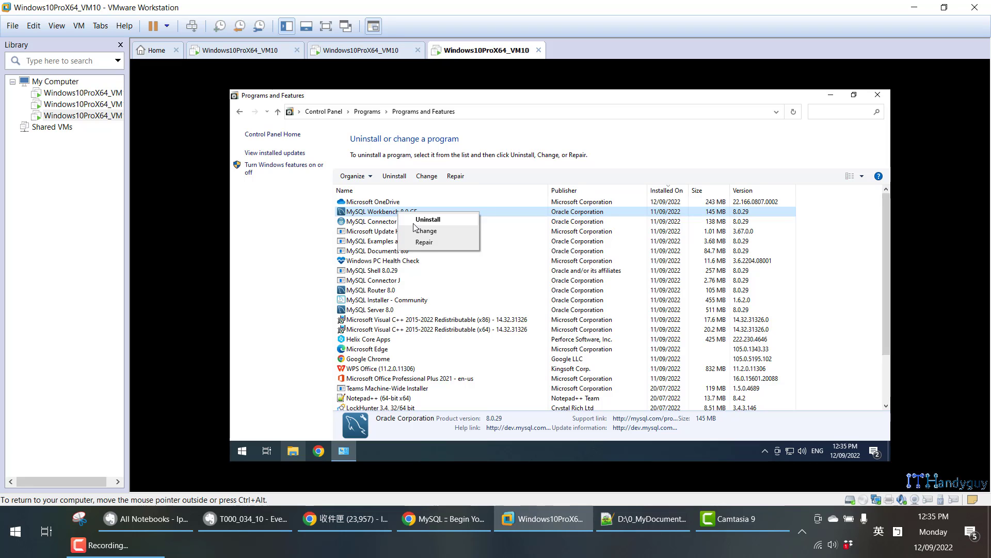
{"action": "left_click", "coordinate": [373, 217]}
{"action": "left_click", "coordinate": [623, 269]}
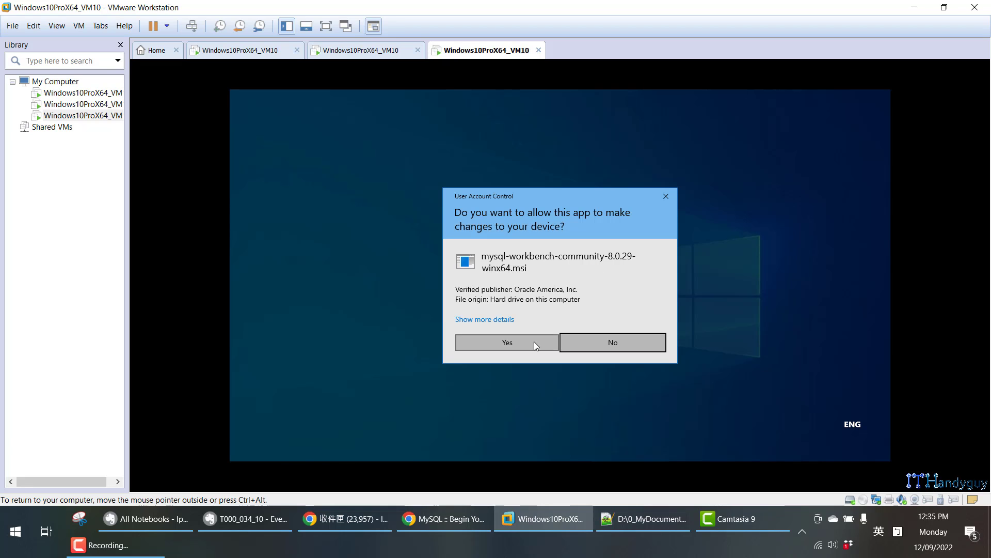
{"action": "left_click", "coordinate": [534, 342]}
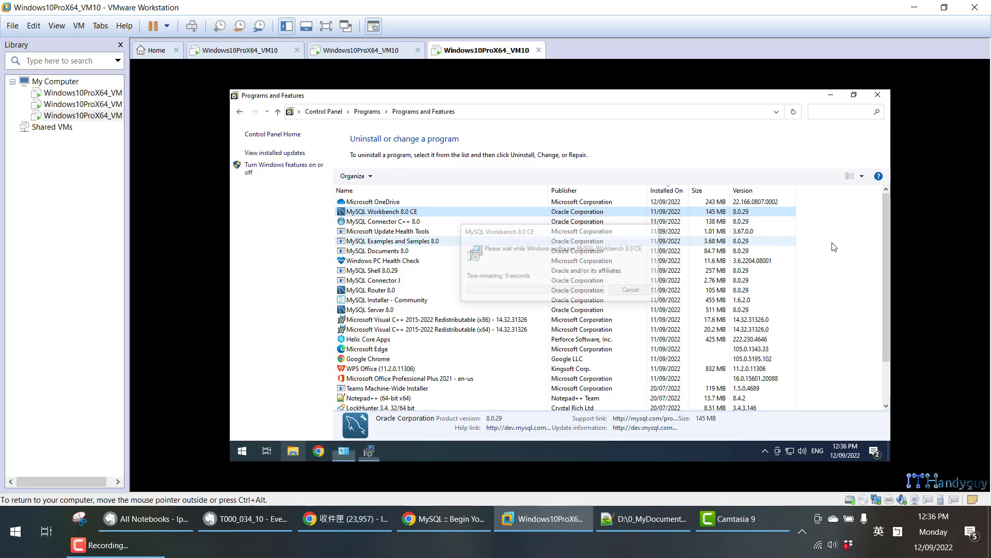
Re-sort by install date and uninstall MySQL Connector C++ 8.0 and MySQL Examples and Samples 8.0.
{"action": "left_click", "coordinate": [665, 192]}
{"action": "left_click", "coordinate": [665, 196]}
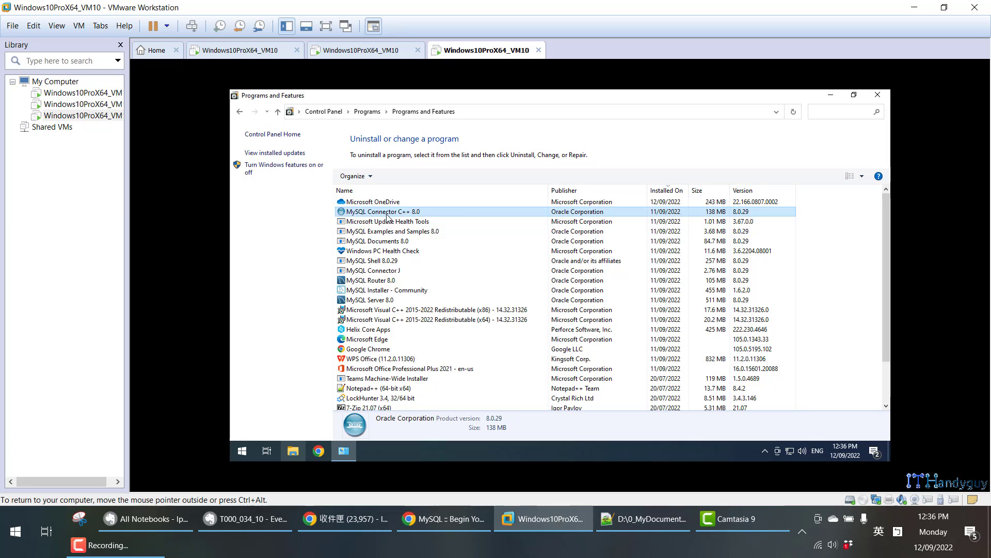
{"action": "right_click", "coordinate": [387, 213]}
{"action": "left_click", "coordinate": [416, 221]}
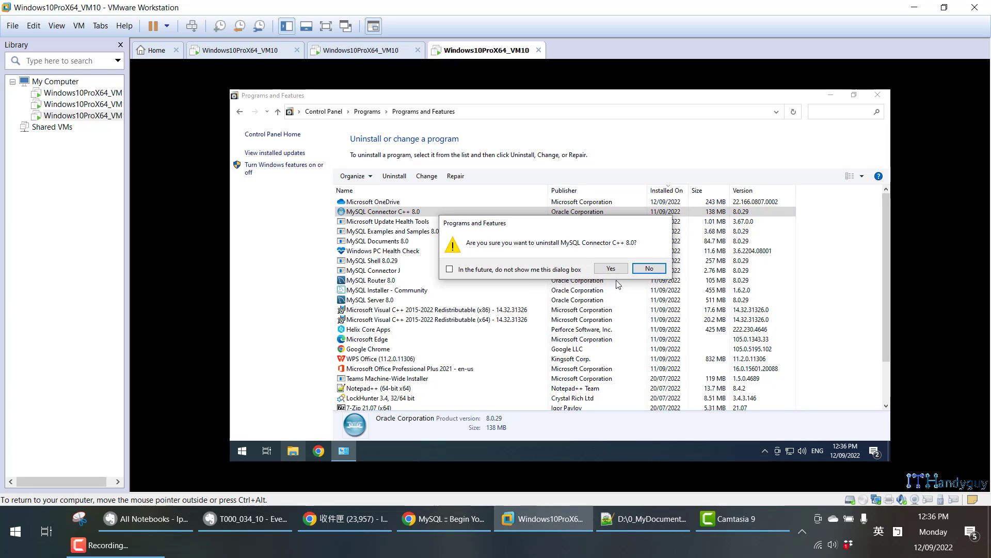
{"action": "left_click", "coordinate": [610, 268]}
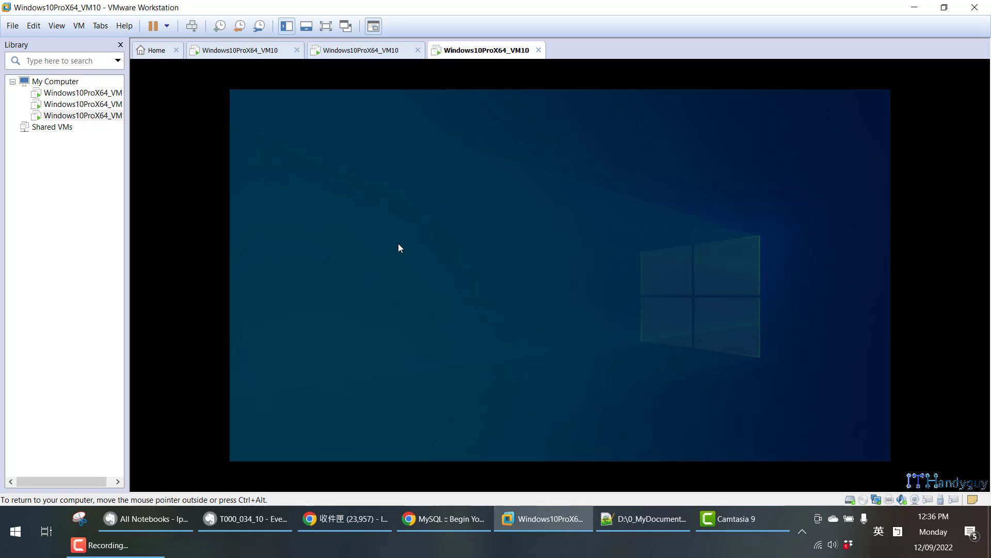
{"action": "left_click", "coordinate": [539, 340]}
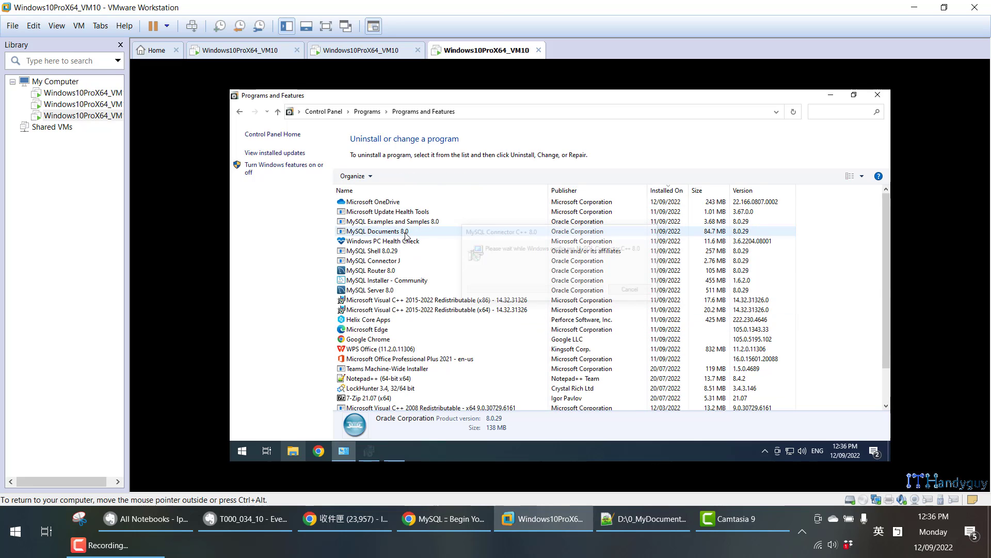
{"action": "right_click", "coordinate": [404, 222]}
{"action": "left_click", "coordinate": [425, 229]}
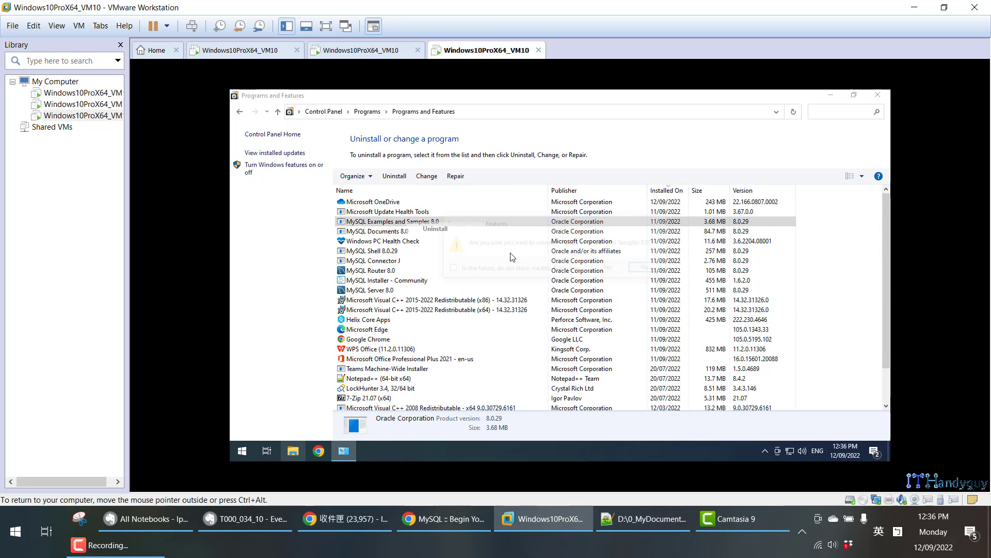
{"action": "left_click", "coordinate": [617, 269]}
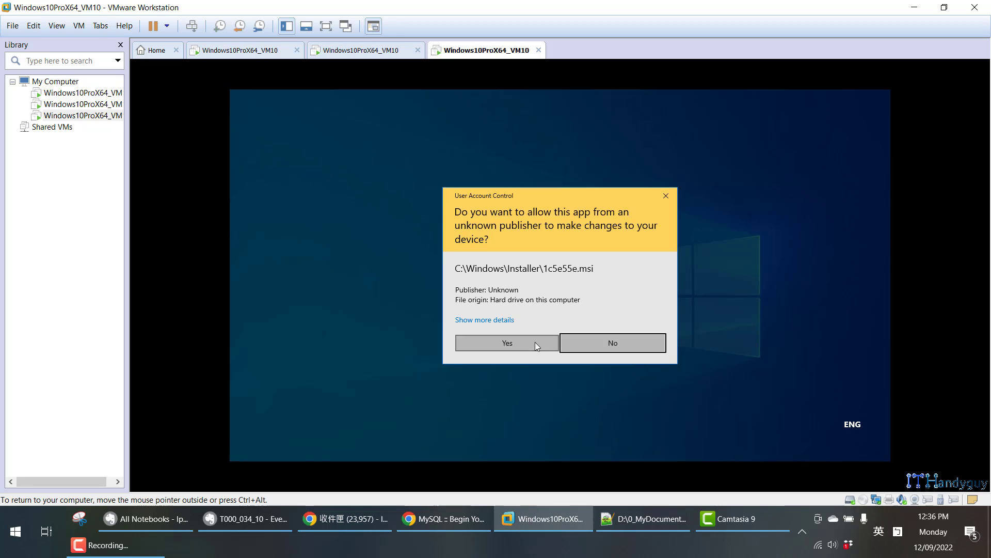
{"action": "left_click", "coordinate": [535, 342]}
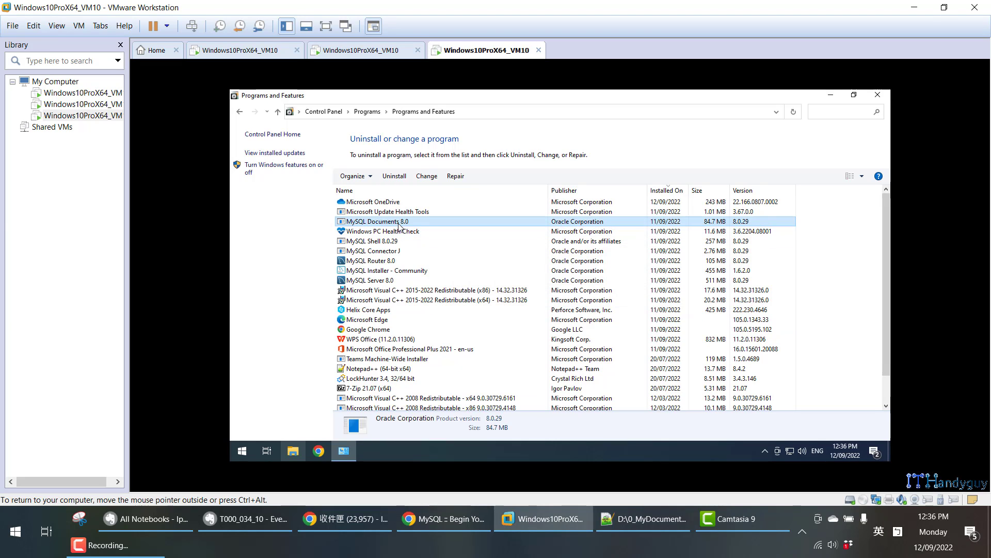
Uninstall MySQL Documents 8.0 and MySQL Connector J.
{"action": "right_click", "coordinate": [398, 223]}
{"action": "left_click", "coordinate": [427, 230]}
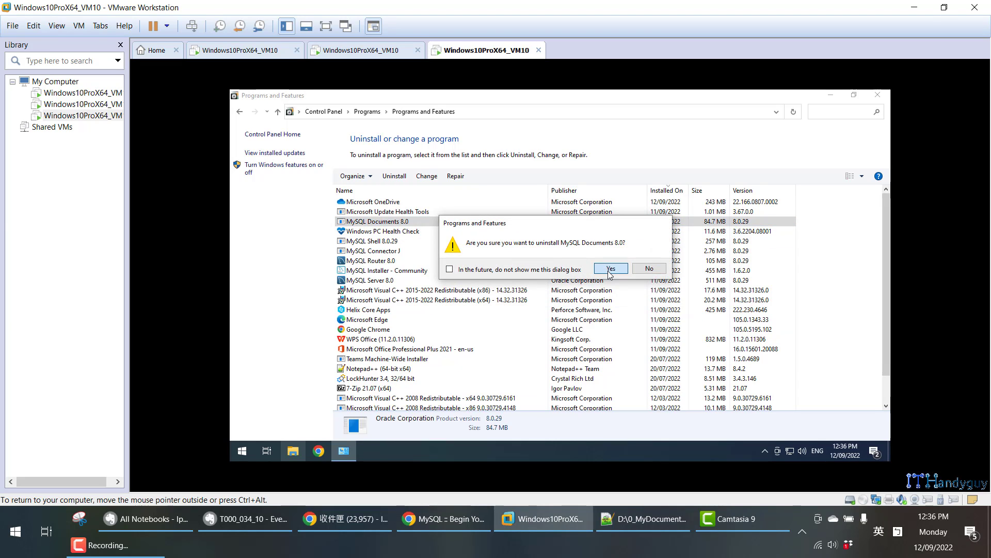
{"action": "left_click", "coordinate": [610, 269]}
{"action": "left_click", "coordinate": [513, 342]}
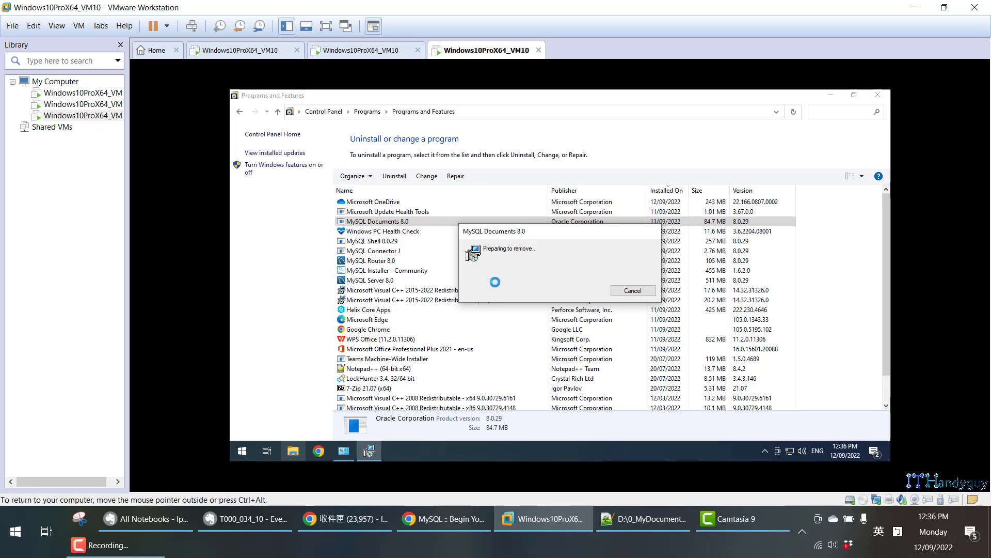
{"action": "left_click", "coordinate": [397, 241]}
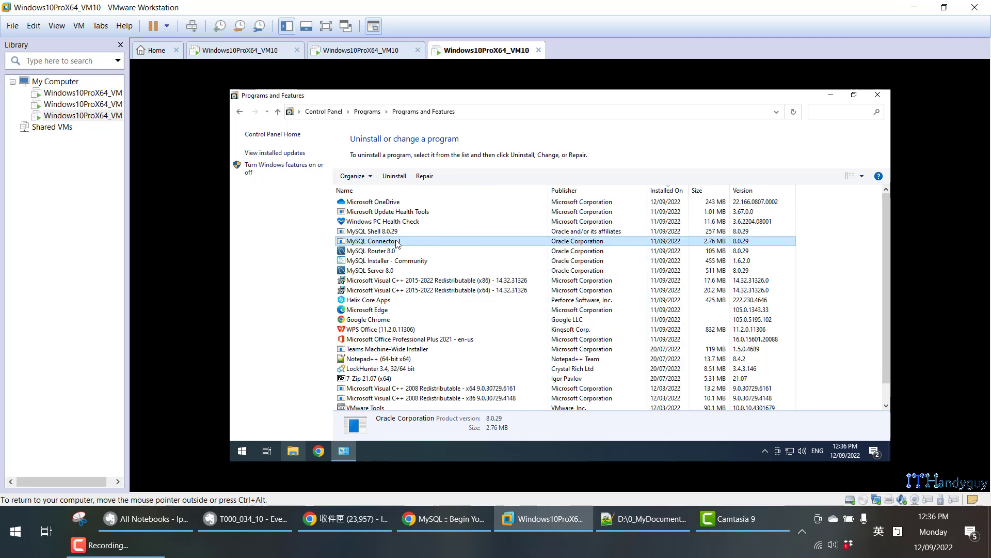
{"action": "right_click", "coordinate": [398, 242]}
{"action": "left_click", "coordinate": [423, 248]}
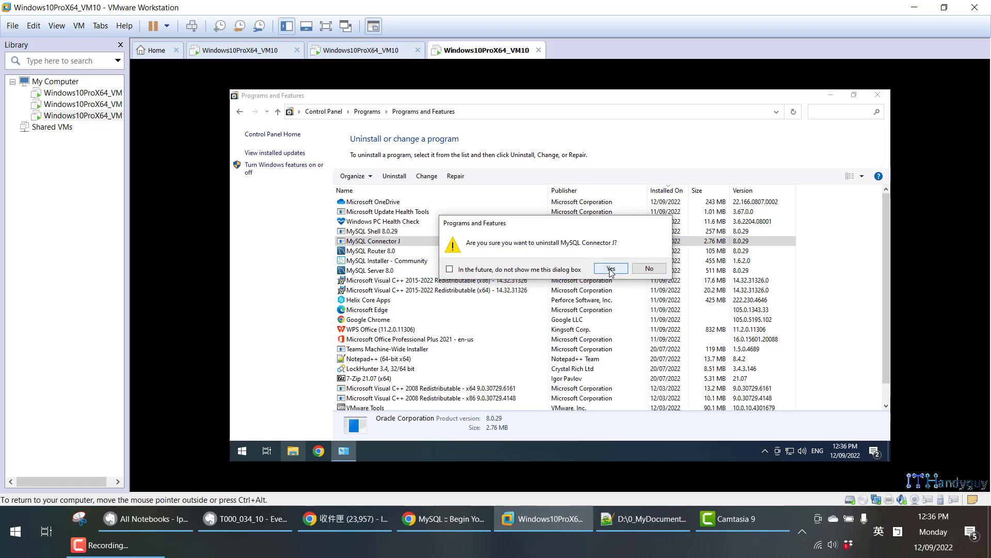
{"action": "left_click", "coordinate": [611, 269]}
{"action": "left_click", "coordinate": [550, 343]}
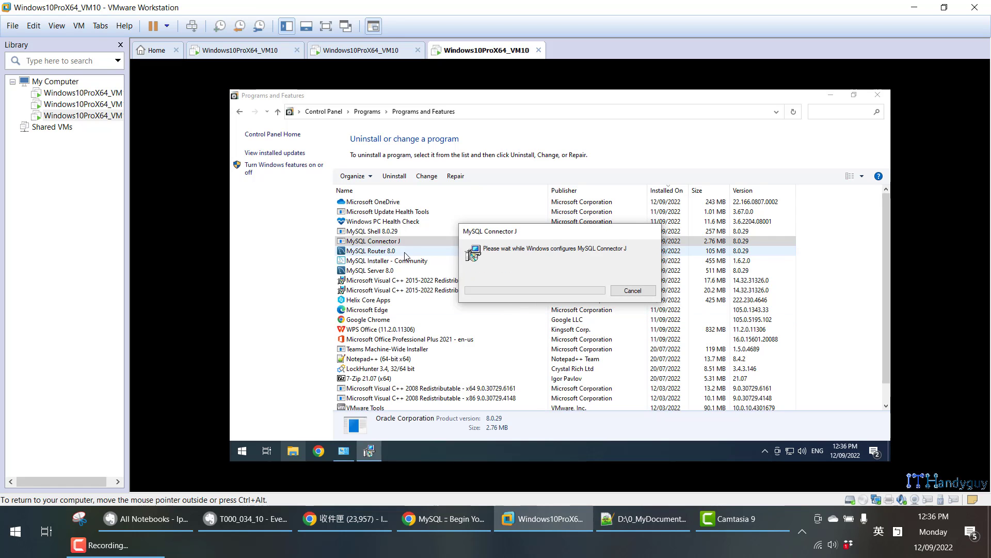
Uninstall MySQL Router 8.0 and MySQL Shell 8.0.29.
{"action": "left_click", "coordinate": [364, 242]}
{"action": "right_click", "coordinate": [364, 242]}
{"action": "left_click", "coordinate": [387, 250]}
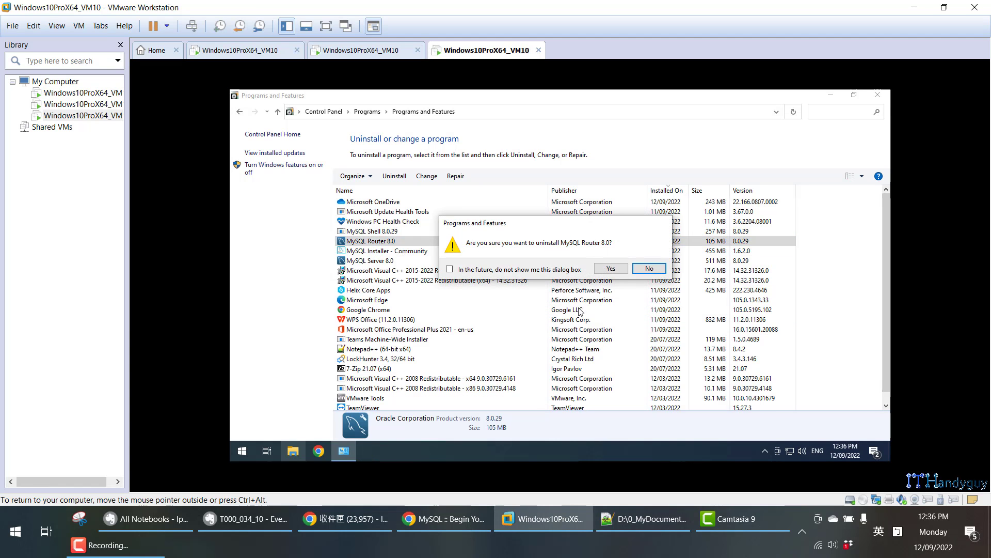
{"action": "left_click", "coordinate": [611, 269]}
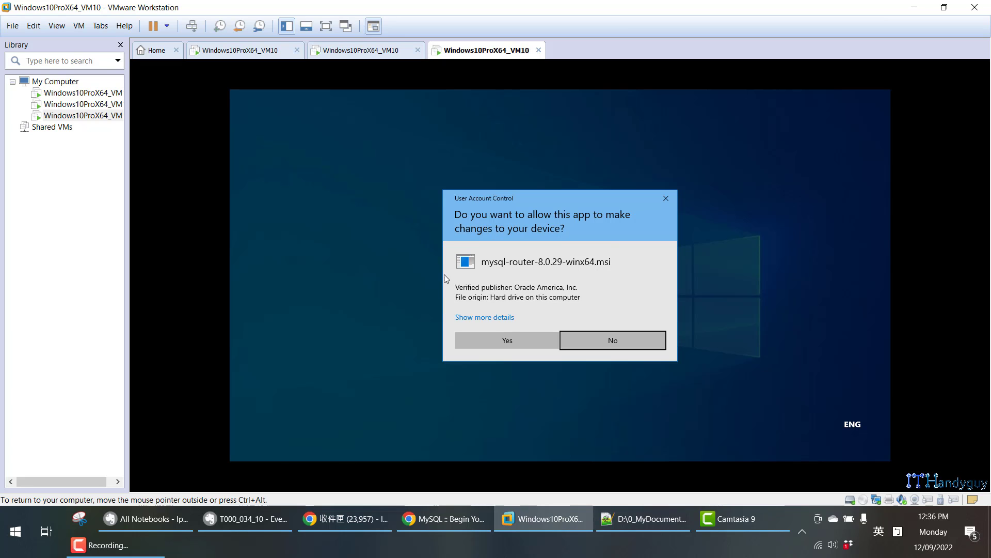
{"action": "left_click", "coordinate": [522, 338]}
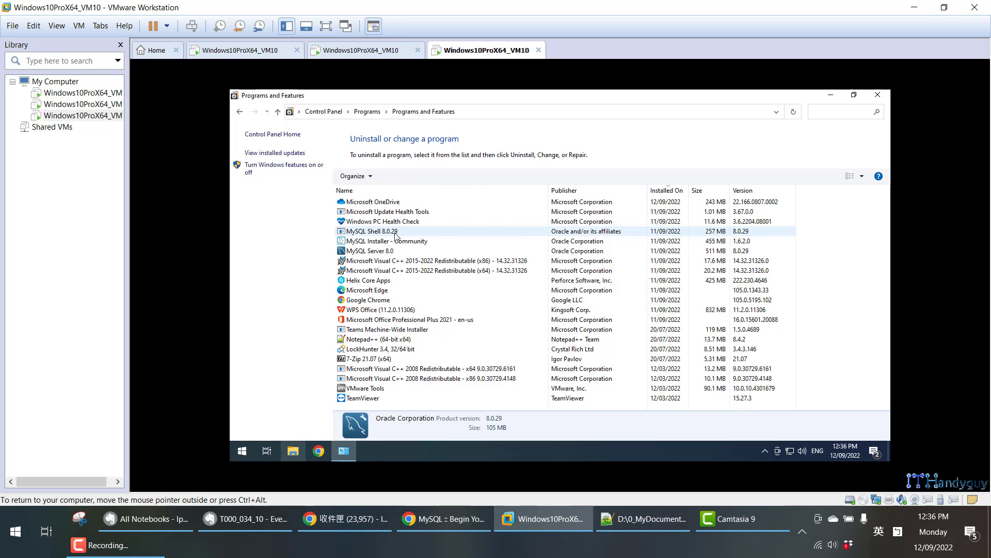
{"action": "left_click", "coordinate": [396, 232]}
{"action": "right_click", "coordinate": [395, 233]}
{"action": "left_click", "coordinate": [421, 242]}
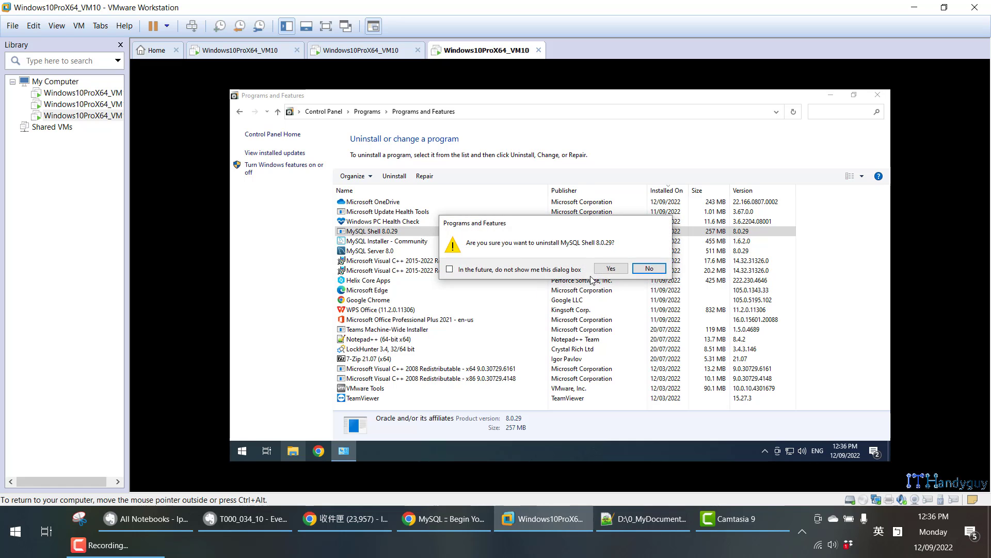
{"action": "left_click", "coordinate": [599, 268]}
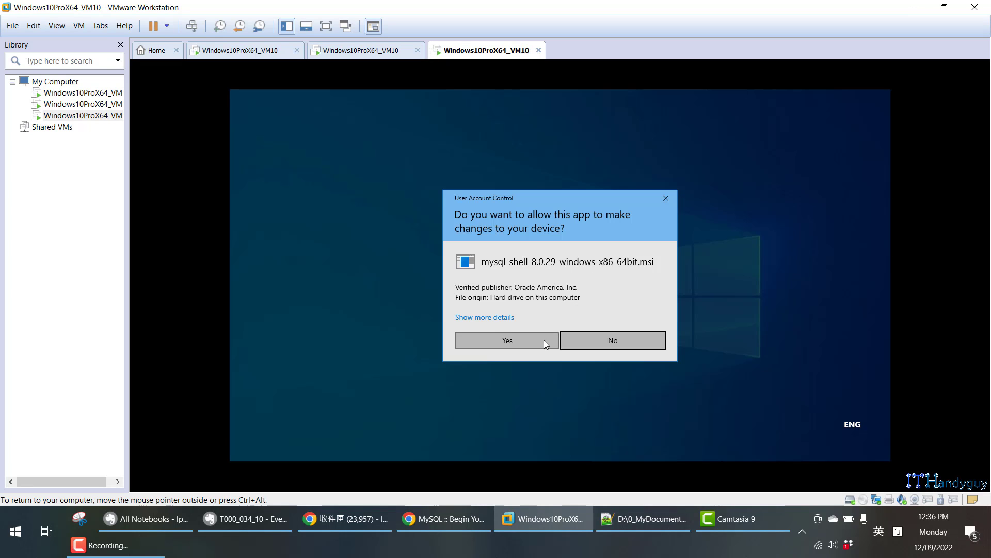
{"action": "left_click", "coordinate": [512, 340]}
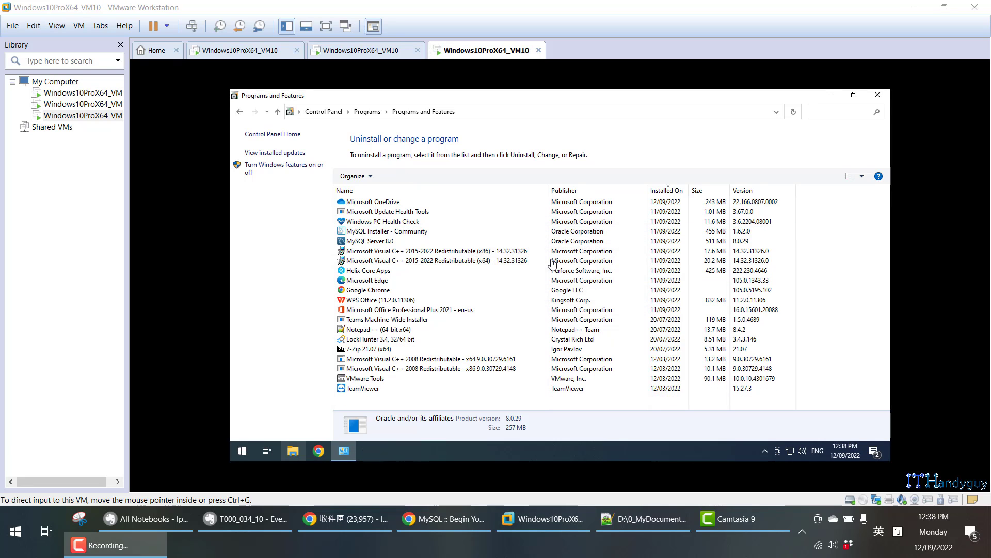
Uninstall MySQL Server 8.0 from Programs and Features, confirming and approving the administrator prompt.
{"action": "left_click", "coordinate": [376, 241]}
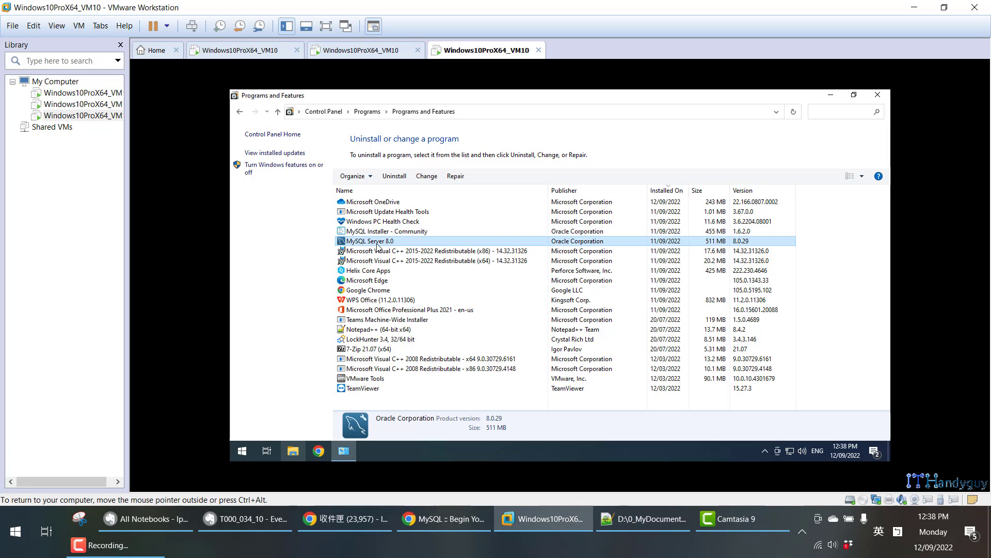
{"action": "right_click", "coordinate": [377, 243]}
{"action": "left_click", "coordinate": [406, 251]}
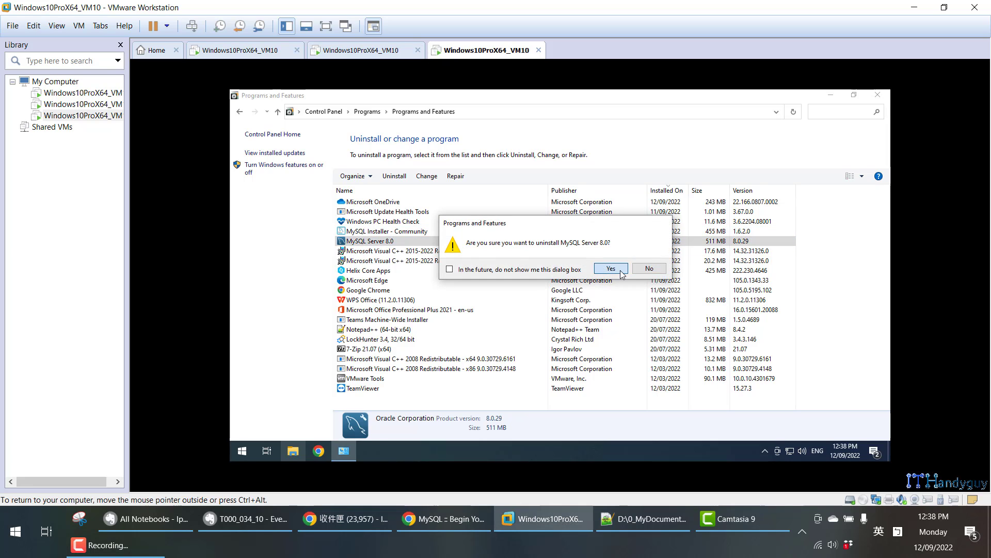
{"action": "left_click", "coordinate": [621, 272]}
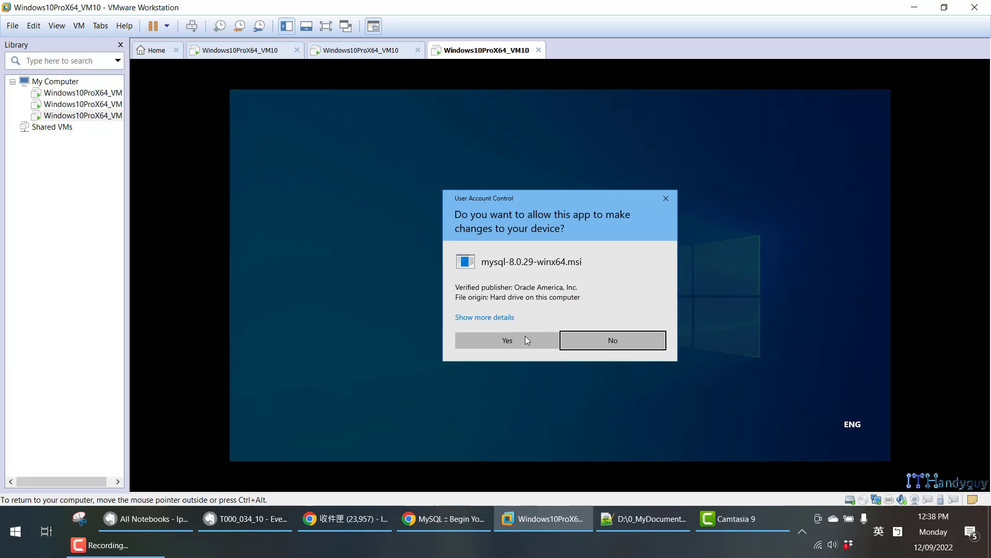
{"action": "left_click", "coordinate": [525, 337]}
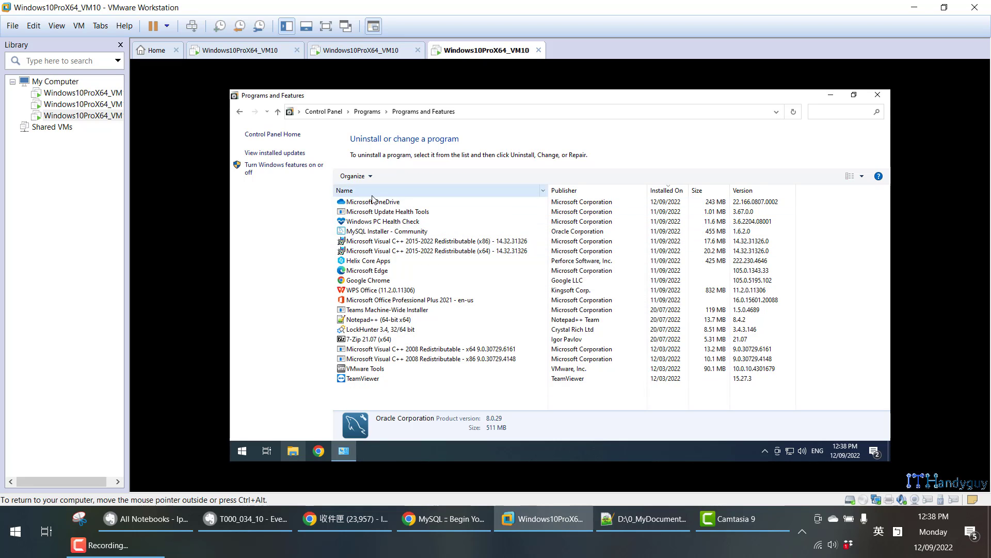
Uninstall MySQL Installer - Community, approving the administrator prompt.
{"action": "left_click", "coordinate": [382, 232]}
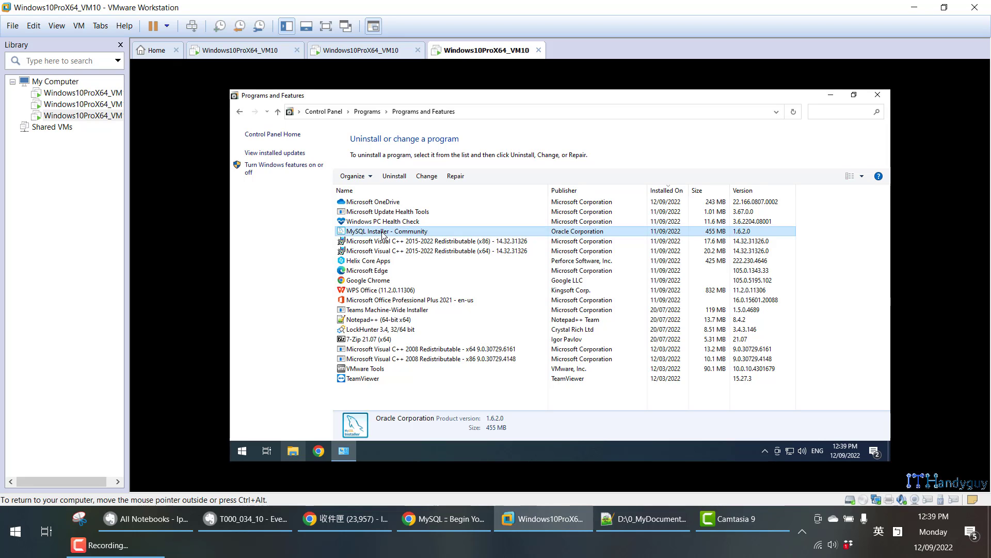
{"action": "right_click", "coordinate": [383, 235]}
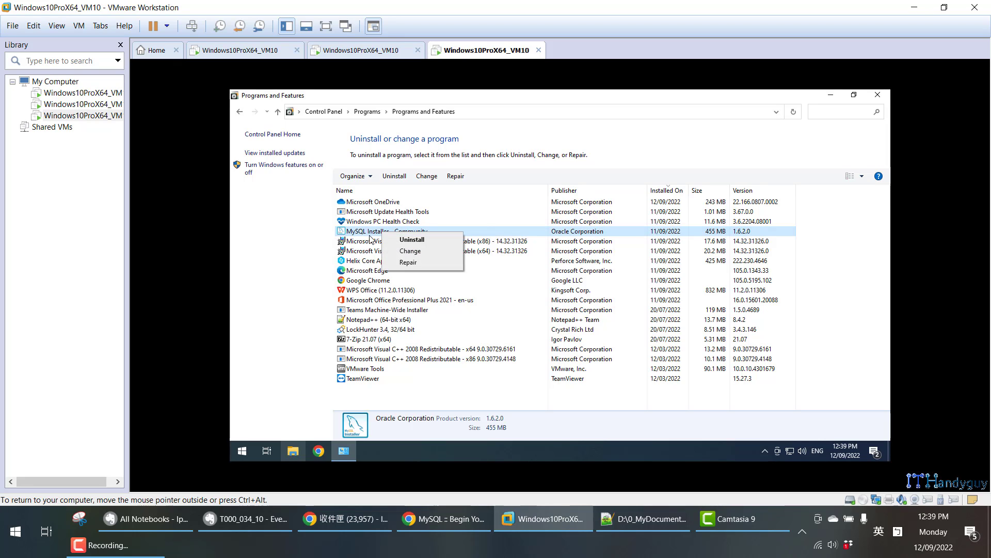
{"action": "left_click", "coordinate": [371, 236]}
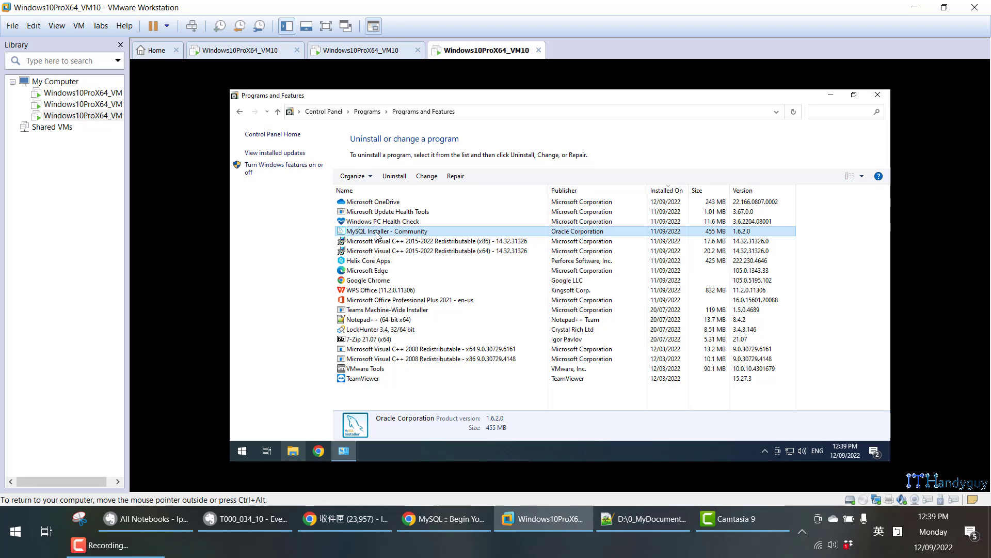
{"action": "right_click", "coordinate": [436, 235]}
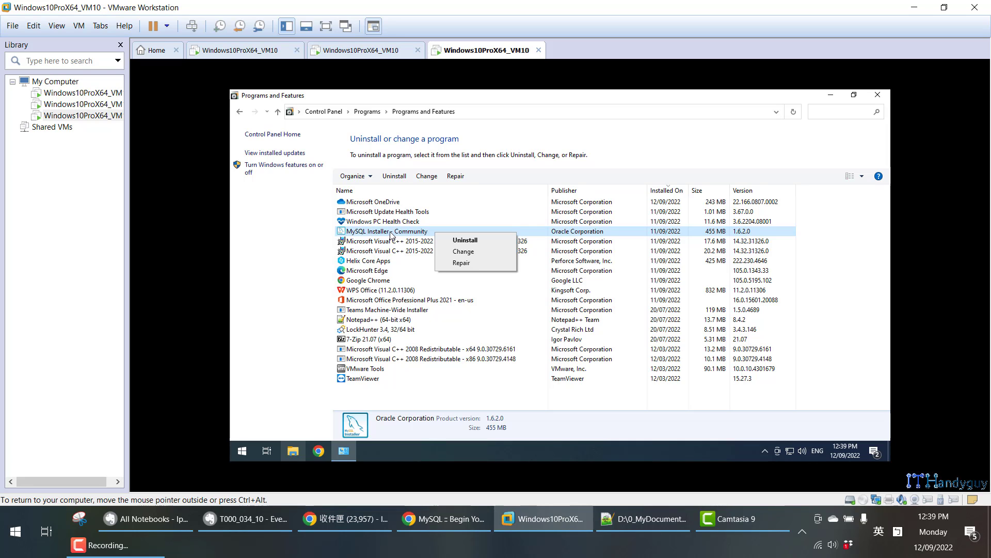
{"action": "left_click", "coordinate": [447, 240]}
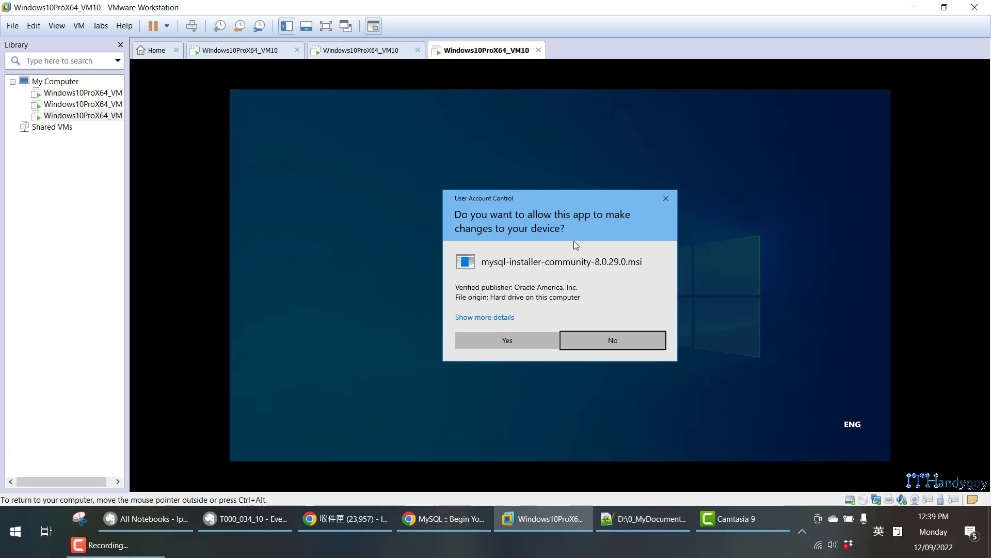
{"action": "left_click", "coordinate": [528, 340]}
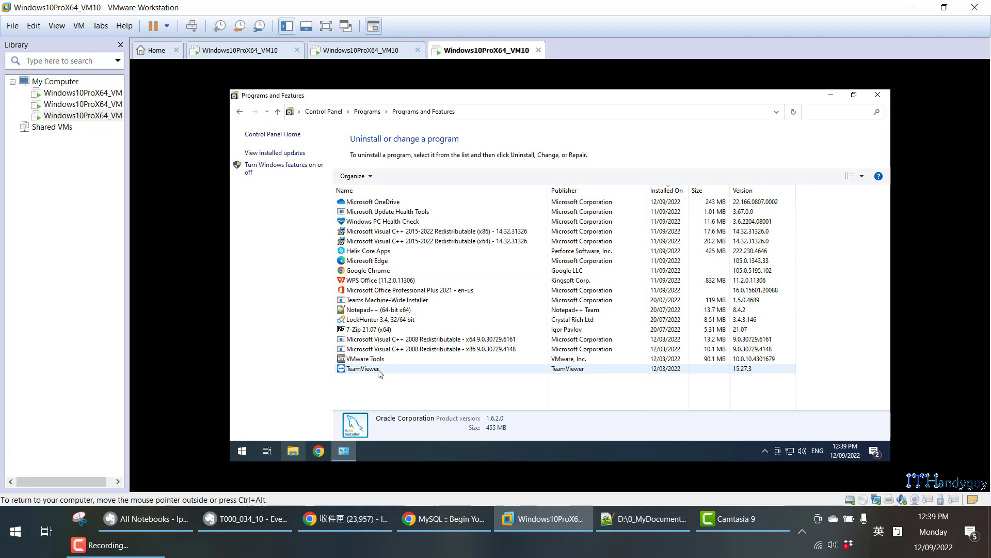
Permanently delete the MySQL folder from C:\Program Files with administrator permission.
{"action": "left_click", "coordinate": [294, 450]}
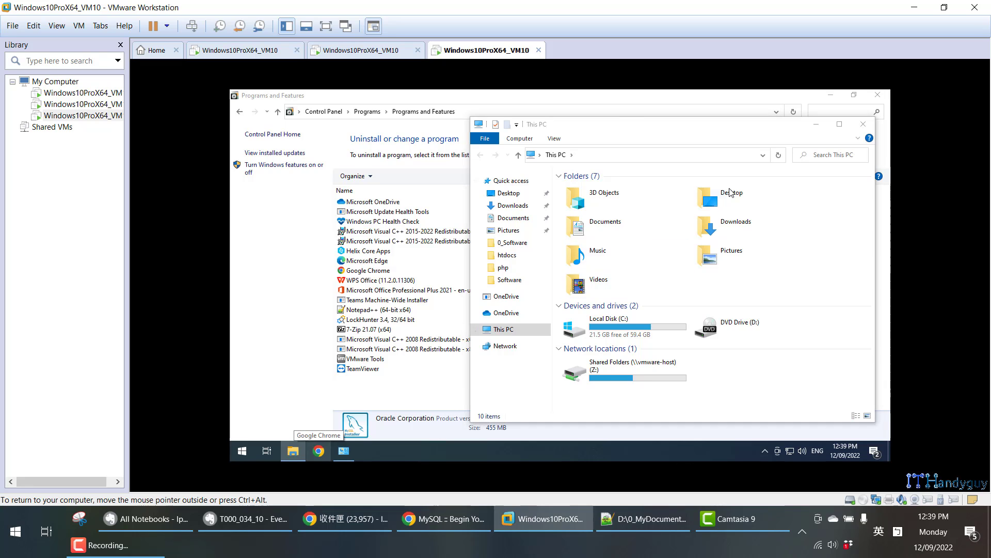
{"action": "left_click", "coordinate": [863, 125]}
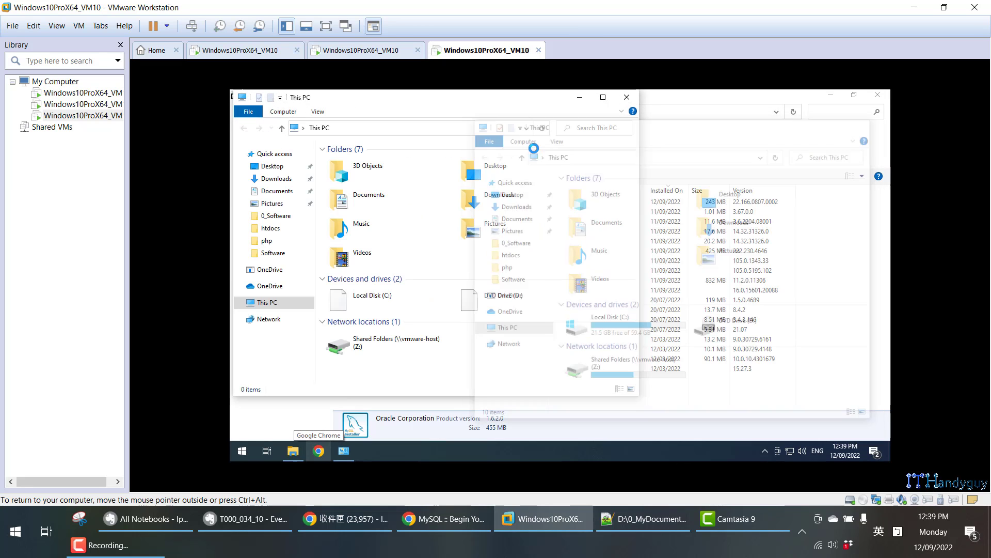
{"action": "double_click", "coordinate": [432, 299]}
{"action": "double_click", "coordinate": [410, 219]}
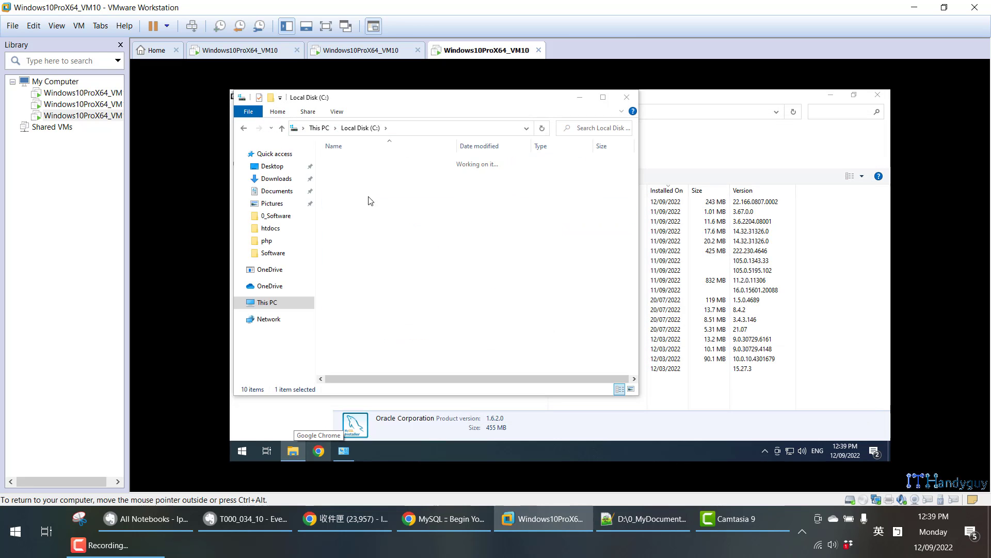
{"action": "left_click", "coordinate": [358, 272]}
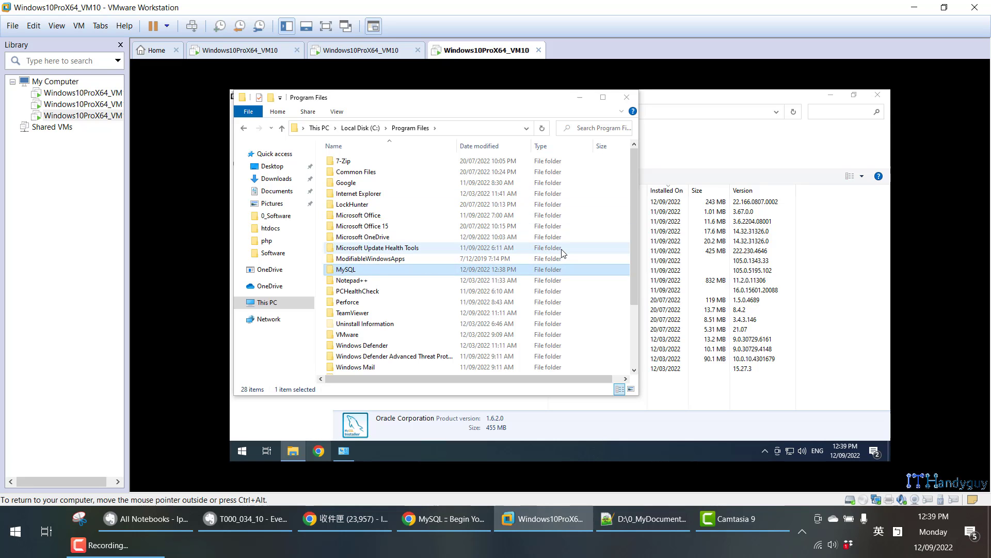
{"action": "key", "text": "shift+Delete"}
{"action": "key", "text": "Return"}
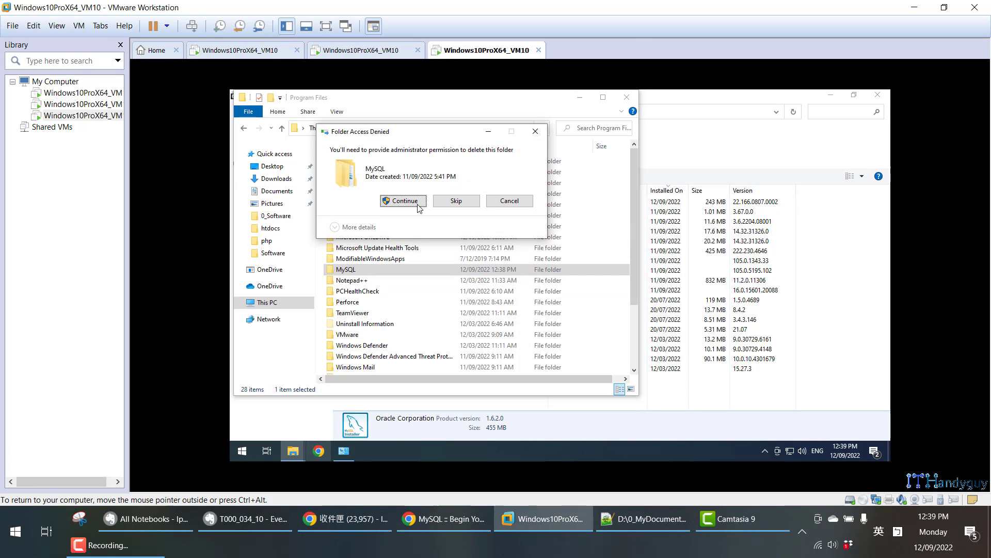
{"action": "key", "text": "Return"}
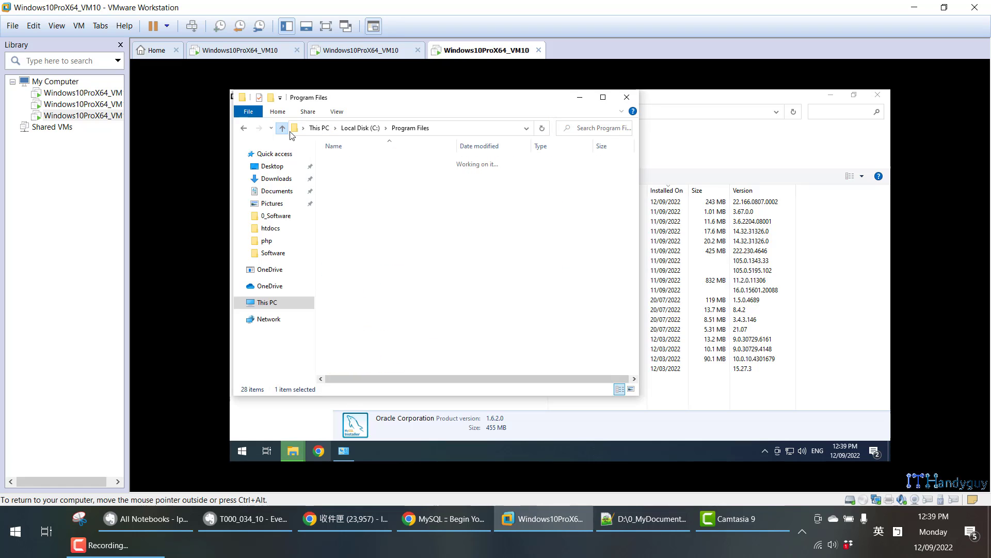
Confirm Program Files (x86) has no MySQL folder, then close Explorer and Programs and Features.
{"action": "left_click", "coordinate": [281, 128]}
{"action": "double_click", "coordinate": [385, 227]}
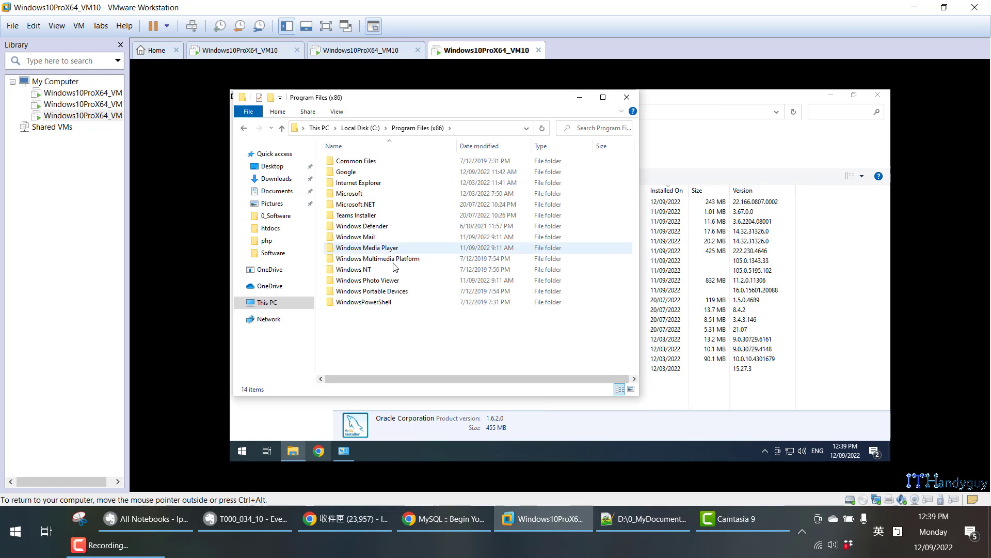
{"action": "left_click", "coordinate": [282, 127]}
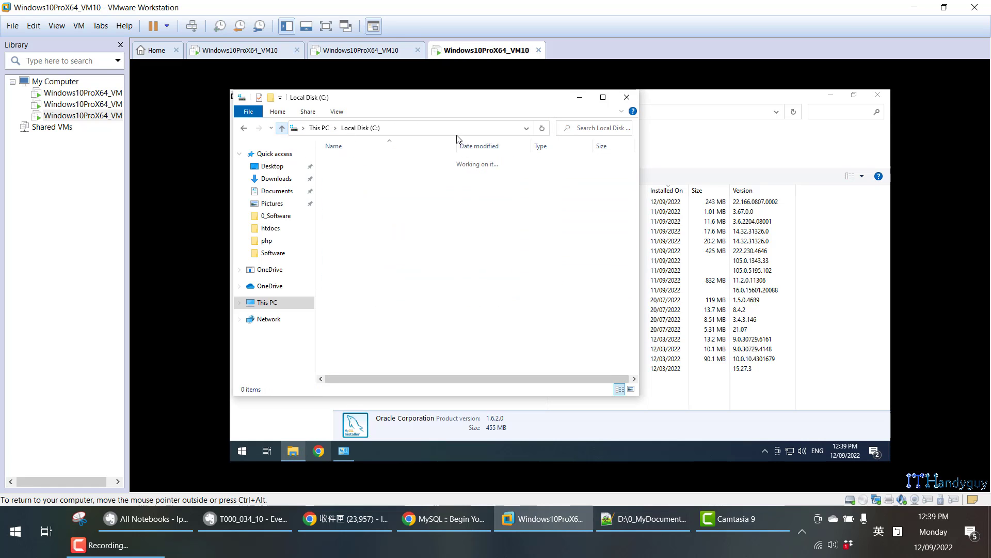
{"action": "left_click", "coordinate": [625, 98]}
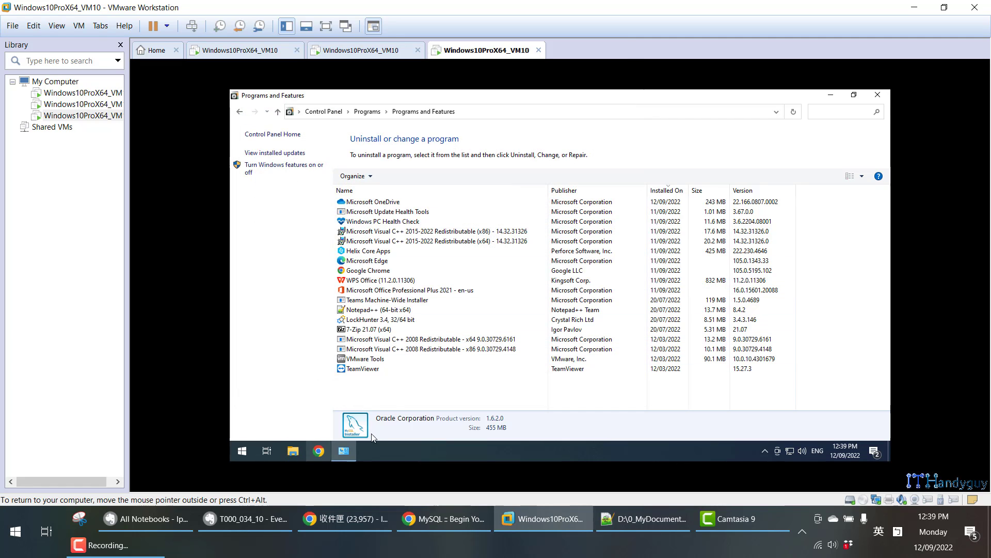
{"action": "left_click", "coordinate": [872, 99]}
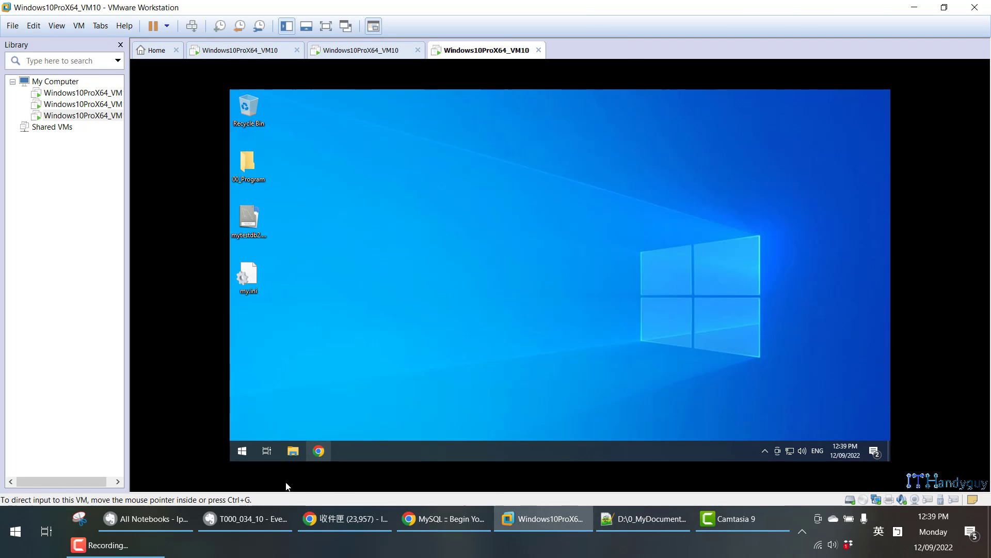
Scroll the Evernote note to the Install MySql section on downloading MySQL Community Server.
{"action": "left_click", "coordinate": [234, 518]}
{"action": "scroll", "coordinate": [238, 257], "scroll_direction": "down", "scroll_amount": 10}
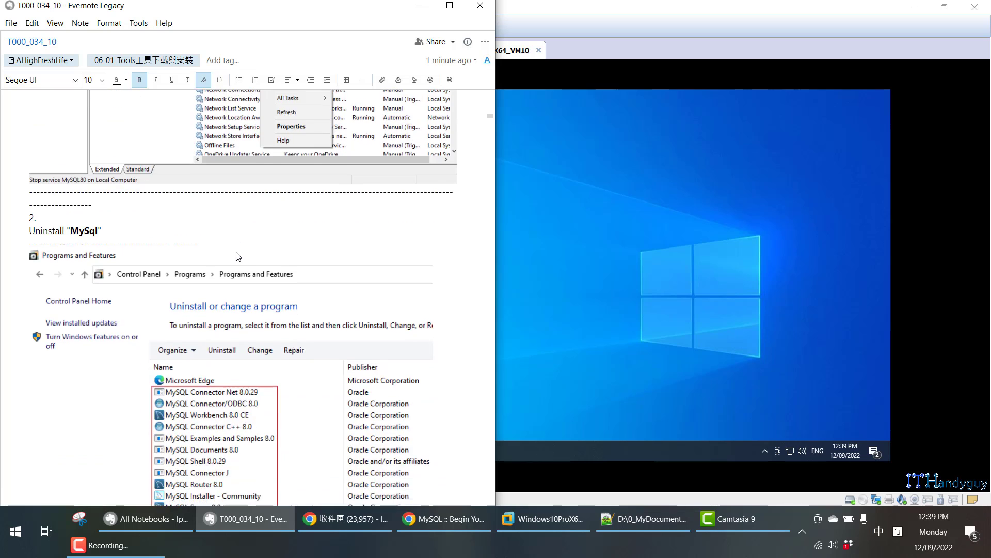
{"action": "scroll", "coordinate": [236, 255], "scroll_direction": "down", "scroll_amount": 15}
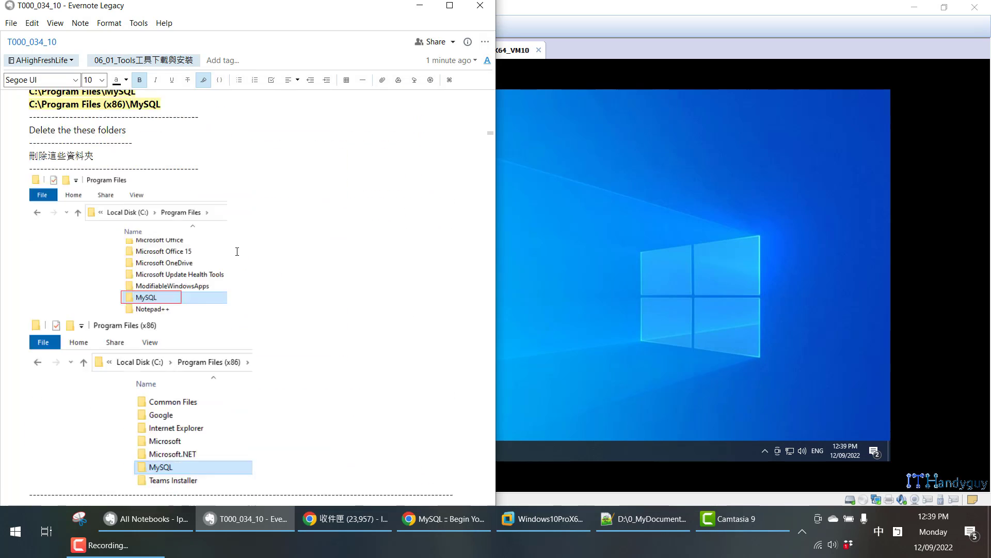
{"action": "scroll", "coordinate": [237, 255], "scroll_direction": "down", "scroll_amount": 5}
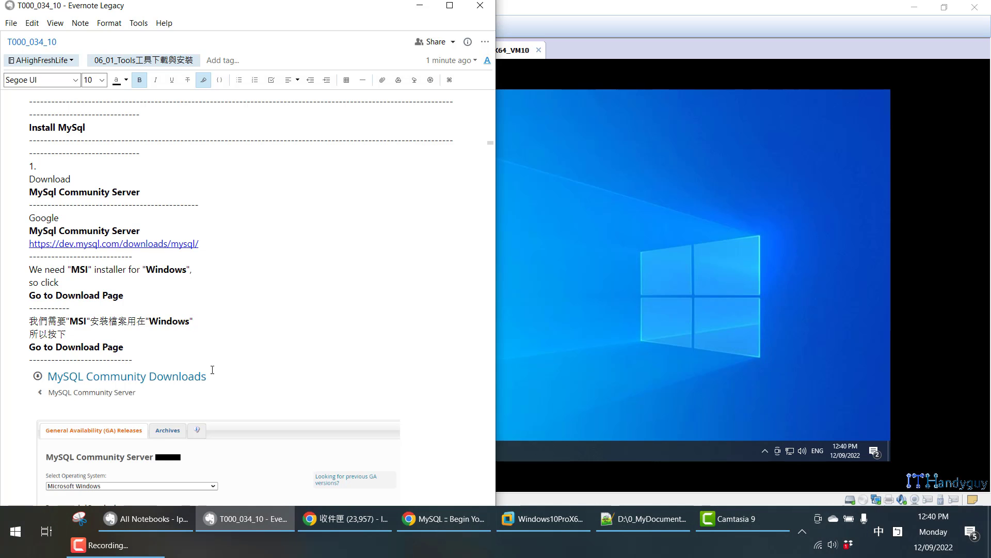
Close the Begin Your Download tab and browse from MySQL Community Server to the MySQL Installer page.
{"action": "left_click", "coordinate": [456, 526]}
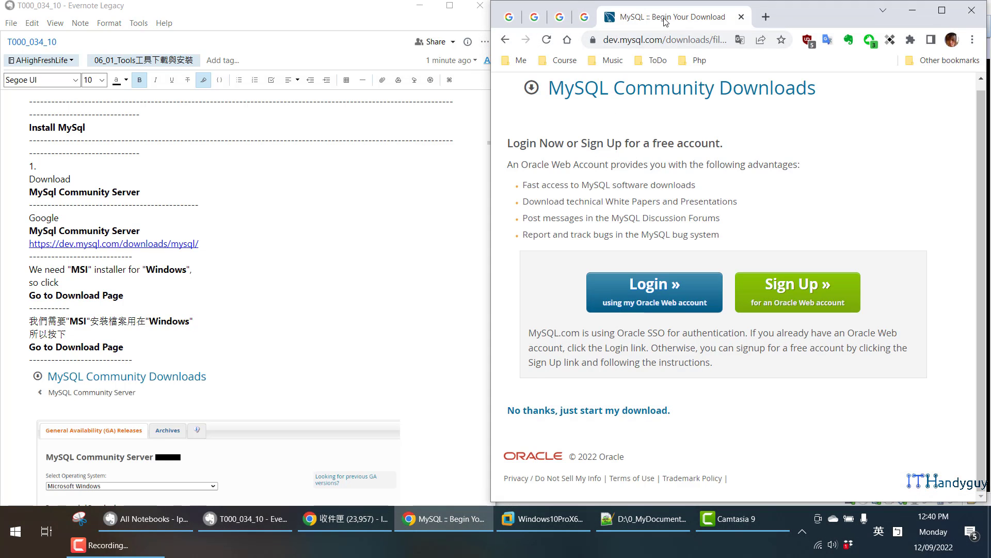
{"action": "middle_click", "coordinate": [666, 21]}
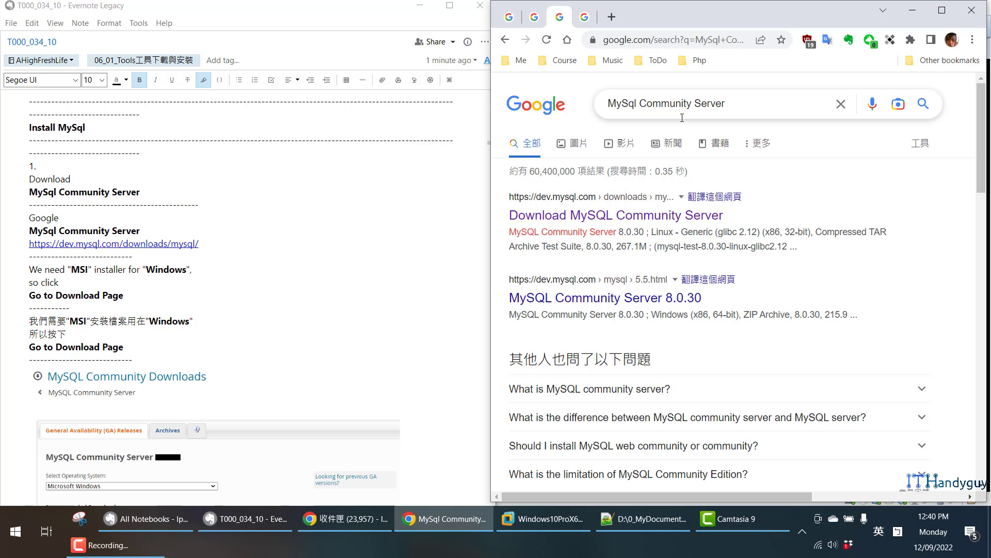
{"action": "left_click", "coordinate": [659, 217]}
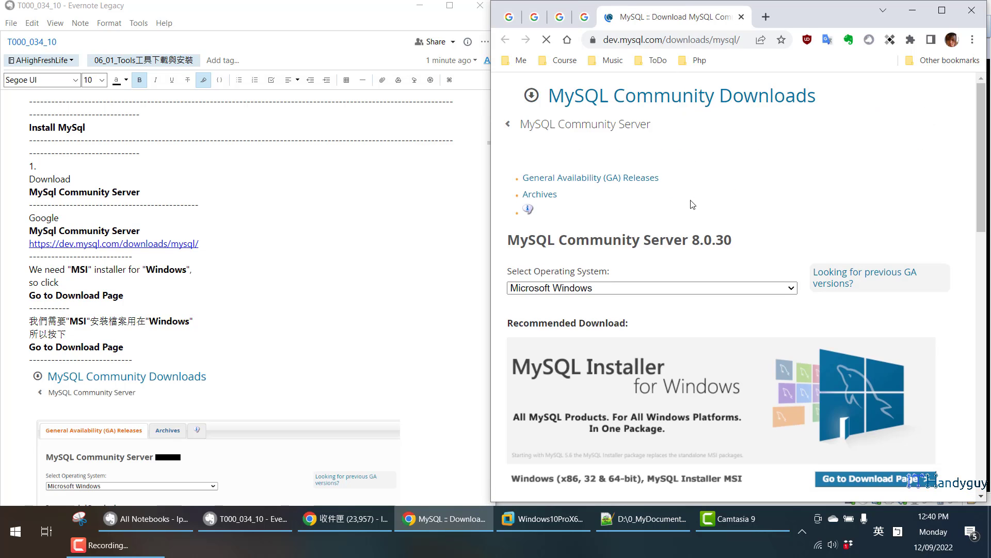
{"action": "scroll", "coordinate": [857, 182], "scroll_direction": "down", "scroll_amount": 5}
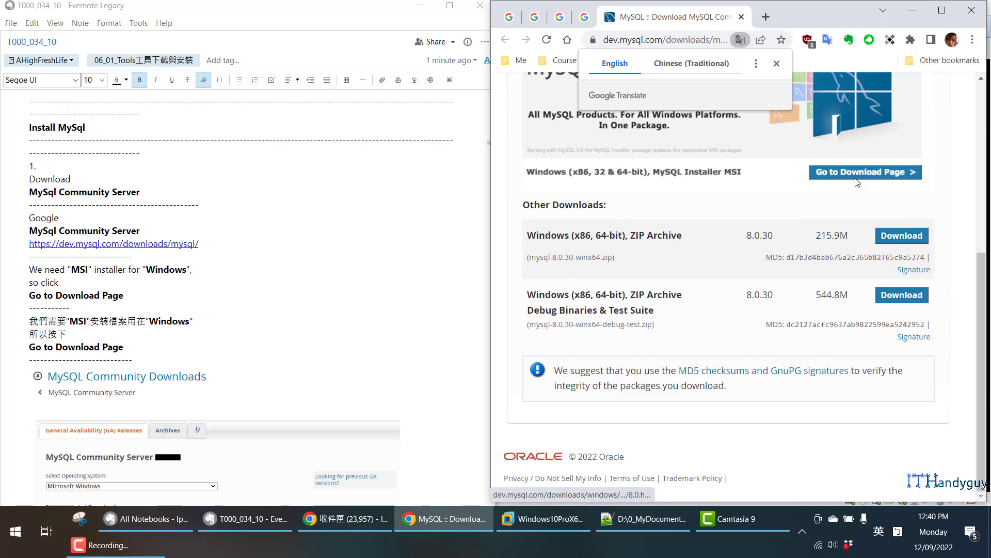
{"action": "left_click", "coordinate": [866, 172]}
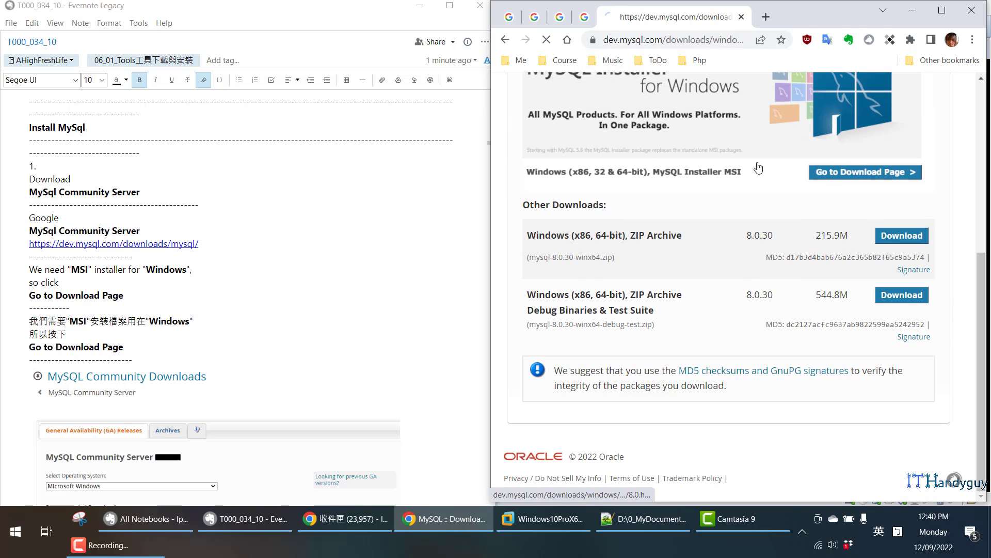
Request the 448.3M MySQL Installer without logging in, cancel saving it, and return to the VM.
{"action": "scroll", "coordinate": [710, 196], "scroll_direction": "down", "scroll_amount": 2}
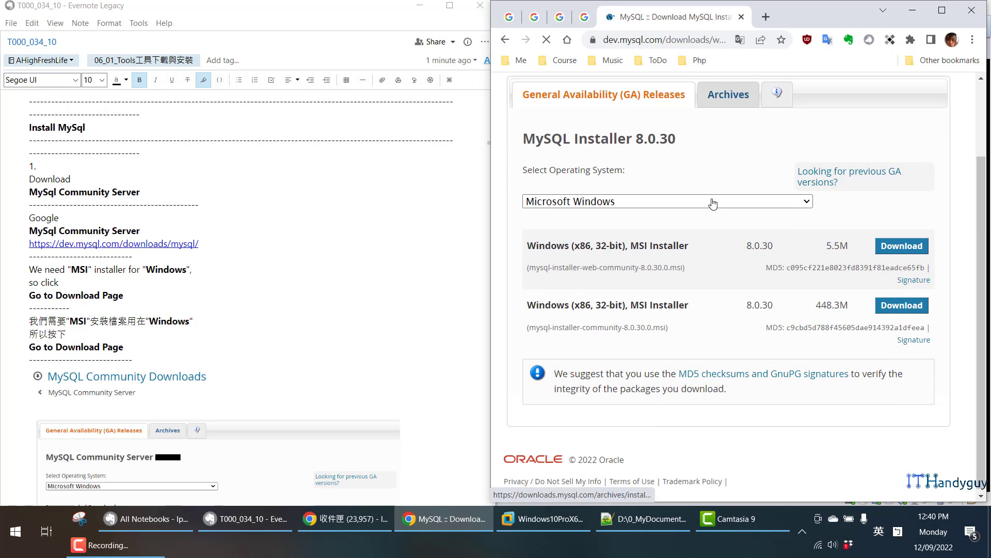
{"action": "left_click", "coordinate": [897, 304]}
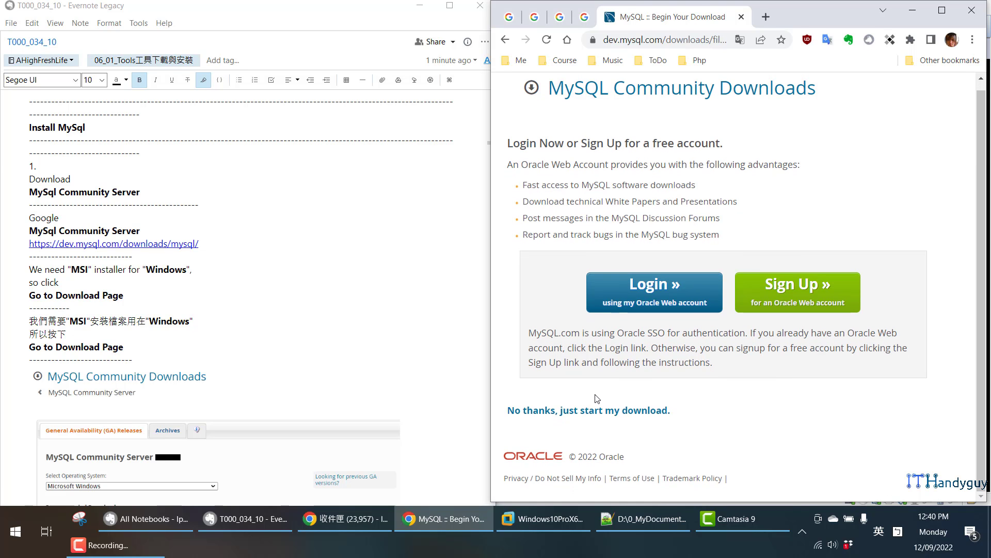
{"action": "left_click", "coordinate": [571, 410]}
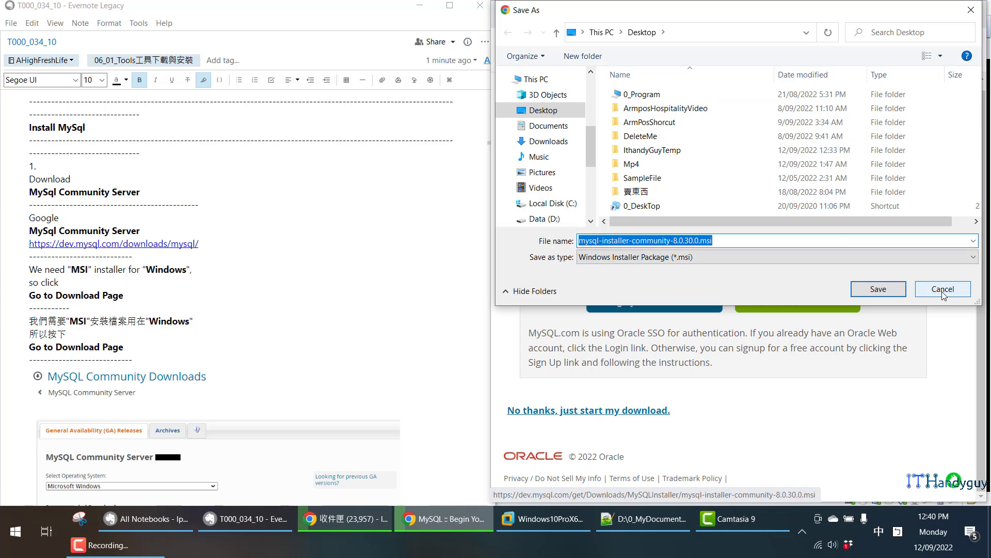
{"action": "left_click", "coordinate": [943, 291]}
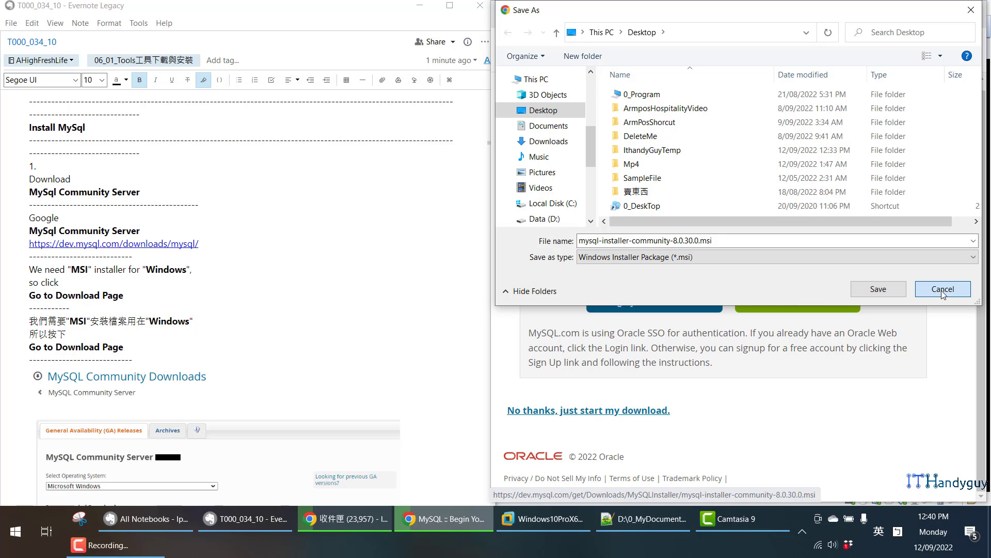
{"action": "scroll", "coordinate": [252, 328], "scroll_direction": "down", "scroll_amount": 10}
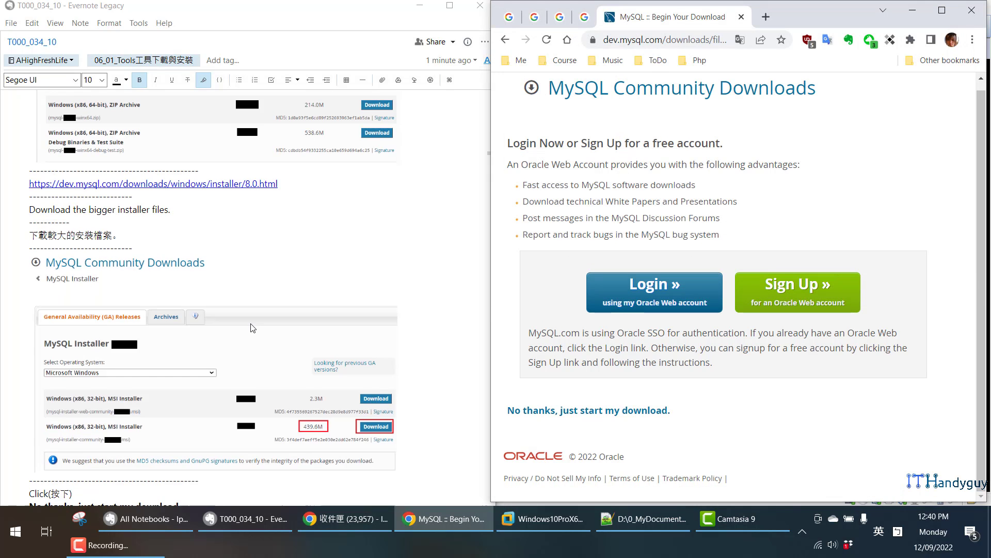
{"action": "scroll", "coordinate": [253, 317], "scroll_direction": "down", "scroll_amount": 12}
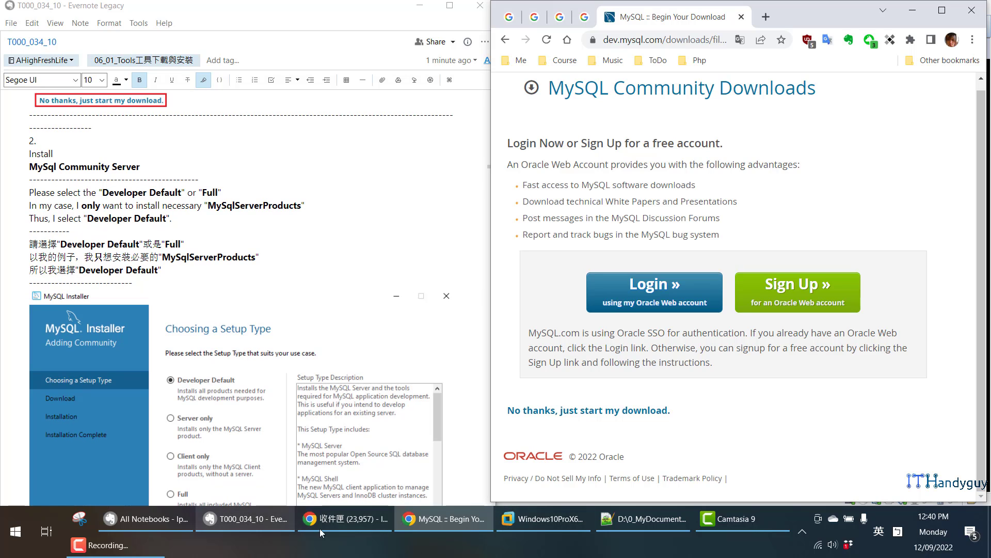
{"action": "left_click", "coordinate": [568, 522]}
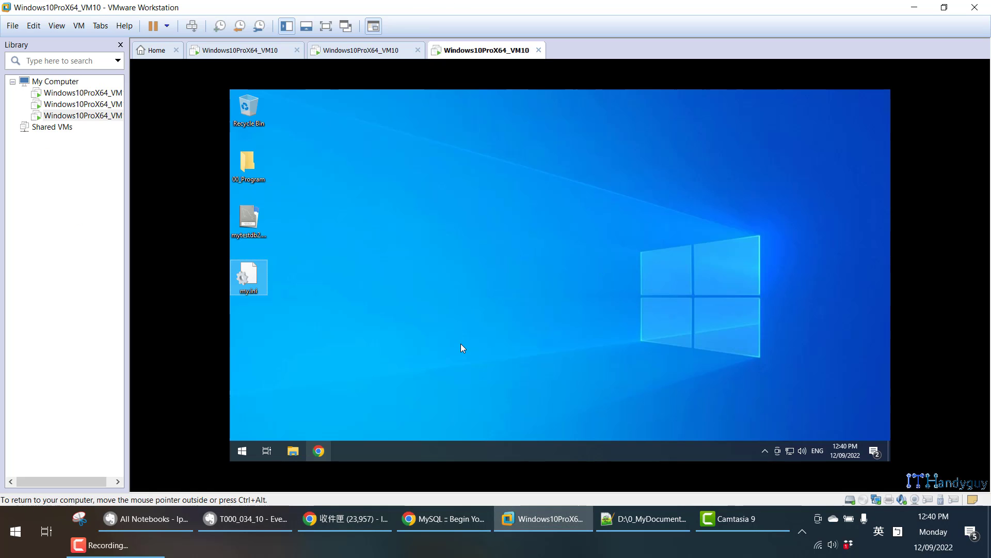
In a right-snapped Explorer, browse VM01_ShareFolder > PHP > 01_02_Apache_MySql_Php and select the 8.0.30 msi.
{"action": "key", "text": "super+e"}
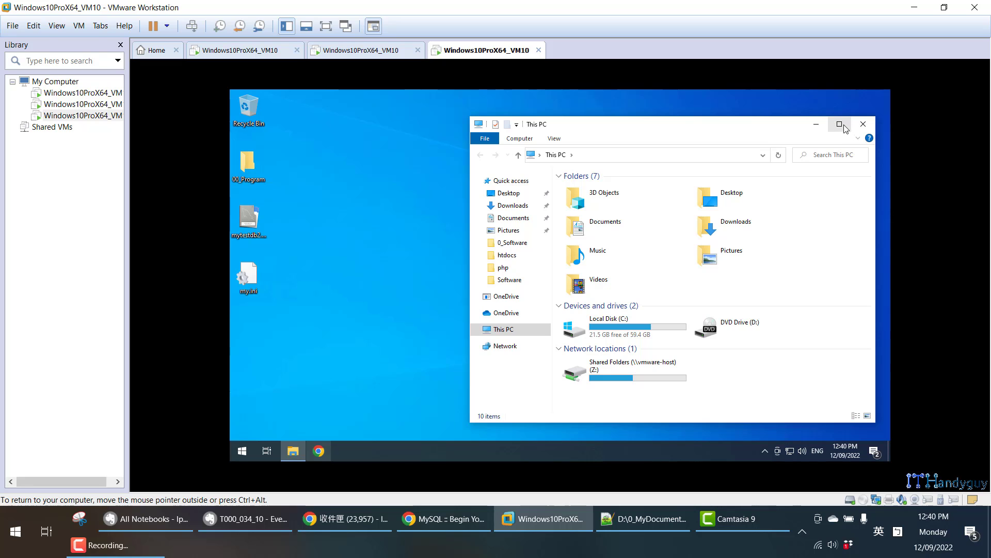
{"action": "key", "text": "super+Right"}
{"action": "scroll", "coordinate": [858, 325], "scroll_direction": "down", "scroll_amount": 3}
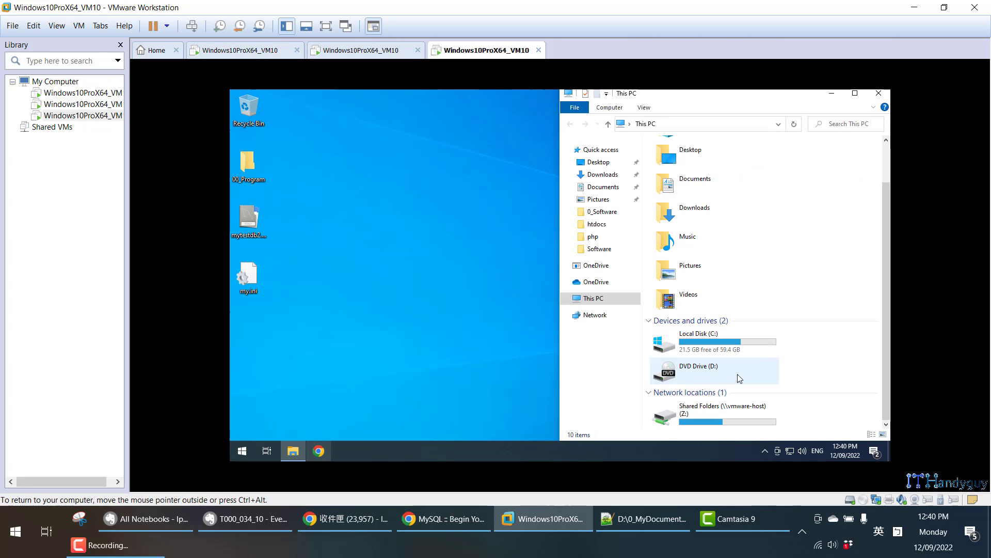
{"action": "double_click", "coordinate": [742, 408]}
{"action": "left_click", "coordinate": [715, 164]}
{"action": "double_click", "coordinate": [715, 165]}
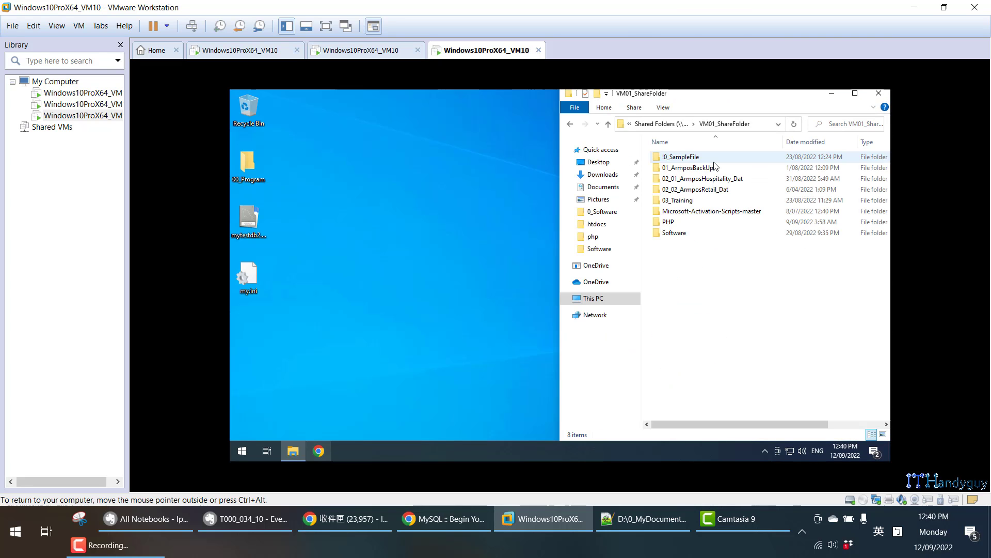
{"action": "double_click", "coordinate": [687, 221]}
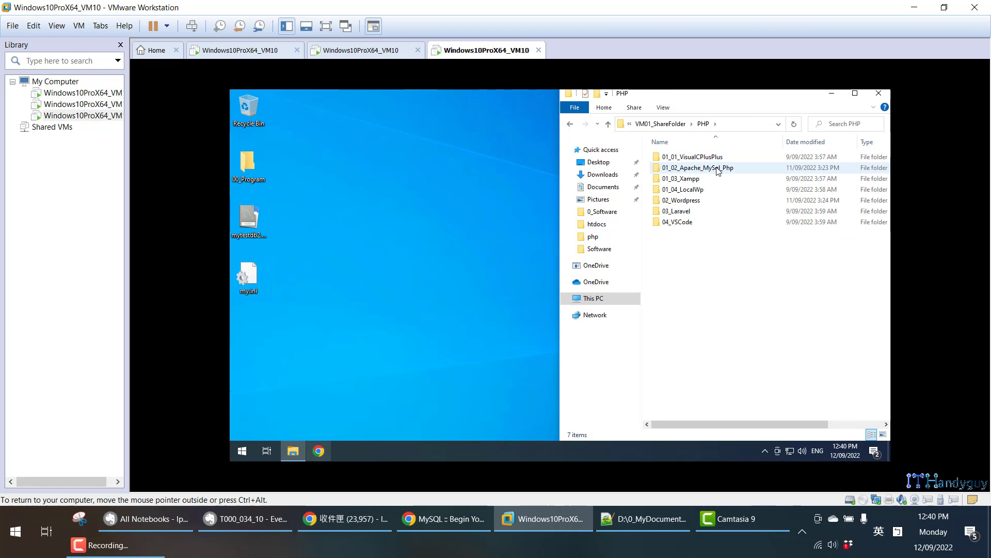
{"action": "left_click", "coordinate": [719, 171]}
{"action": "double_click", "coordinate": [721, 171]}
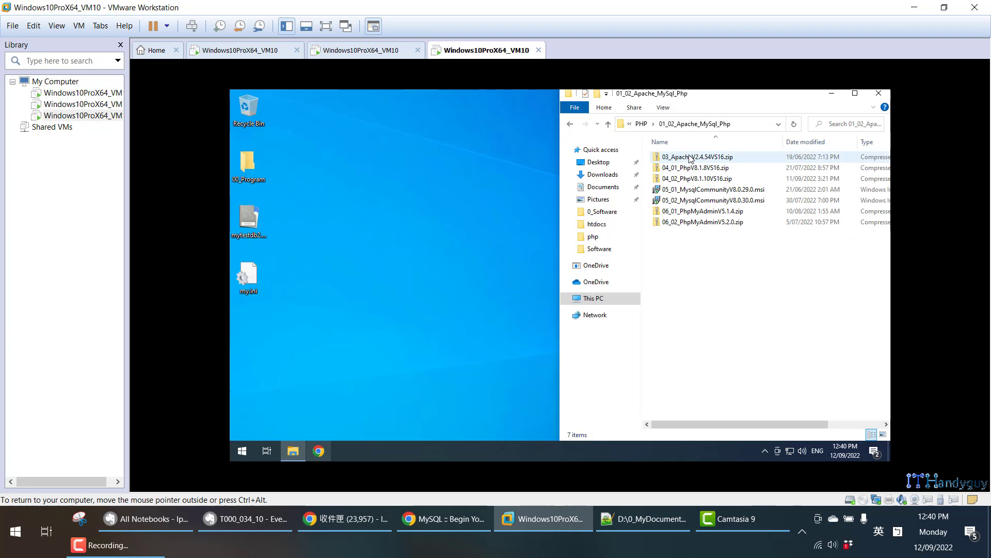
{"action": "left_click", "coordinate": [713, 201]}
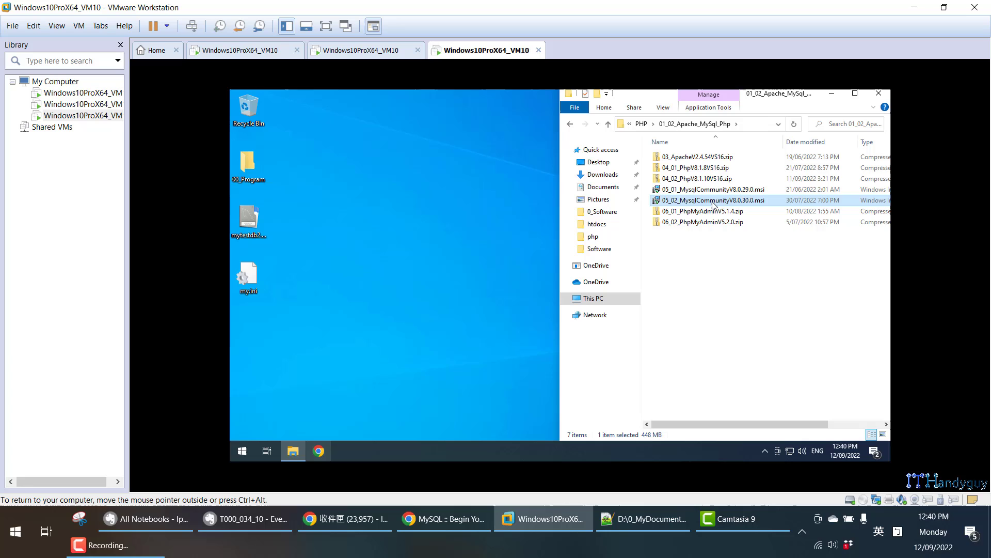
Launch 05_02_MysqlCommunityV8.0.30.0.msi inside the VM.
{"action": "double_click", "coordinate": [758, 201]}
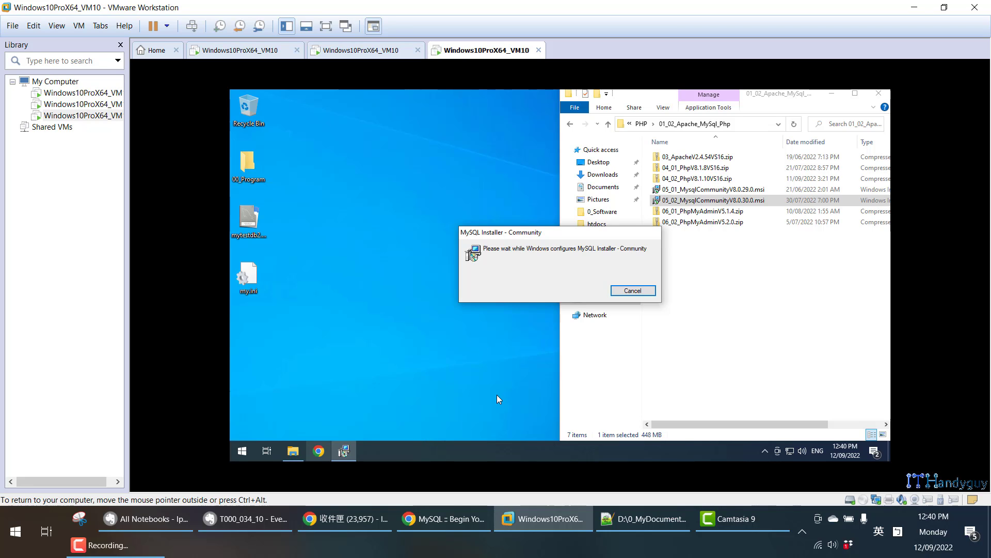
Glance at the Evernote install notes, then allow the MySQL installer to make changes in the VM.
{"action": "left_click", "coordinate": [270, 523]}
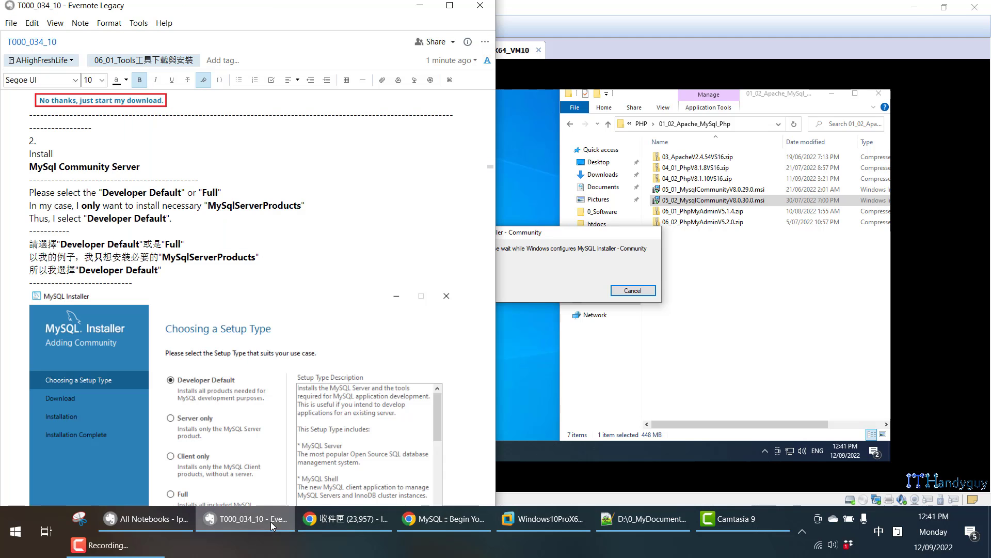
{"action": "scroll", "coordinate": [303, 323], "scroll_direction": "down", "scroll_amount": 5}
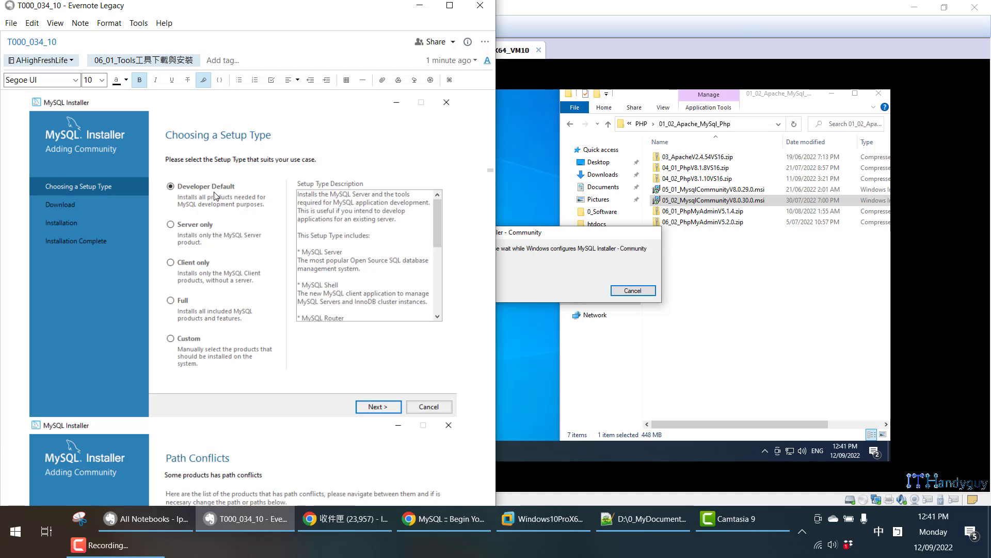
{"action": "left_click", "coordinate": [583, 227]}
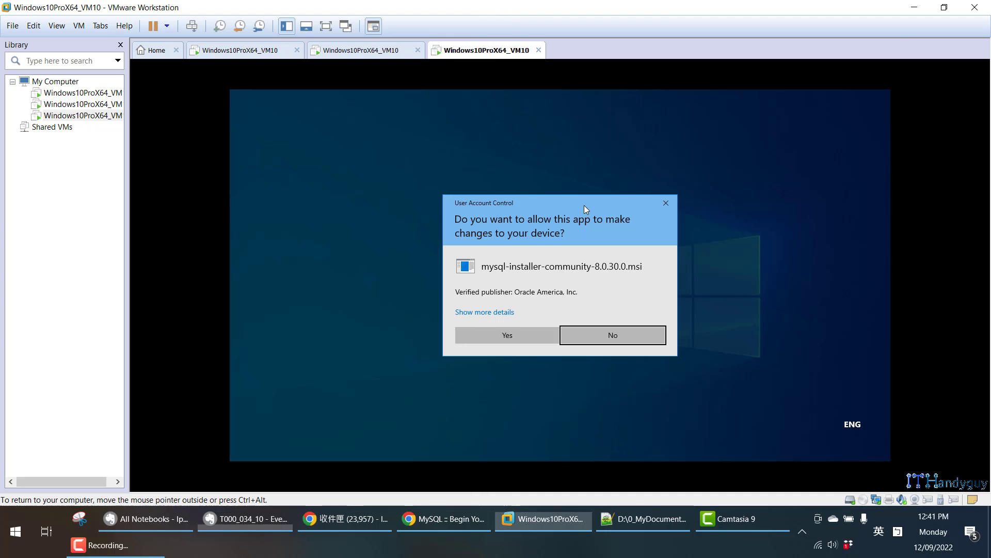
{"action": "left_click", "coordinate": [538, 330]}
Scroll through the installer screenshots in the Evernote note, then go back to the VM window.
{"action": "left_click", "coordinate": [282, 523]}
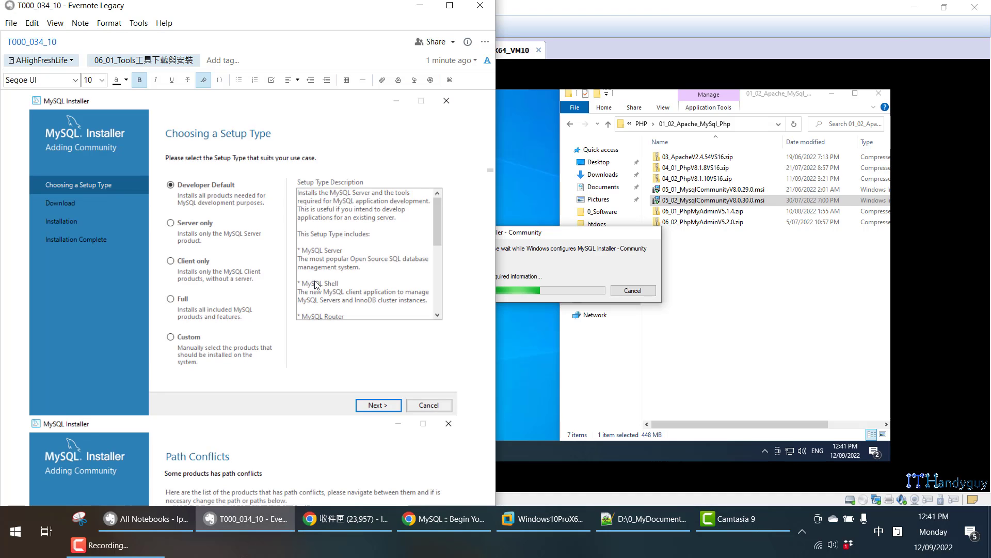
{"action": "scroll", "coordinate": [309, 265], "scroll_direction": "down", "scroll_amount": 8}
{"action": "scroll", "coordinate": [302, 260], "scroll_direction": "down", "scroll_amount": 1}
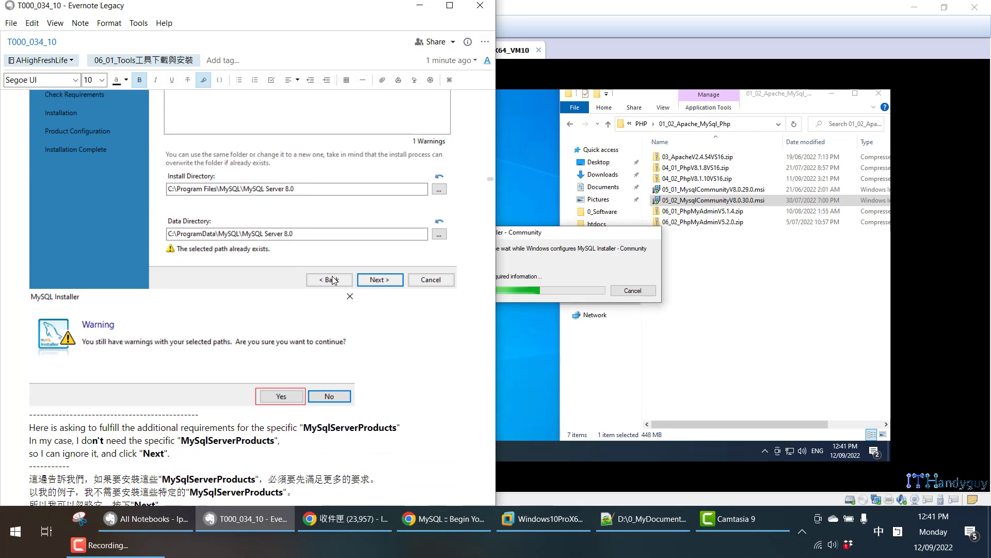
{"action": "scroll", "coordinate": [316, 256], "scroll_direction": "down", "scroll_amount": 4}
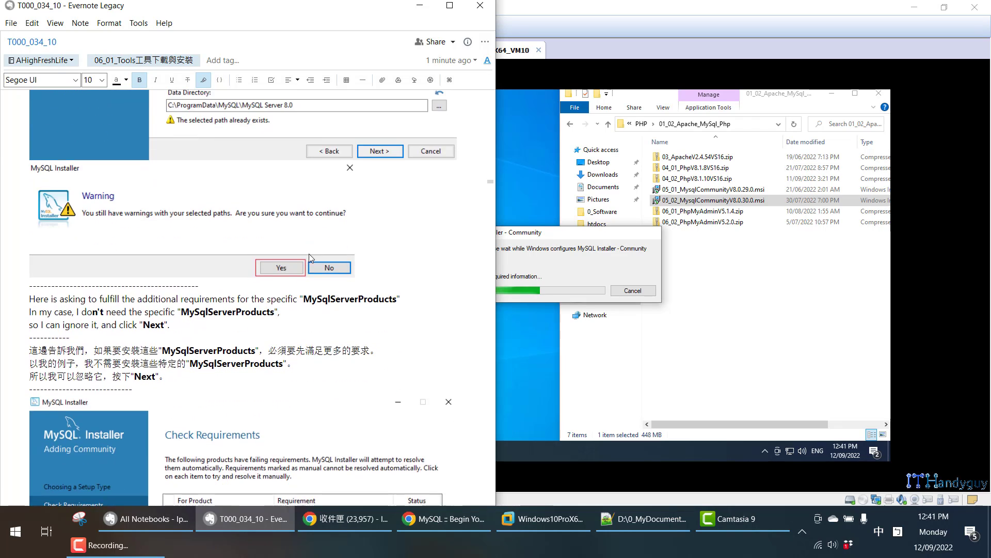
{"action": "scroll", "coordinate": [289, 290], "scroll_direction": "down", "scroll_amount": 8}
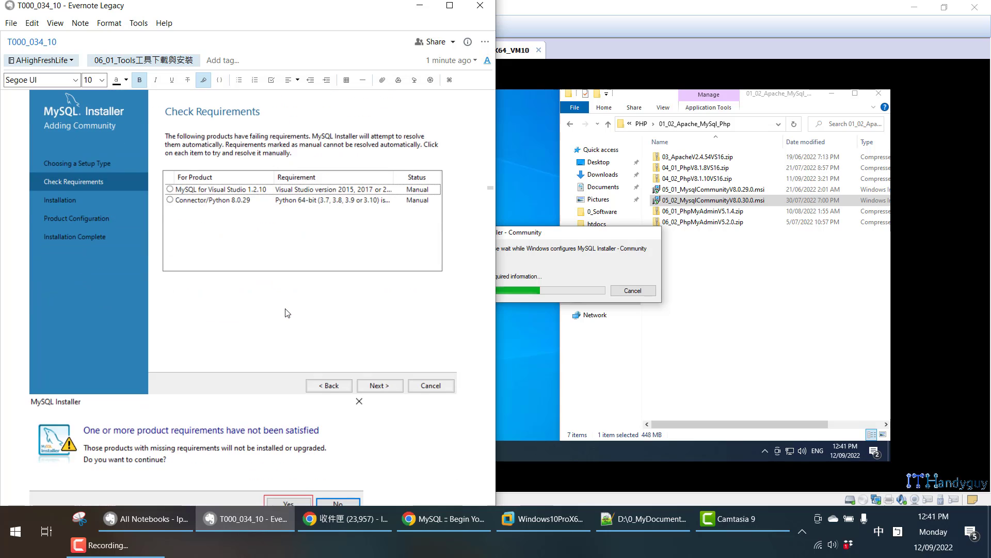
{"action": "scroll", "coordinate": [288, 309], "scroll_direction": "down", "scroll_amount": 4}
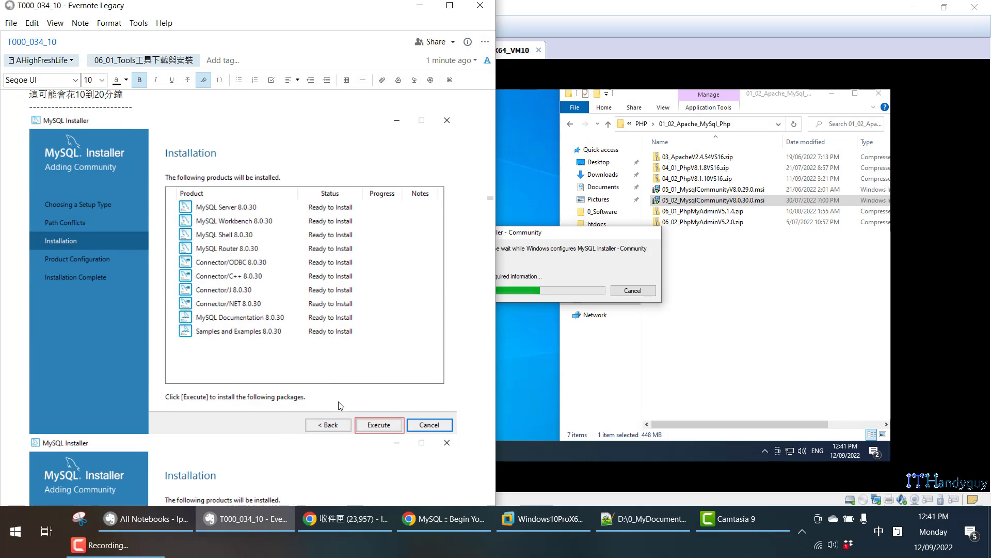
{"action": "scroll", "coordinate": [365, 433], "scroll_direction": "down", "scroll_amount": 1}
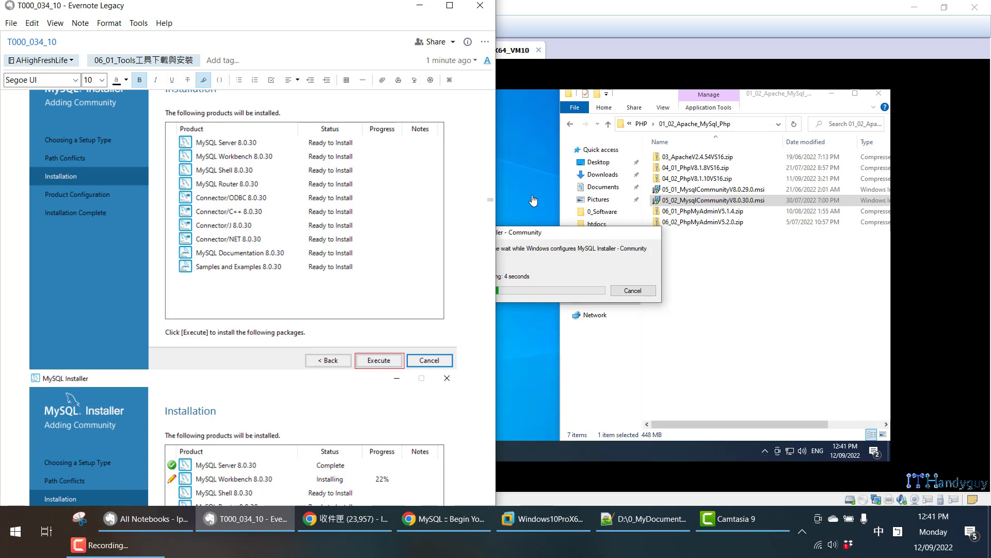
{"action": "left_click", "coordinate": [545, 242]}
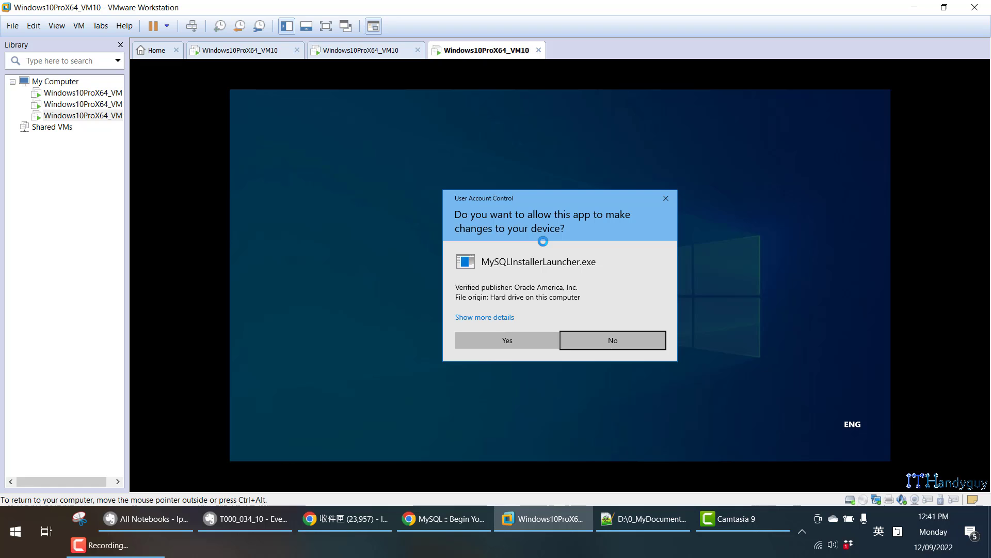
Allow MySQLInstallerLauncher.exe to run and continue with Developer Default to Path Conflicts.
{"action": "left_click", "coordinate": [528, 341]}
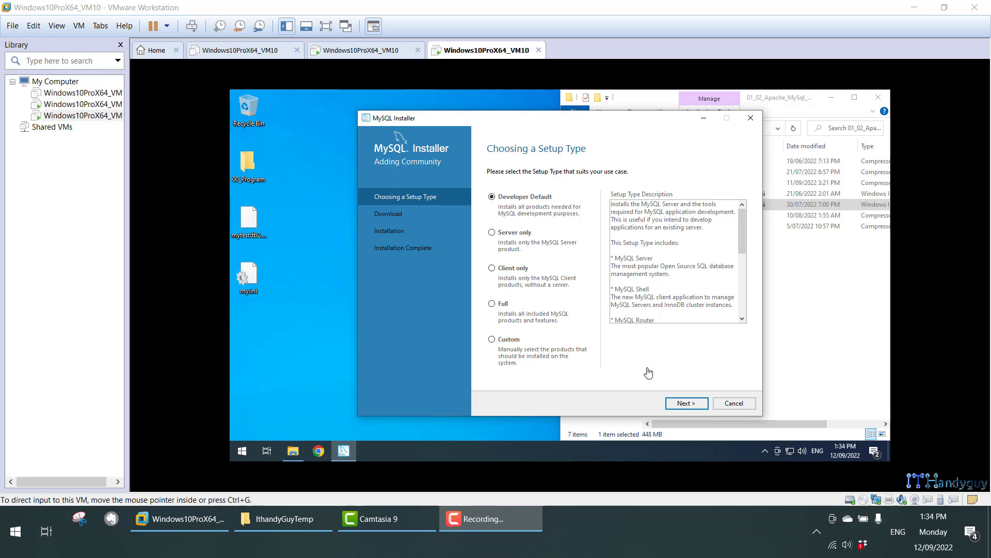
{"action": "left_click", "coordinate": [683, 406]}
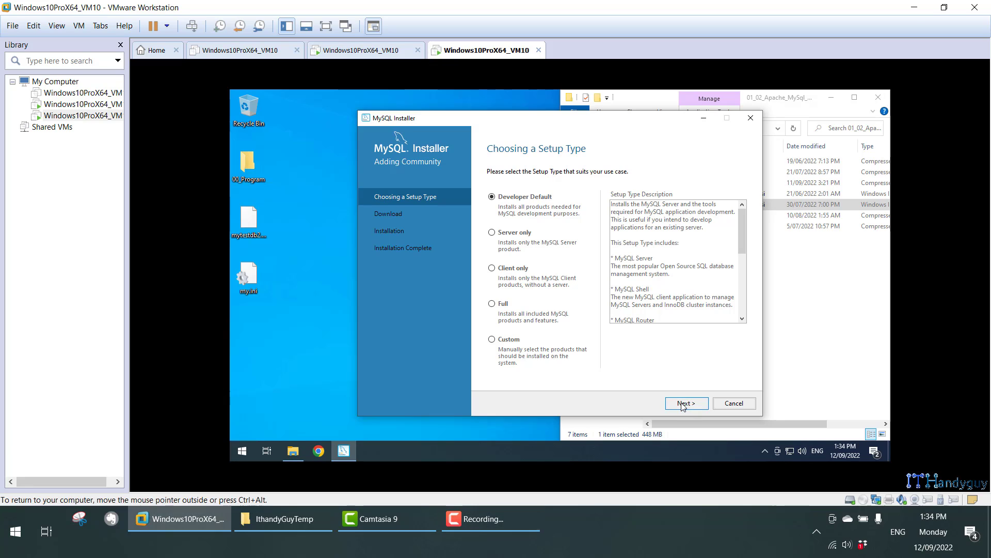
{"action": "left_click", "coordinate": [683, 406]}
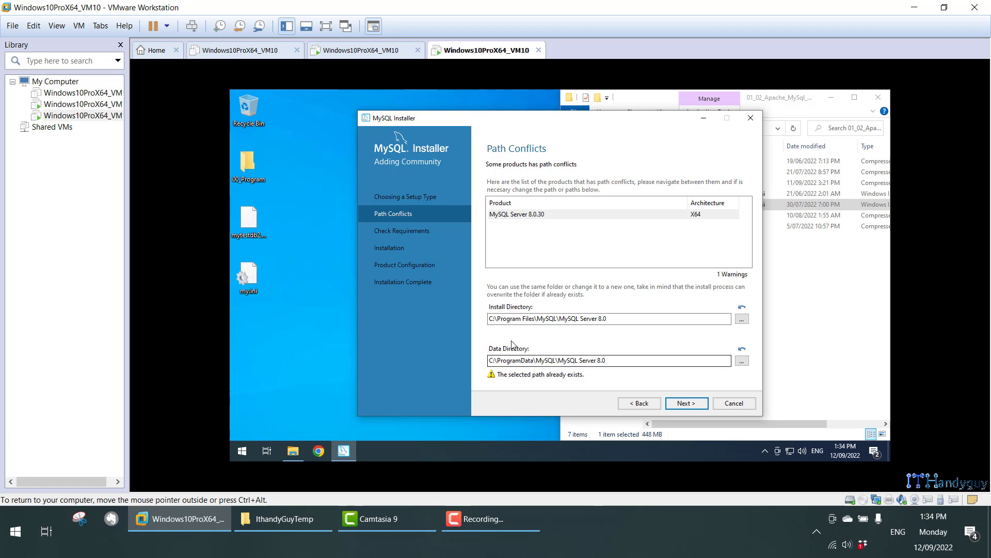
Confirm keeping the existing MySQL Server paths and proceed despite the unmet requirements.
{"action": "left_click", "coordinate": [686, 403]}
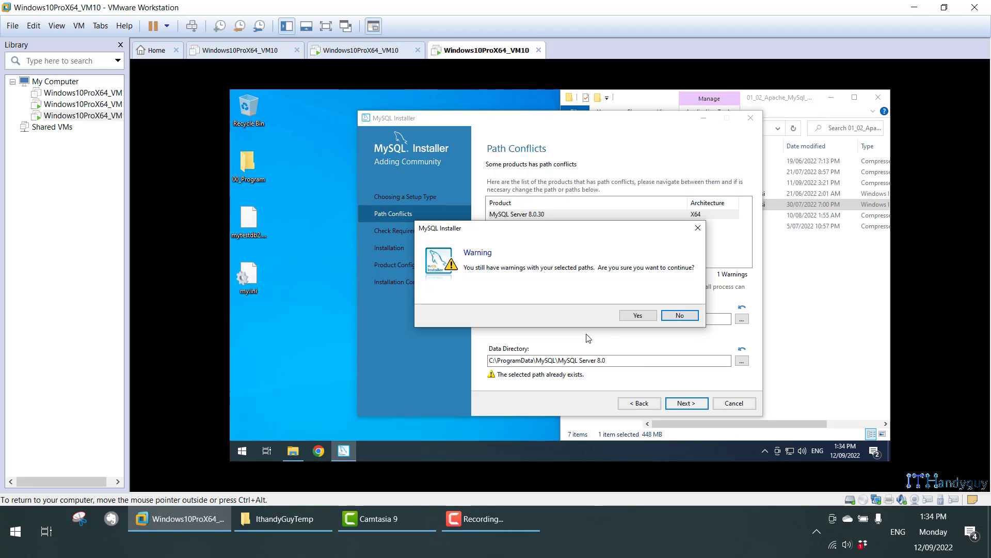
{"action": "left_click", "coordinate": [638, 317]}
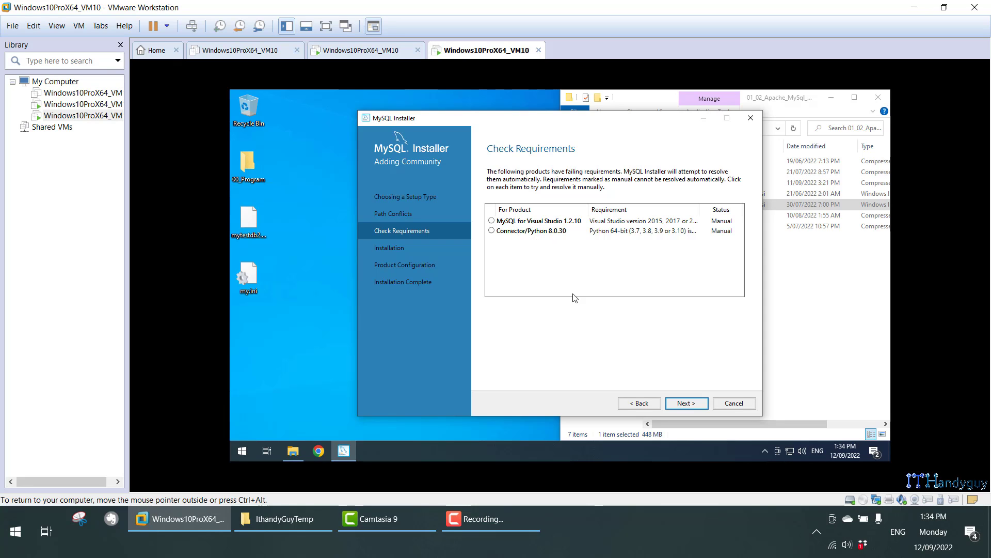
{"action": "left_click", "coordinate": [687, 405]}
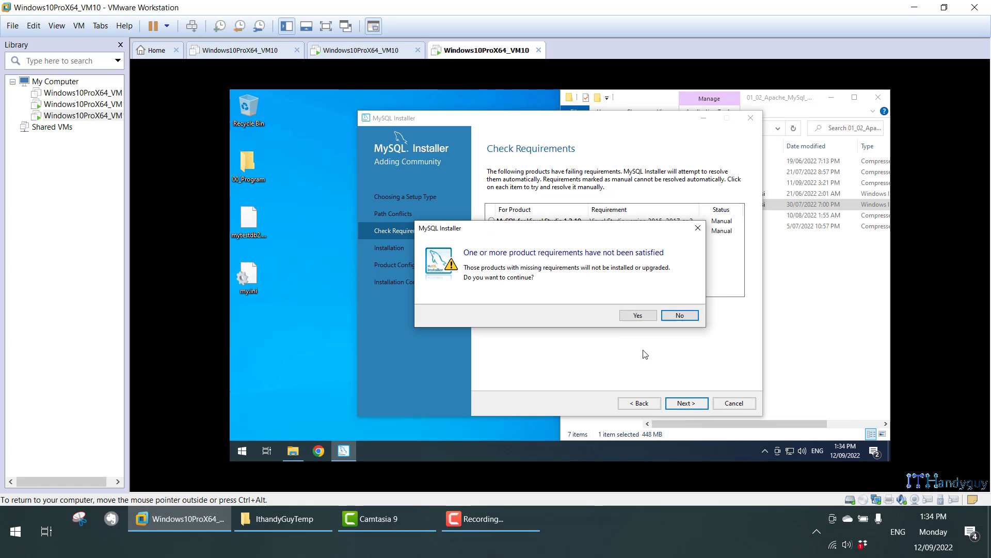
{"action": "left_click", "coordinate": [633, 317]}
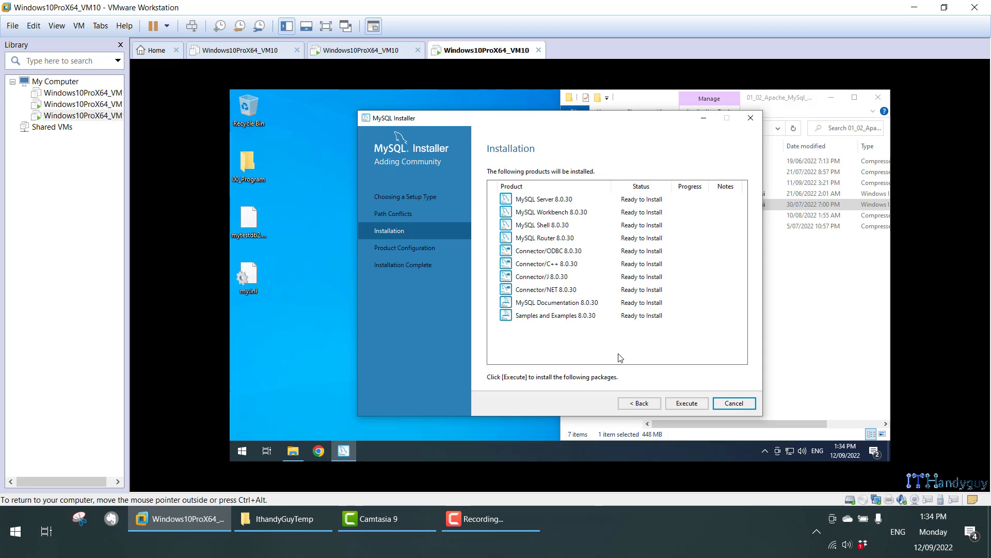
Execute the installation of the ten 8.0.30 products, then continue to Product Configuration.
{"action": "left_click", "coordinate": [693, 402]}
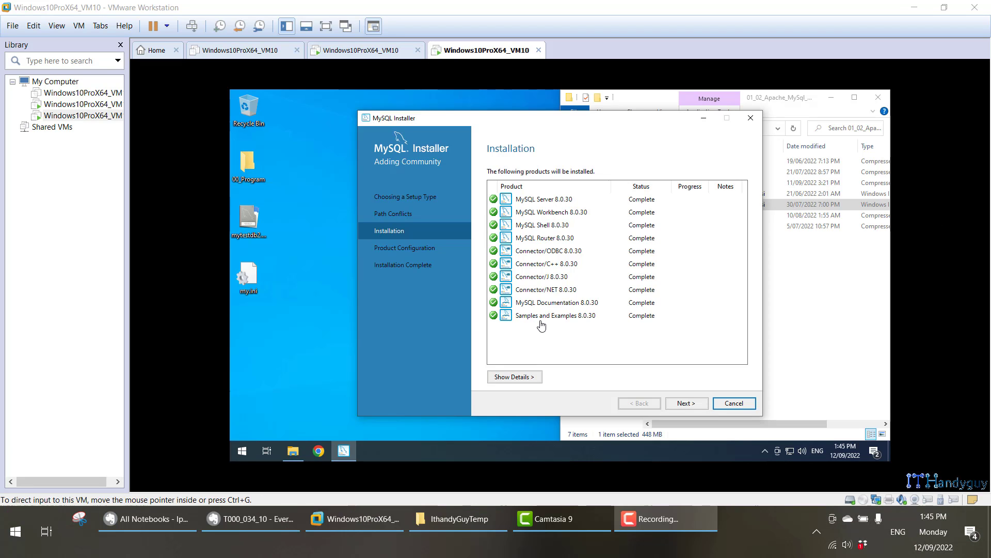
{"action": "left_click", "coordinate": [683, 405]}
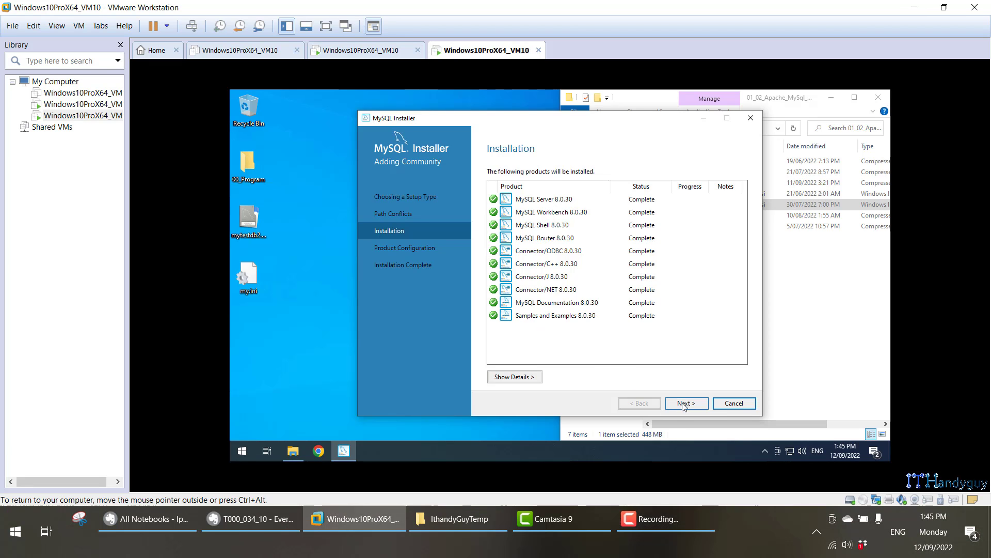
{"action": "left_click", "coordinate": [683, 405]}
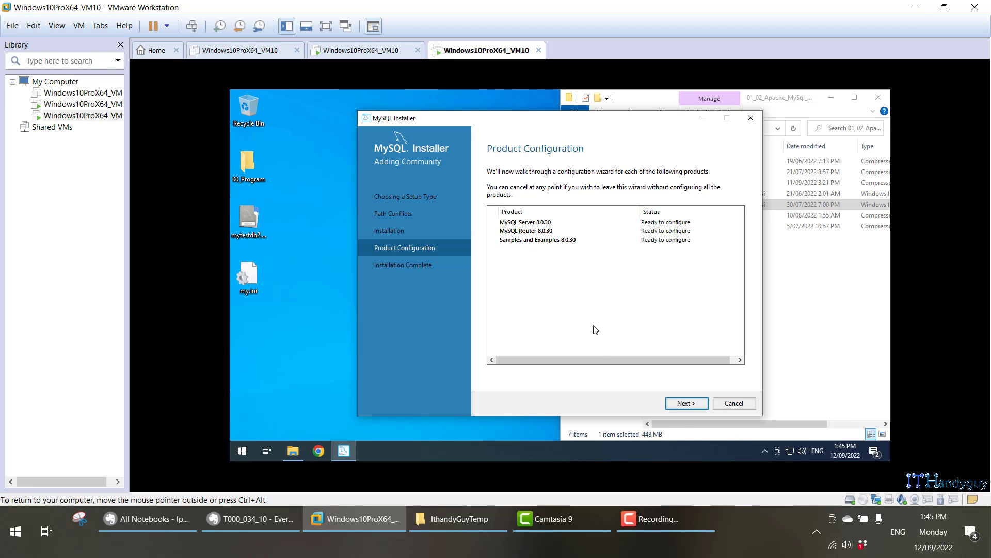
Keep Development Computer as config type and Strong Password Encryption, advancing to Accounts and Roles.
{"action": "left_click", "coordinate": [686, 402]}
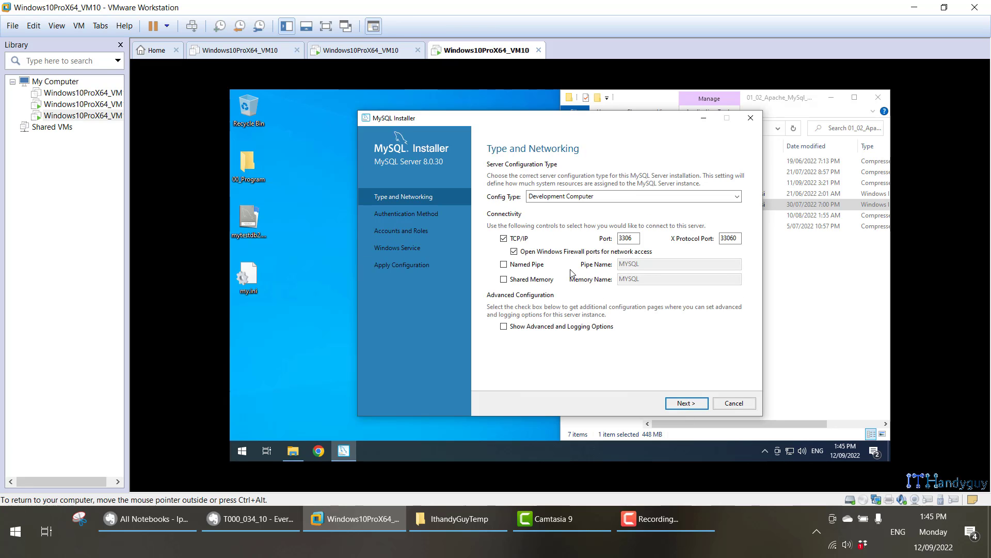
{"action": "left_click", "coordinate": [618, 197]}
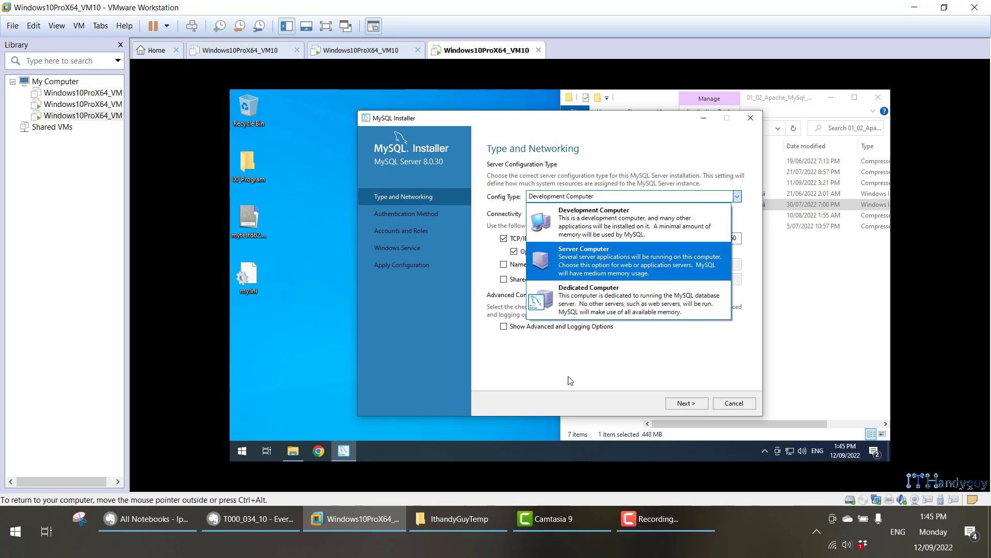
{"action": "left_click", "coordinate": [594, 222]}
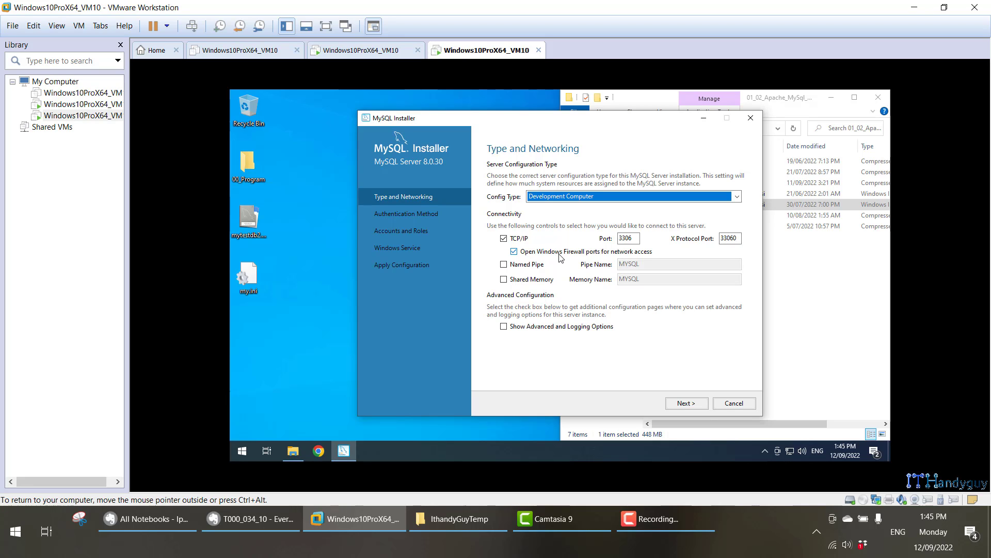
{"action": "left_click", "coordinate": [685, 404]}
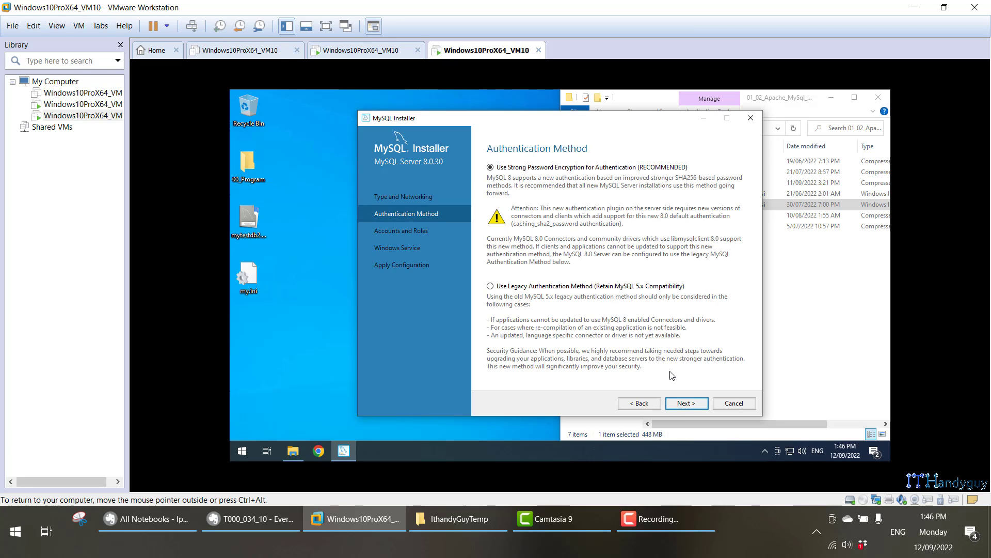
{"action": "left_click", "coordinate": [687, 403]}
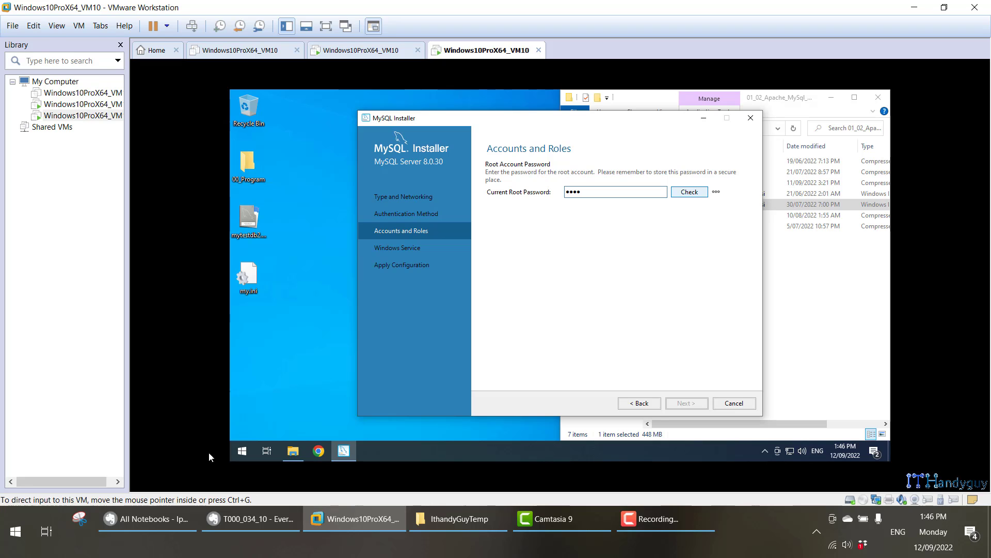
{"action": "left_click", "coordinate": [271, 519]}
{"action": "key", "text": "super+Left"}
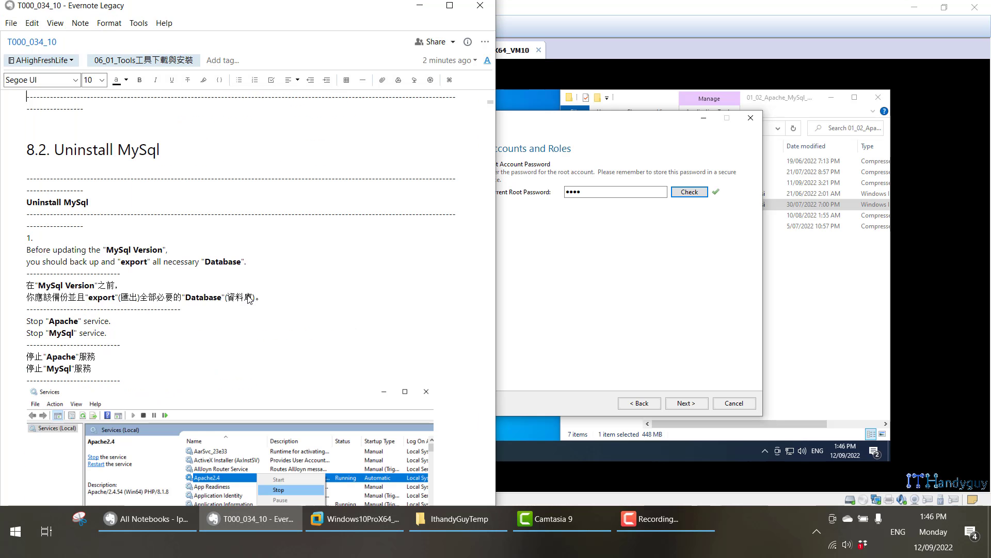
{"action": "scroll", "coordinate": [309, 284], "scroll_direction": "down", "scroll_amount": 15}
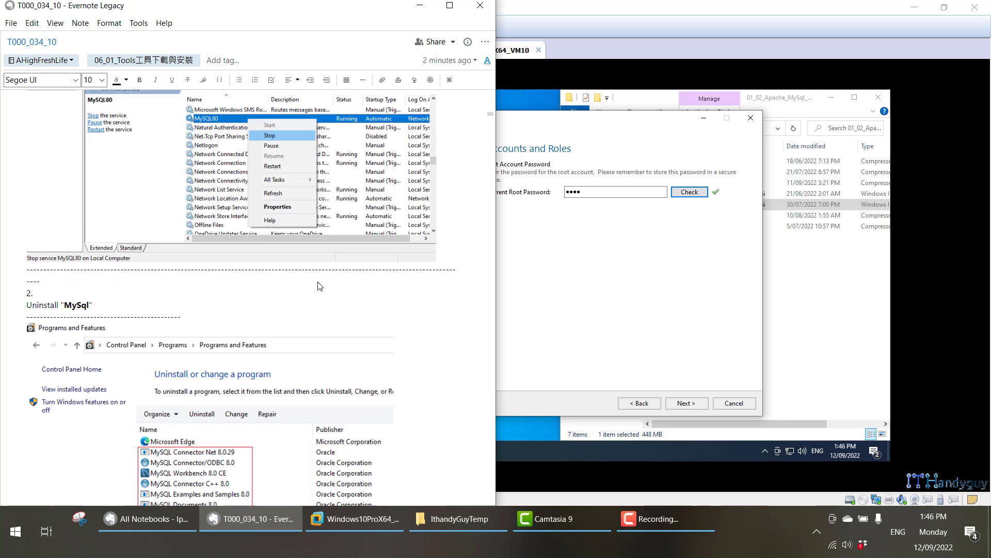
{"action": "left_click", "coordinate": [551, 268]}
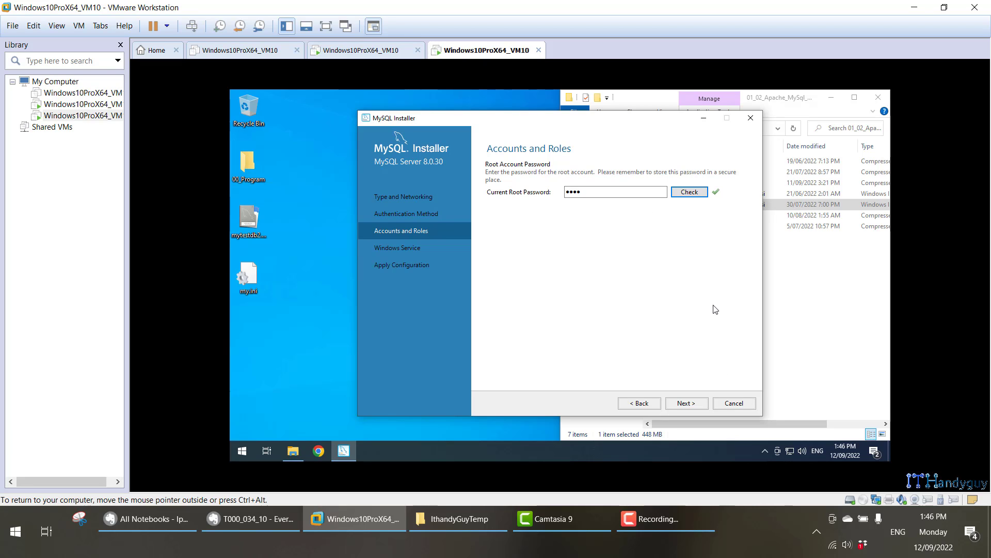
Keep the MYSQL80 Windows service settings and execute the MySQL Server configuration.
{"action": "left_click", "coordinate": [691, 402]}
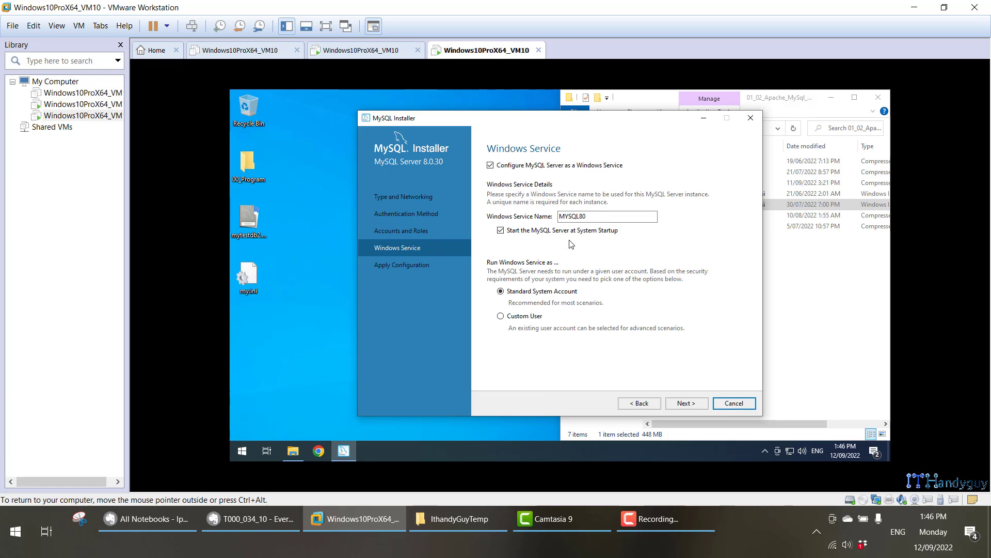
{"action": "left_click_drag", "start_coordinate": [594, 218], "coordinate": [562, 218]}
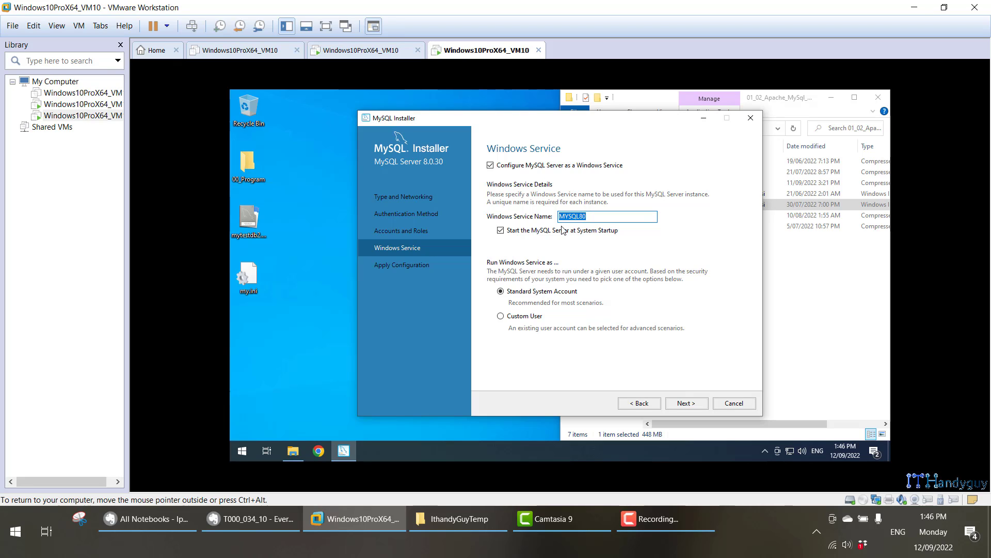
{"action": "left_click", "coordinate": [686, 403]}
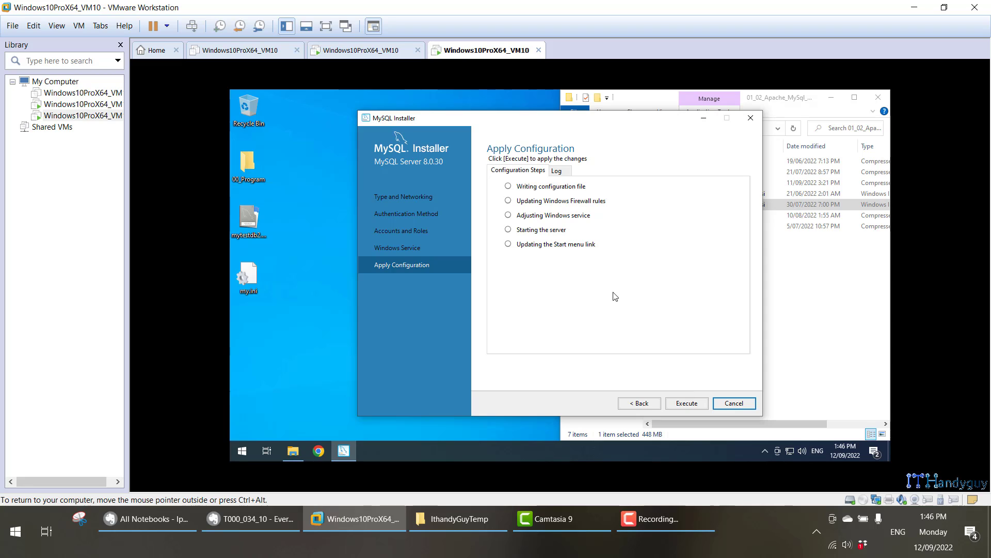
{"action": "left_click", "coordinate": [680, 405]}
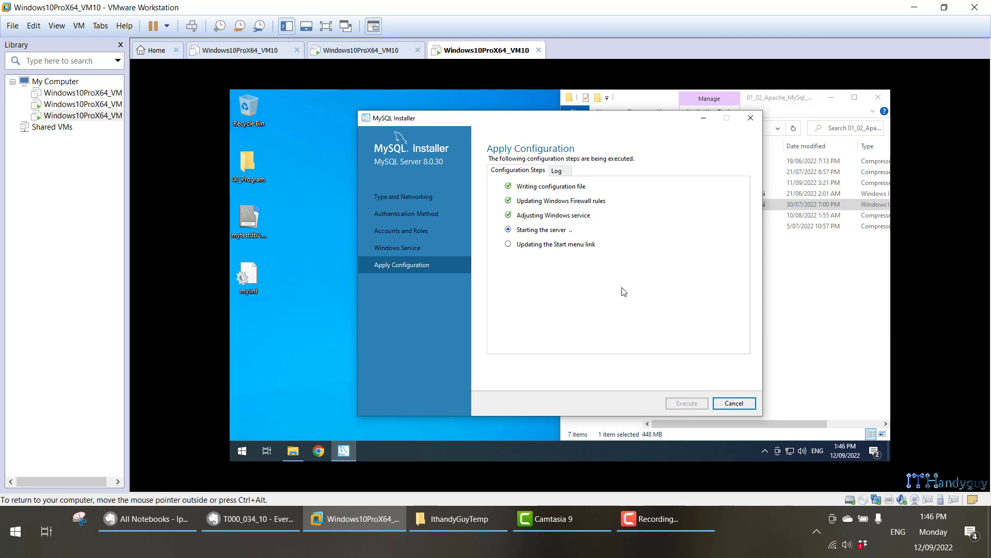
{"action": "left_click", "coordinate": [242, 523]}
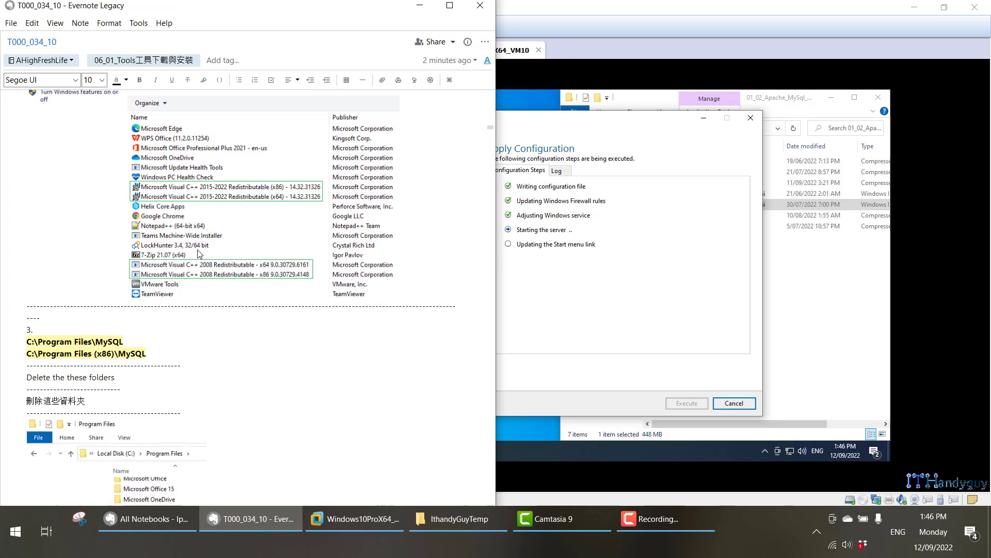
Scroll the Evernote install notes down to the Product Configuration screenshot.
{"action": "scroll", "coordinate": [202, 253], "scroll_direction": "down", "scroll_amount": 5}
{"action": "scroll", "coordinate": [201, 253], "scroll_direction": "up", "scroll_amount": 20}
{"action": "scroll", "coordinate": [204, 254], "scroll_direction": "down", "scroll_amount": 7}
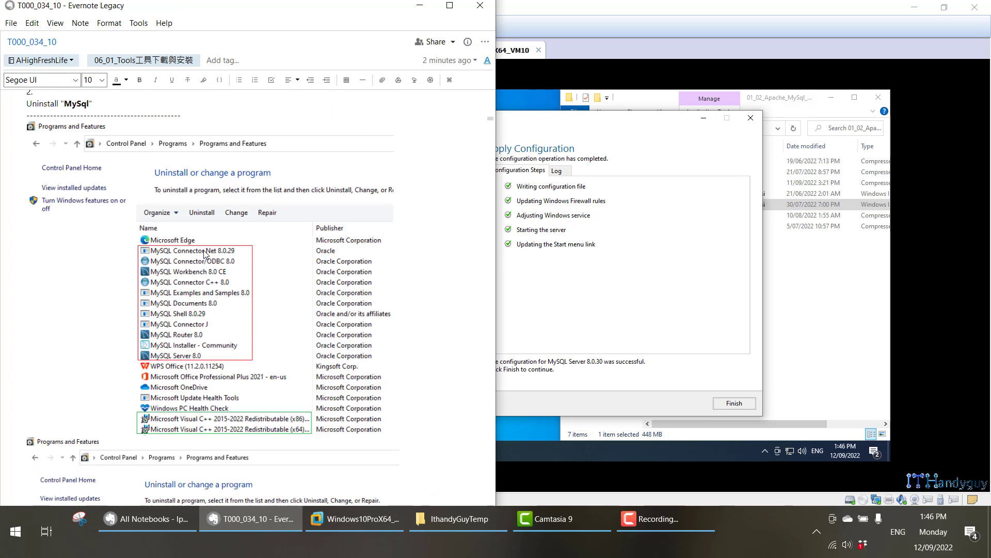
{"action": "scroll", "coordinate": [204, 254], "scroll_direction": "down", "scroll_amount": 15}
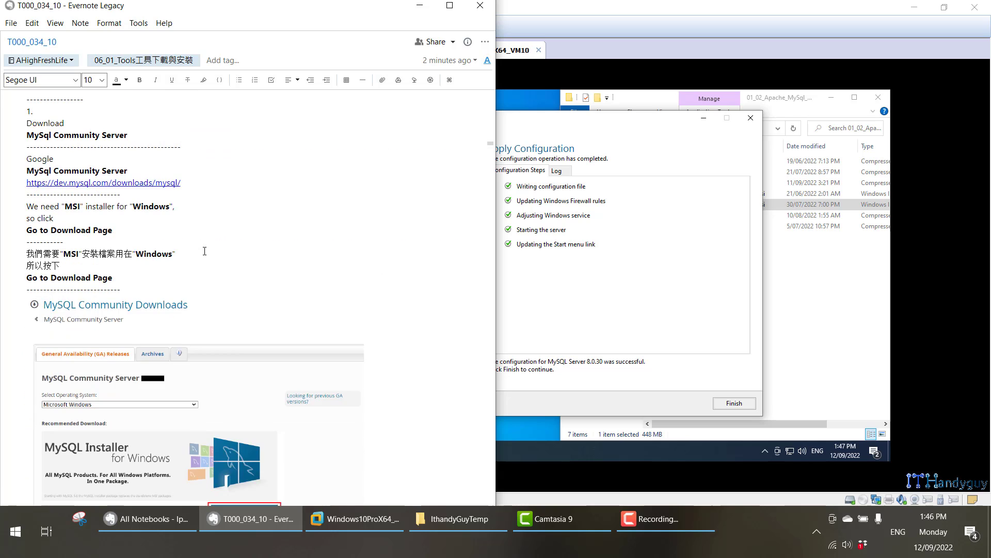
{"action": "scroll", "coordinate": [204, 252], "scroll_direction": "down", "scroll_amount": 15}
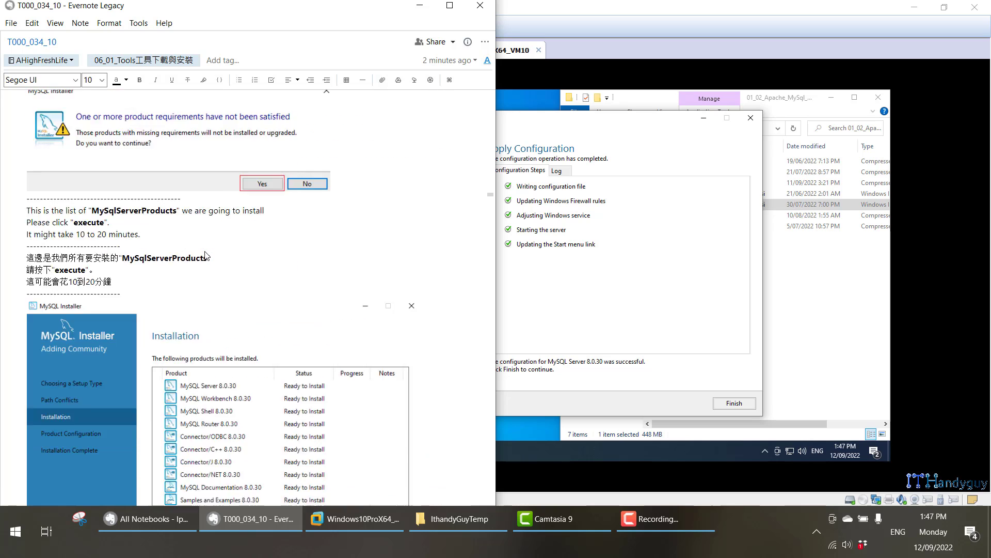
{"action": "scroll", "coordinate": [206, 255], "scroll_direction": "down", "scroll_amount": 5}
Finish the server configuration and skip InnoDB Cluster bootstrapping so MySQL Router 8.0.30 needs no configuration.
{"action": "left_click", "coordinate": [698, 375]}
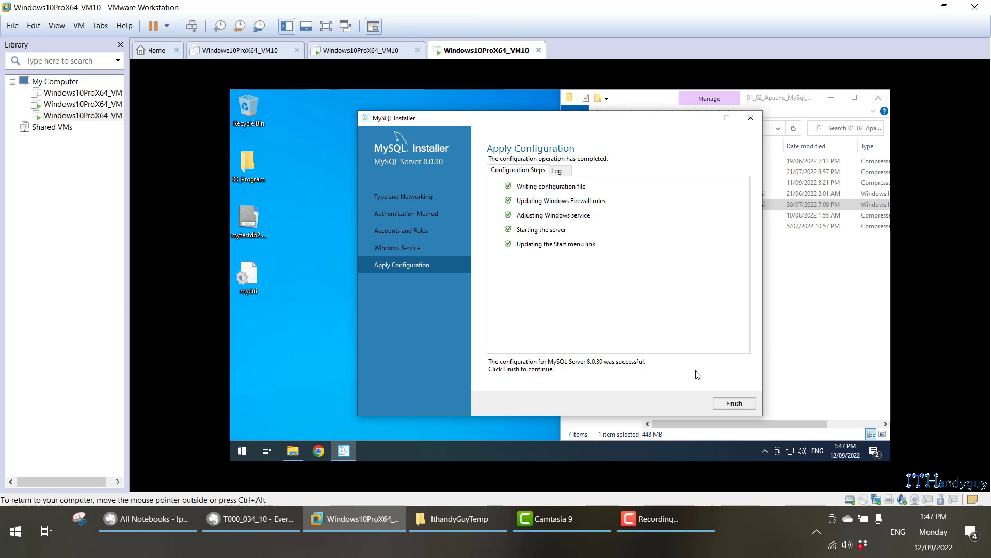
{"action": "left_click", "coordinate": [734, 403]}
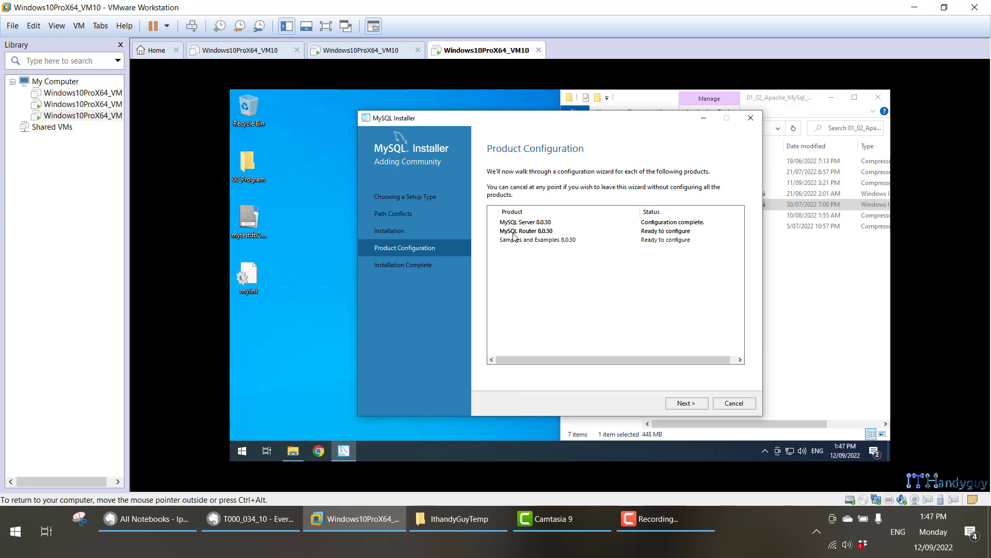
{"action": "left_click", "coordinate": [702, 404]}
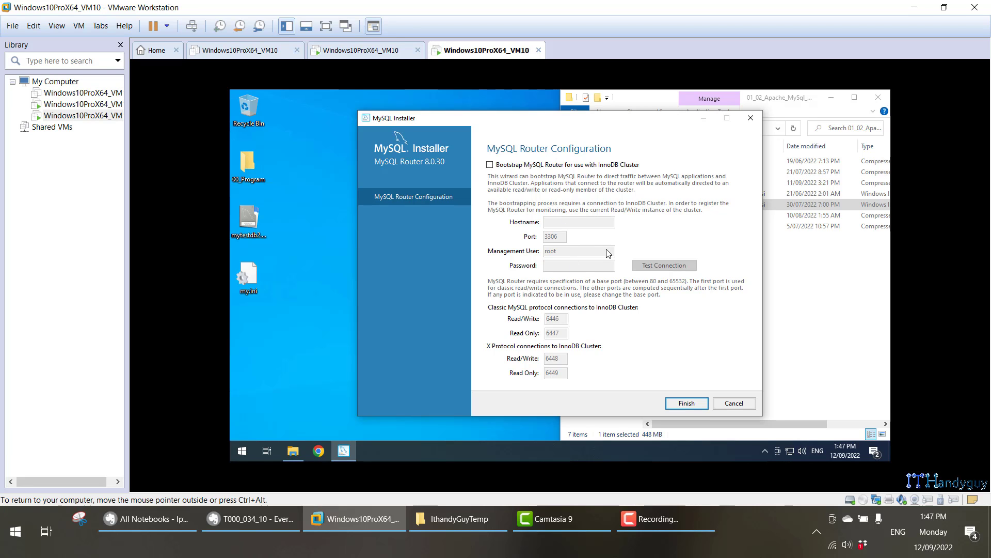
{"action": "left_click", "coordinate": [687, 403]}
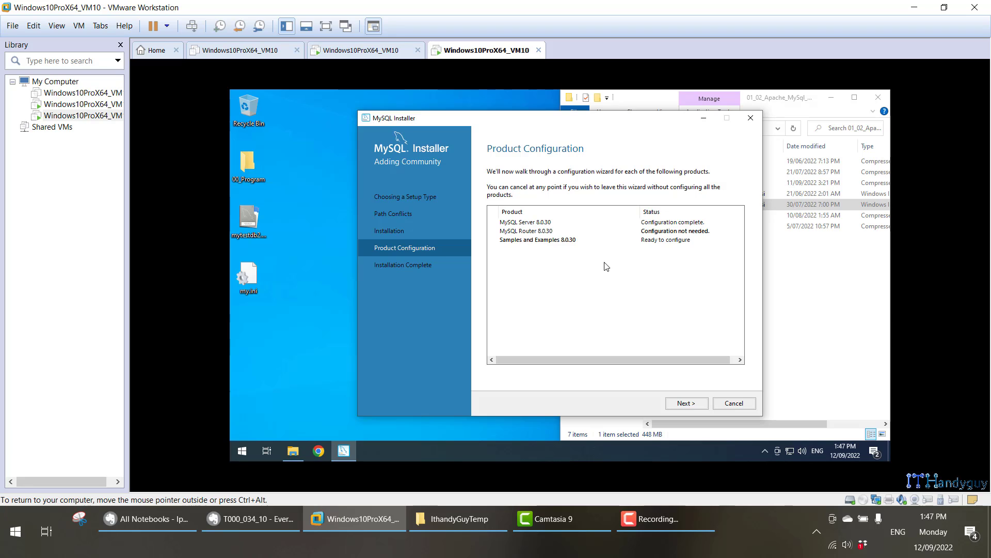
Connect Samples and Examples to MySQL Server 8.0.30 with the root password, check it, and execute the scripts.
{"action": "left_click", "coordinate": [686, 403]}
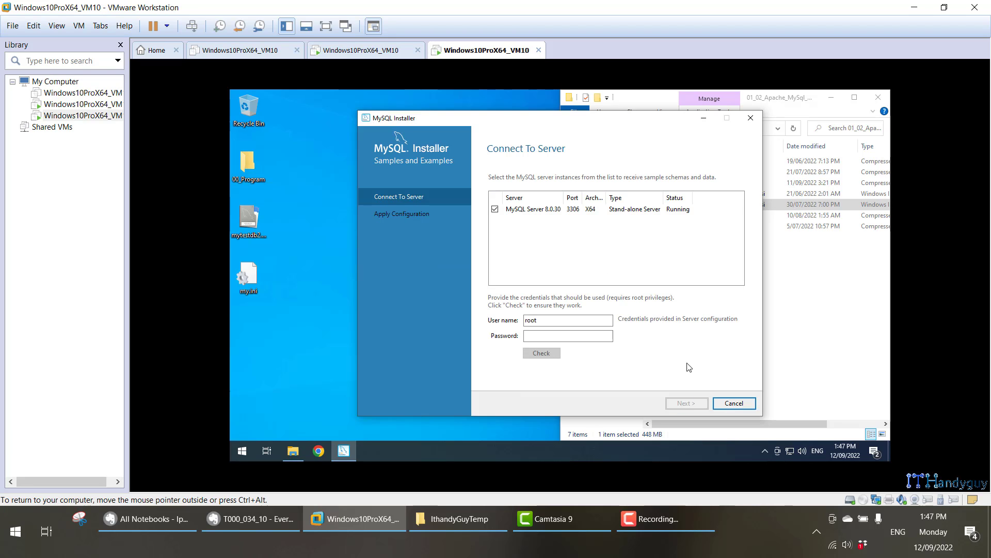
{"action": "left_click", "coordinate": [581, 336]}
{"action": "type", "text": "r"}
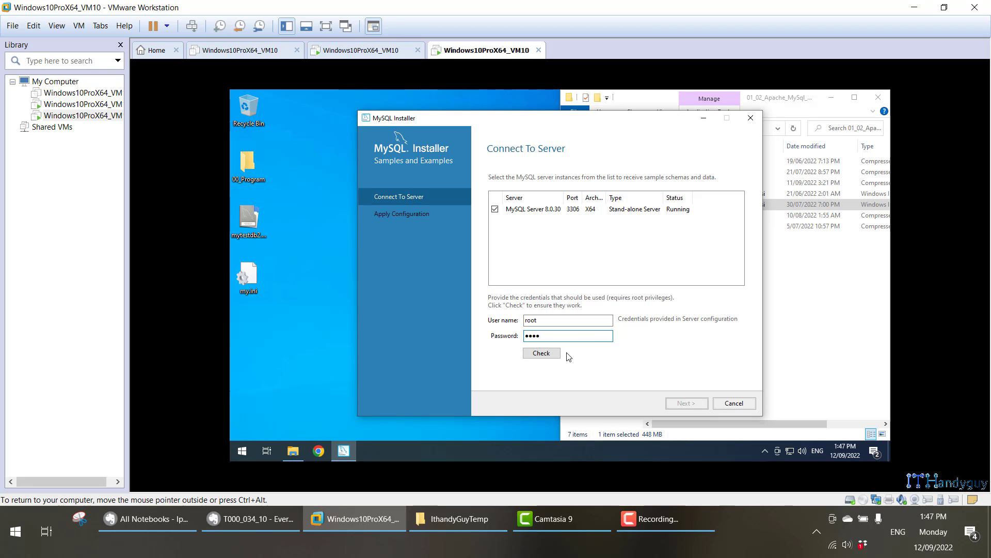
{"action": "left_click", "coordinate": [548, 355]}
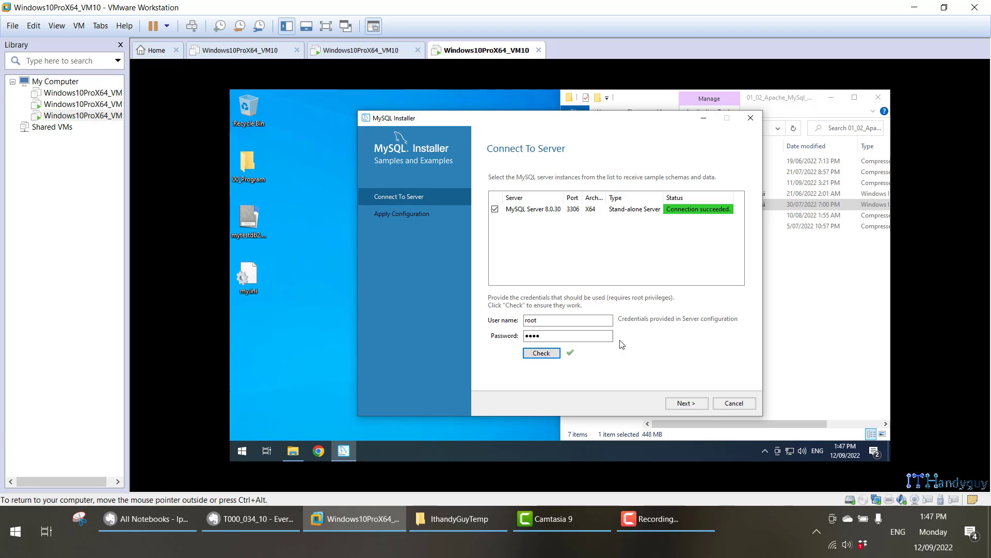
{"action": "left_click", "coordinate": [687, 404]}
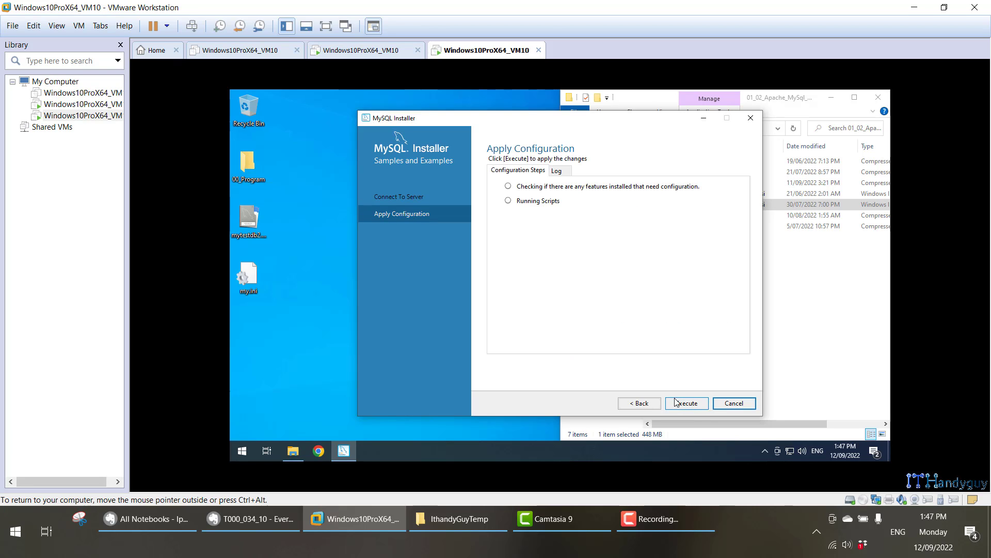
{"action": "left_click", "coordinate": [675, 403]}
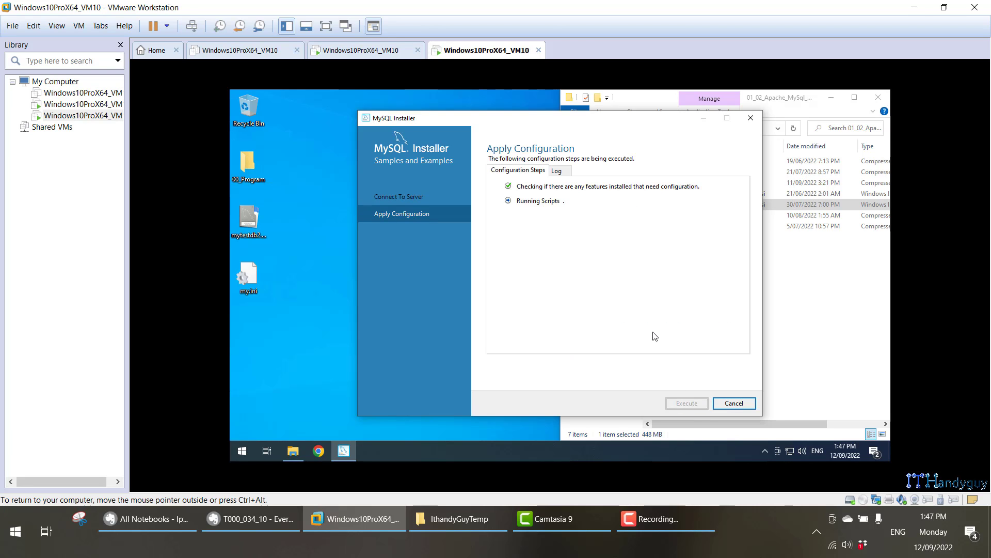
{"action": "left_click", "coordinate": [250, 518]}
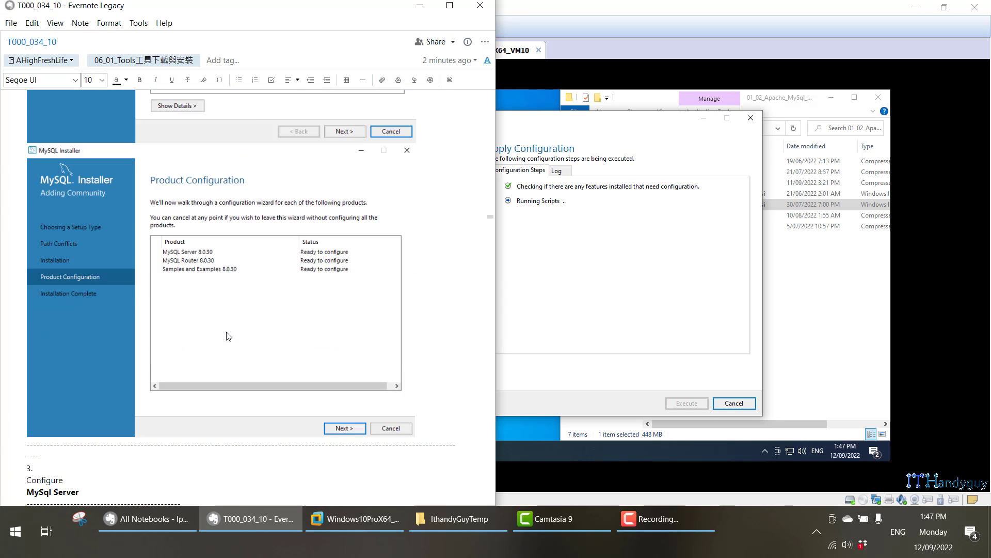
{"action": "scroll", "coordinate": [228, 337], "scroll_direction": "down", "scroll_amount": 15}
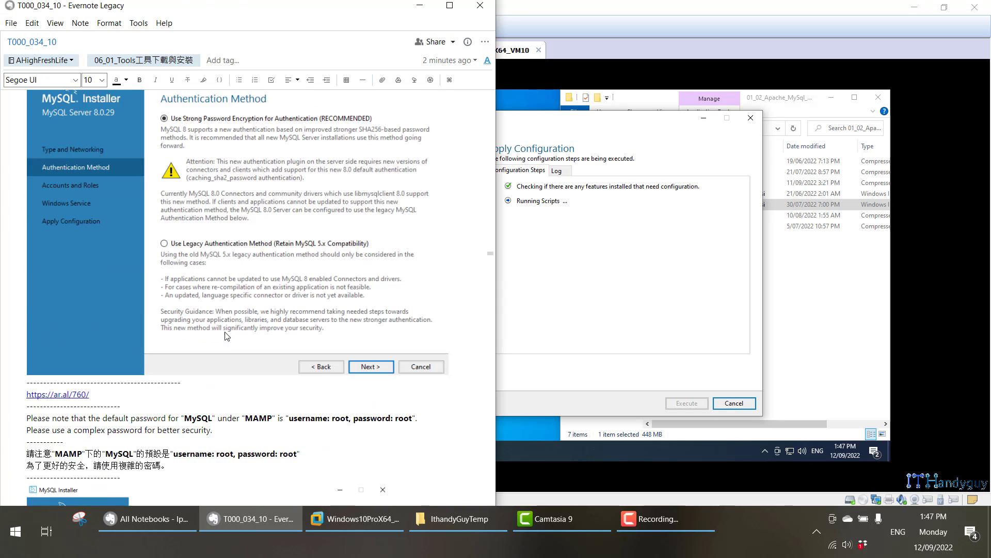
{"action": "scroll", "coordinate": [226, 336], "scroll_direction": "down", "scroll_amount": 15}
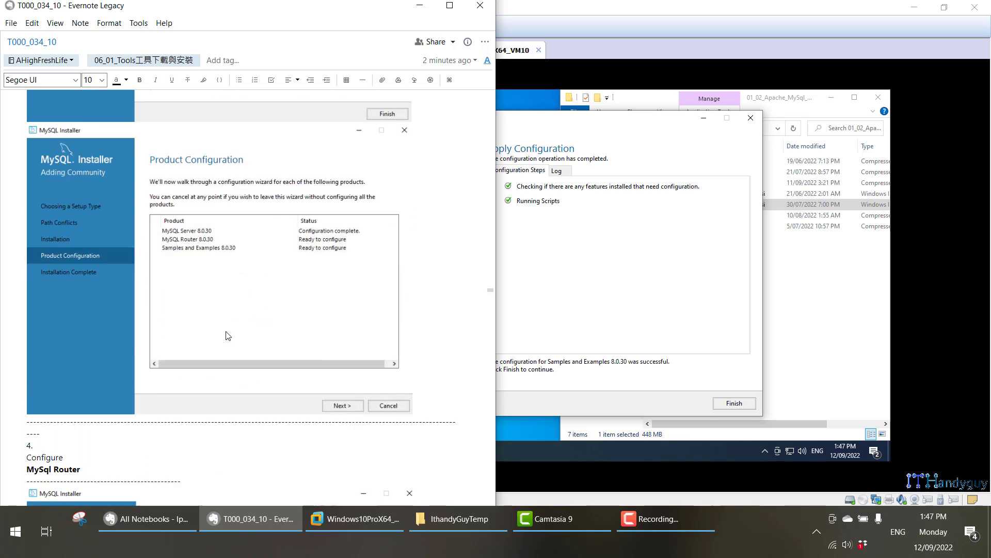
{"action": "scroll", "coordinate": [228, 336], "scroll_direction": "down", "scroll_amount": 15}
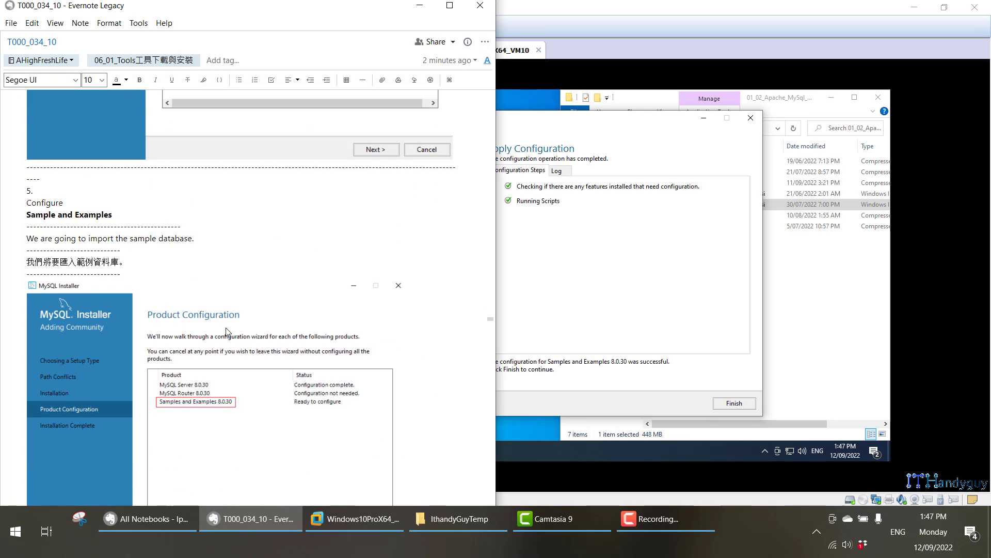
{"action": "scroll", "coordinate": [226, 331], "scroll_direction": "down", "scroll_amount": 15}
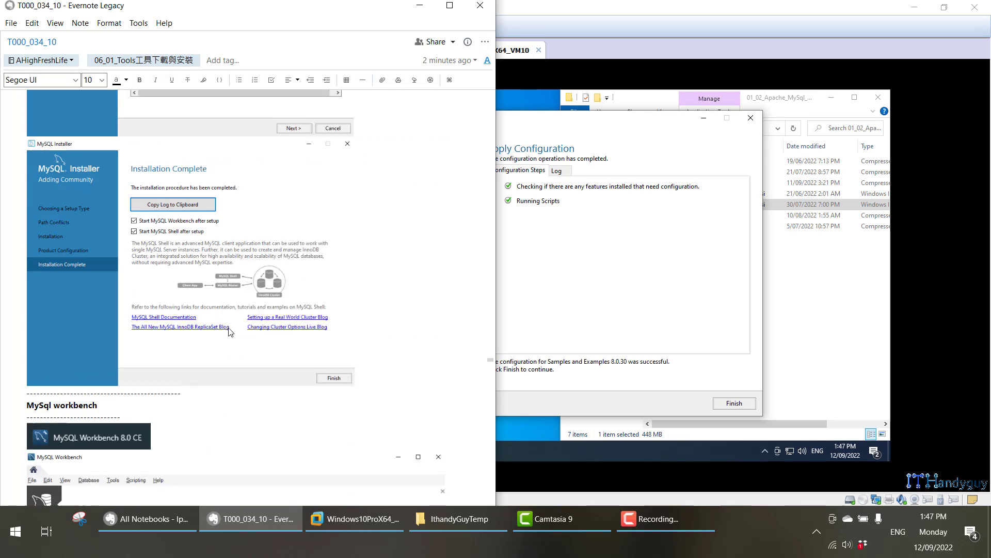
{"action": "scroll", "coordinate": [230, 332], "scroll_direction": "down", "scroll_amount": 10}
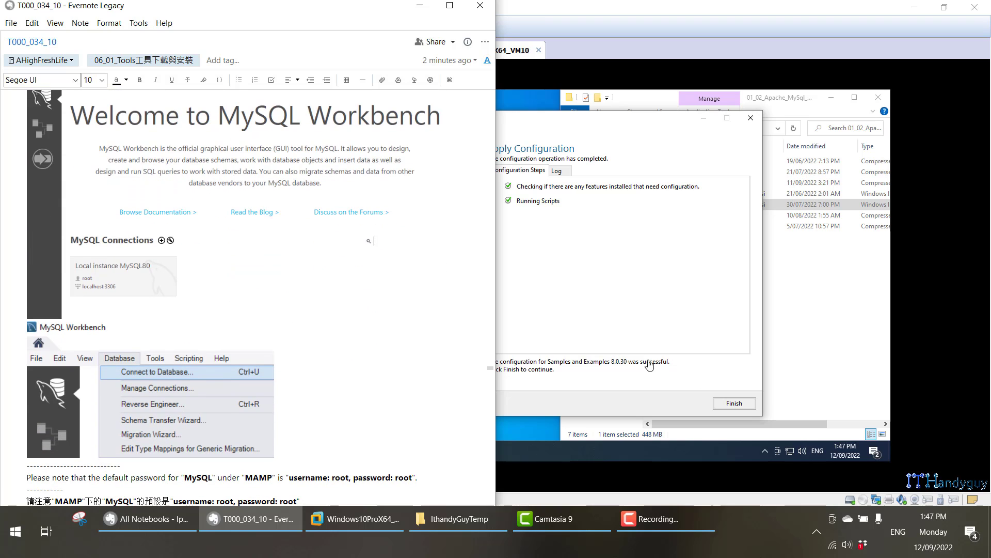
Finish the sample configuration and close MySQL Installer at the installation complete page.
{"action": "left_click", "coordinate": [743, 403]}
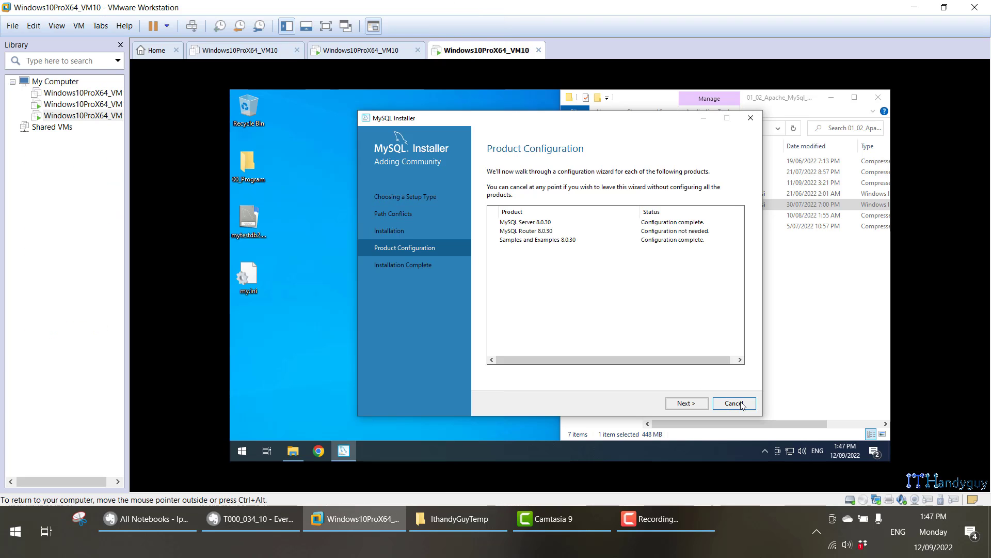
{"action": "left_click", "coordinate": [687, 403]}
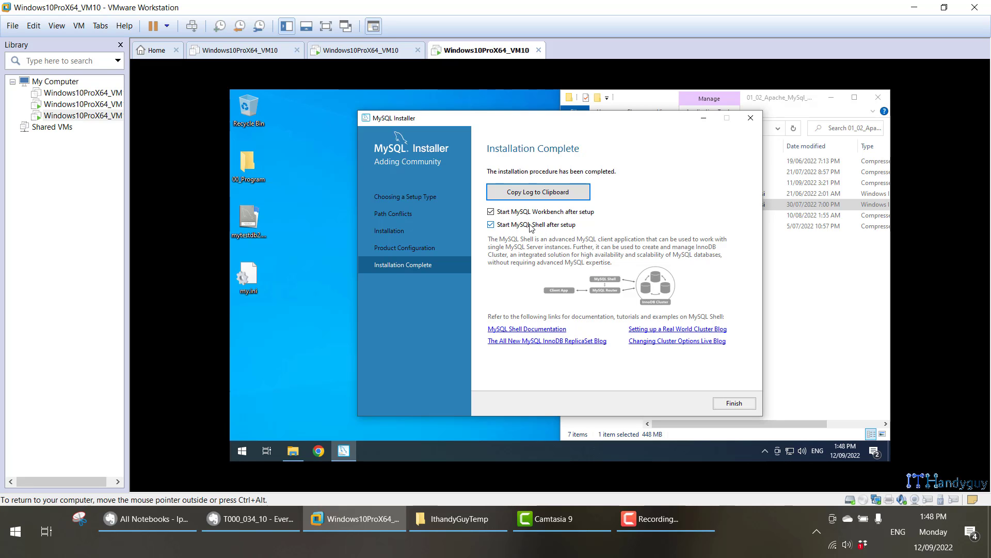
{"action": "left_click", "coordinate": [734, 403]}
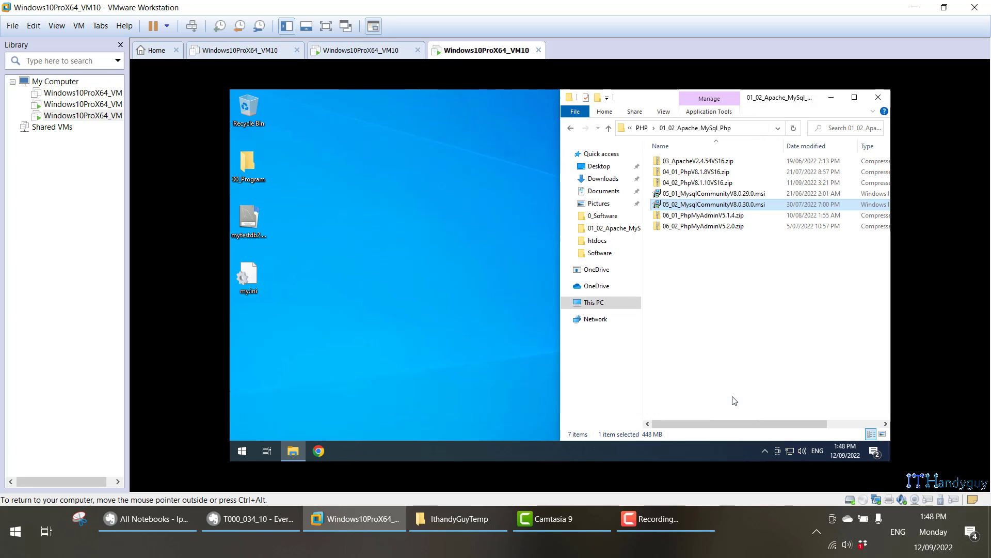
After checking the reference notes, close the launched MySQL Workbench and MySQL Shell windows.
{"action": "left_click", "coordinate": [251, 519]}
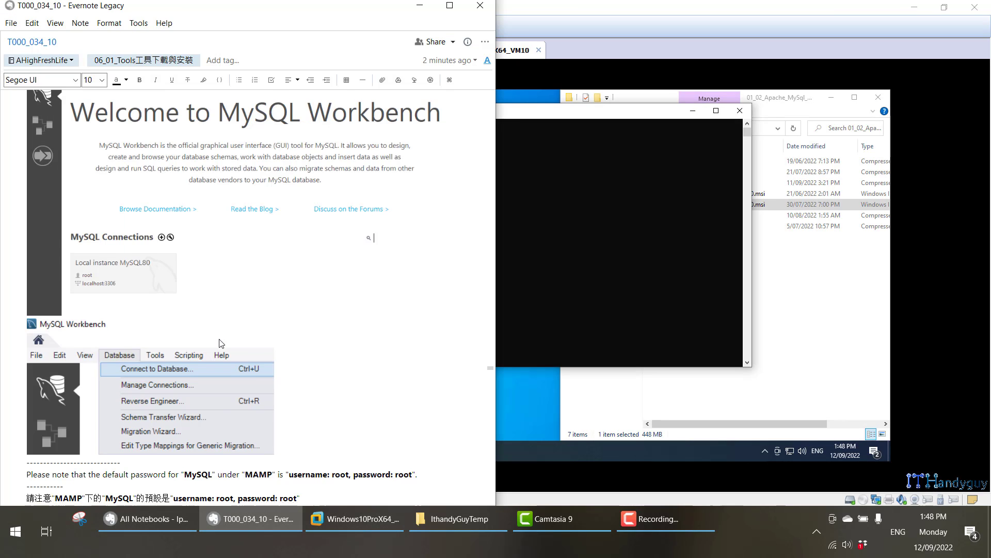
{"action": "scroll", "coordinate": [220, 339], "scroll_direction": "down", "scroll_amount": 12}
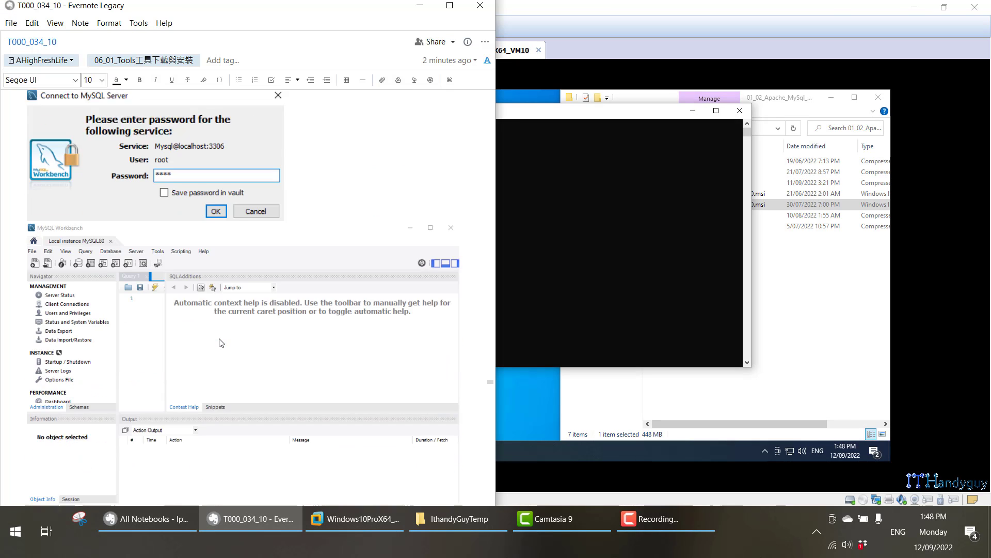
{"action": "scroll", "coordinate": [219, 339], "scroll_direction": "down", "scroll_amount": 10}
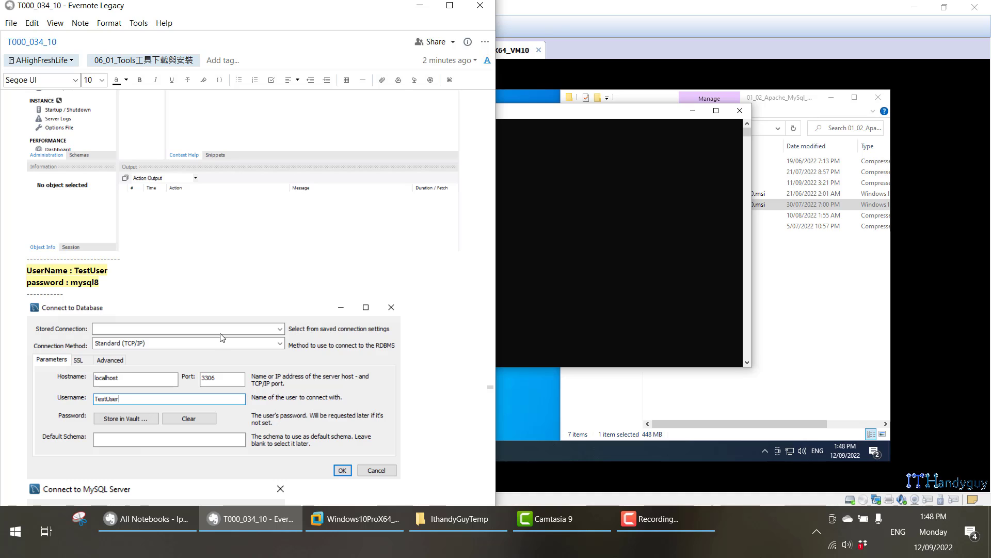
{"action": "left_click", "coordinate": [552, 116]}
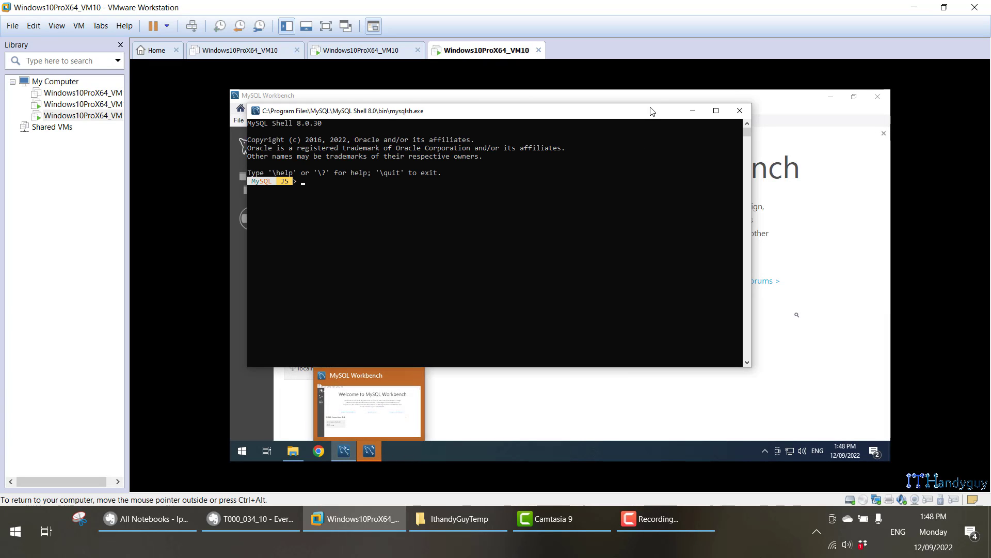
{"action": "left_click", "coordinate": [369, 450]}
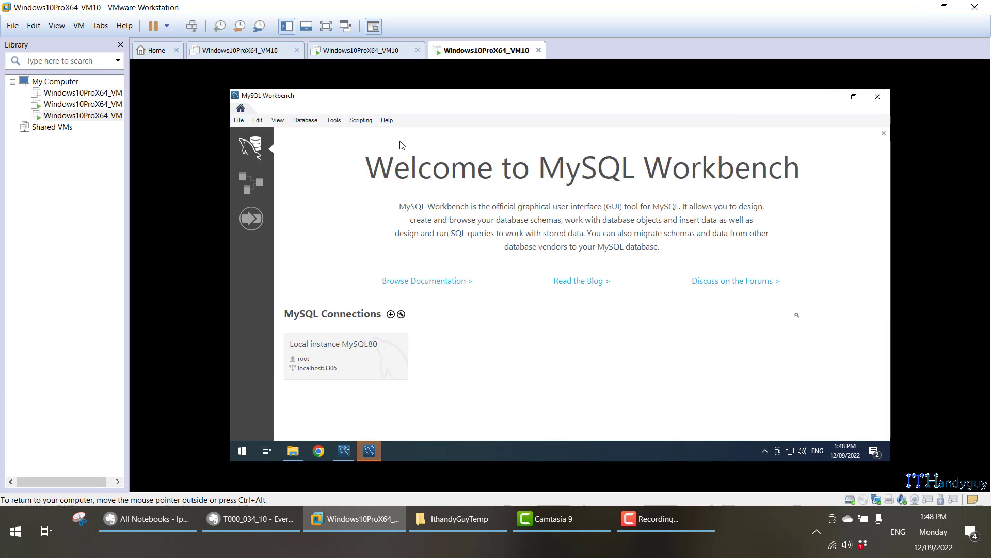
{"action": "left_click", "coordinate": [877, 96]}
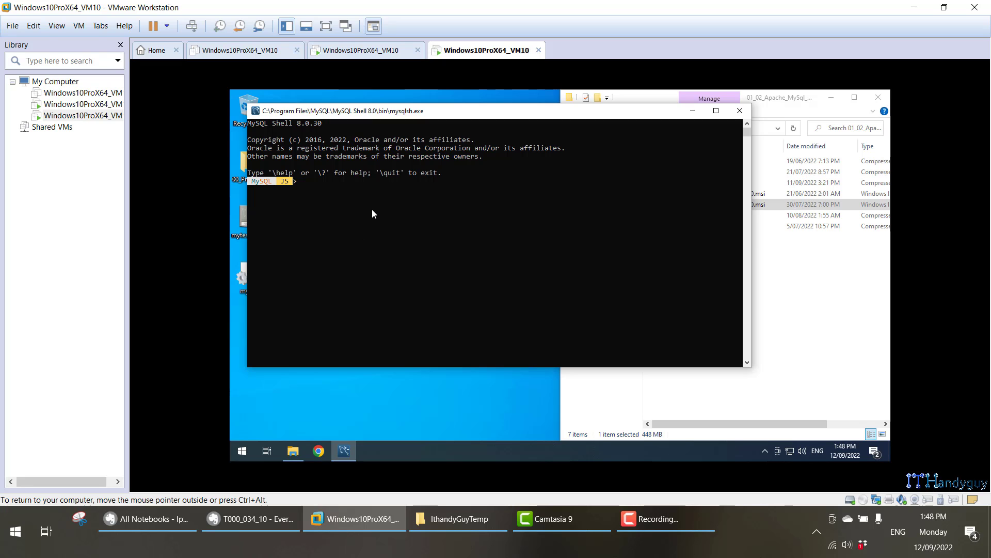
{"action": "left_click", "coordinate": [737, 112]}
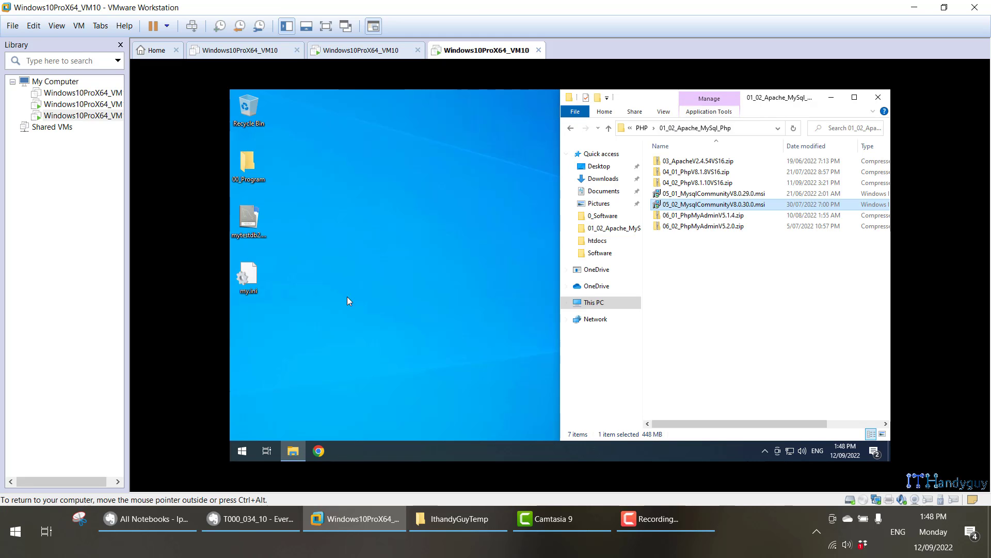
Log into the MySQL 8.0 Command Line Client as root and run 'show databases;' to list nine databases.
{"action": "left_click", "coordinate": [242, 451]}
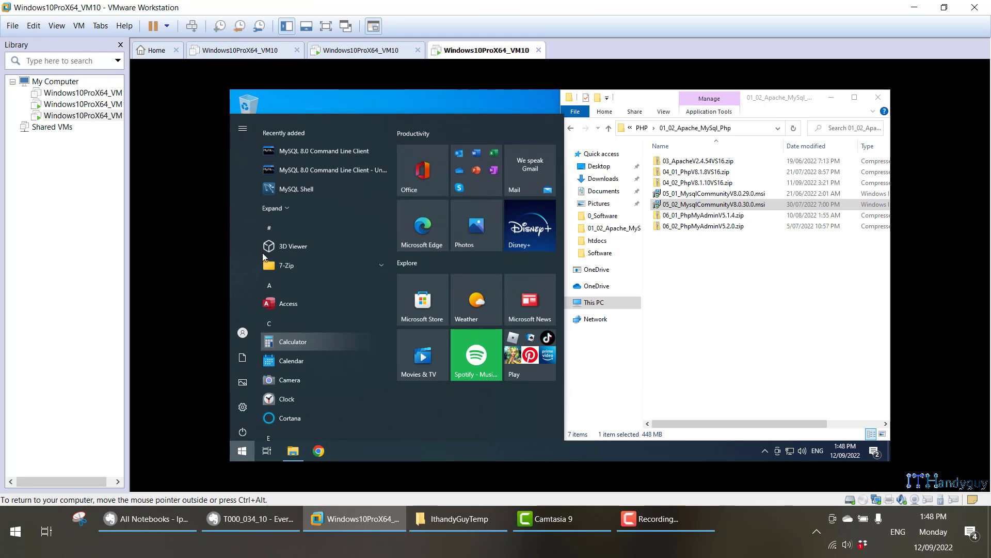
{"action": "left_click", "coordinate": [311, 146]}
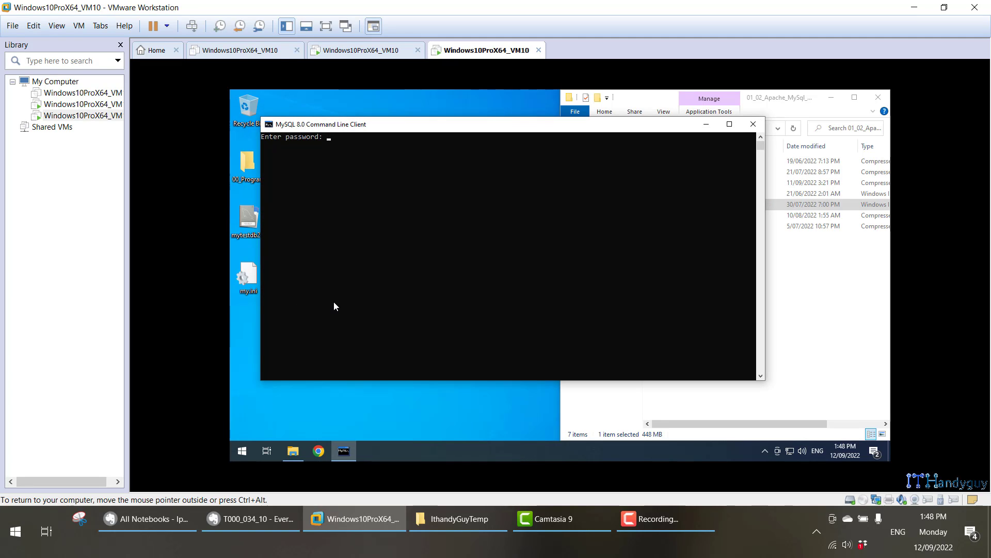
{"action": "type", "text": "root"}
{"action": "key", "text": "Return"}
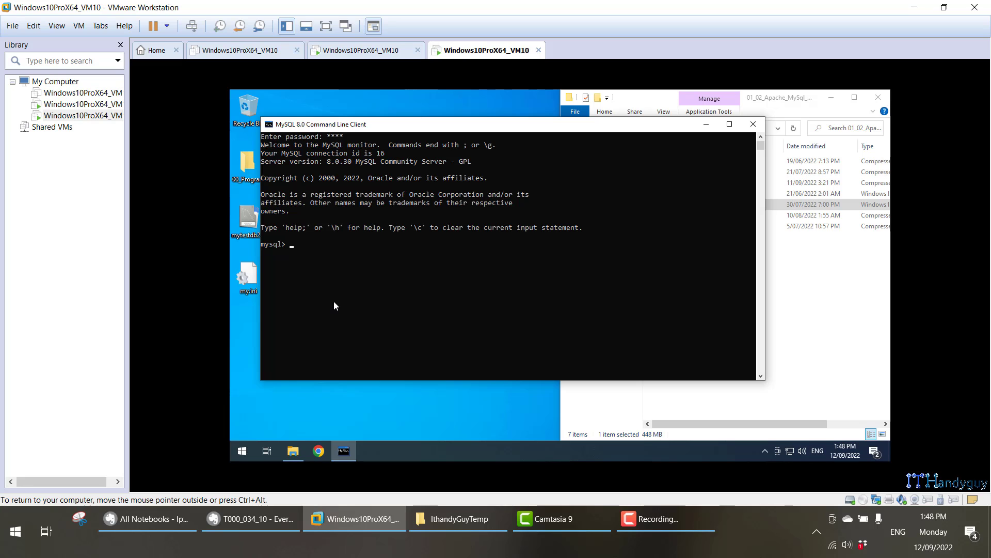
{"action": "type", "text": "show databases;"}
{"action": "key", "text": "Return"}
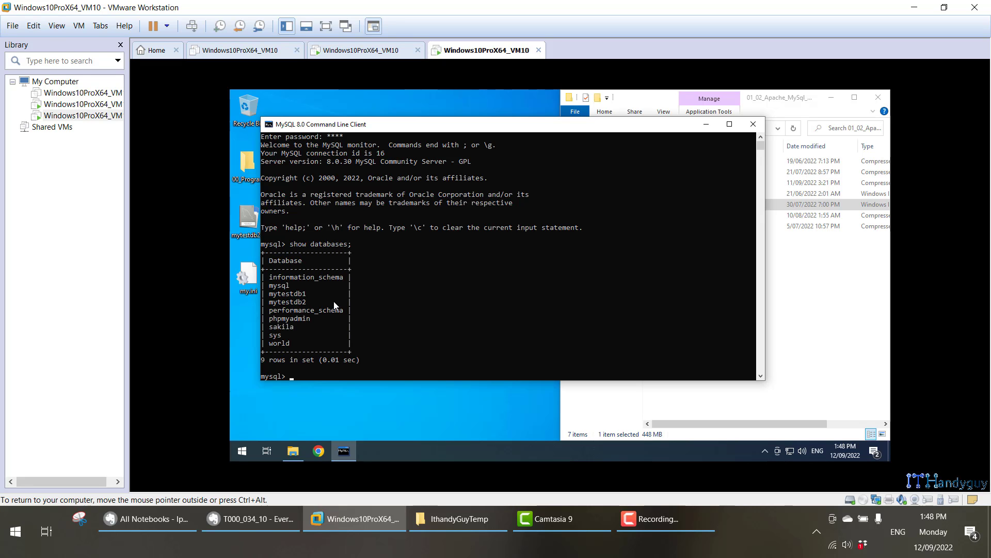
{"action": "left_click_drag", "start_coordinate": [331, 336], "coordinate": [309, 253]}
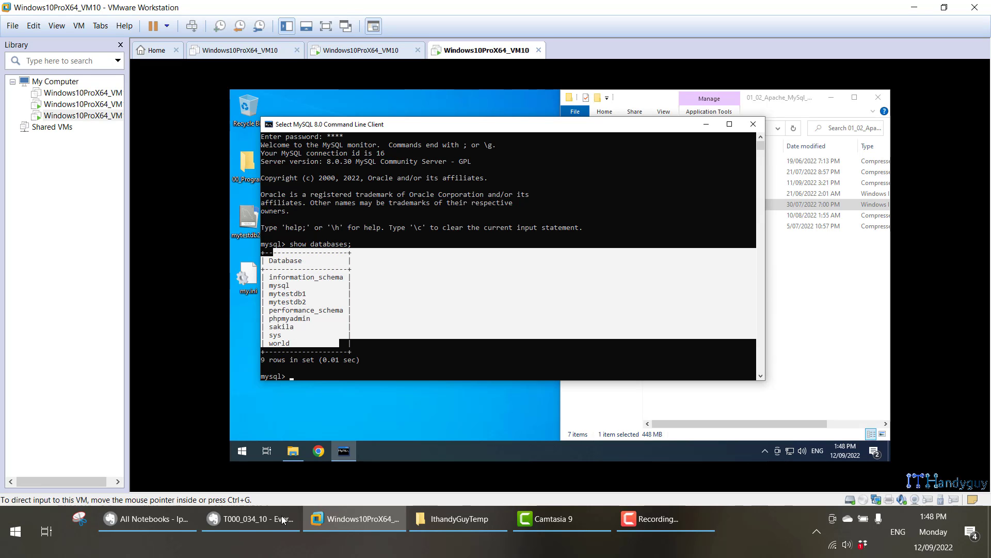
Launch MySQL Workbench from the Start menu's expanded app list.
{"action": "left_click", "coordinate": [249, 454]}
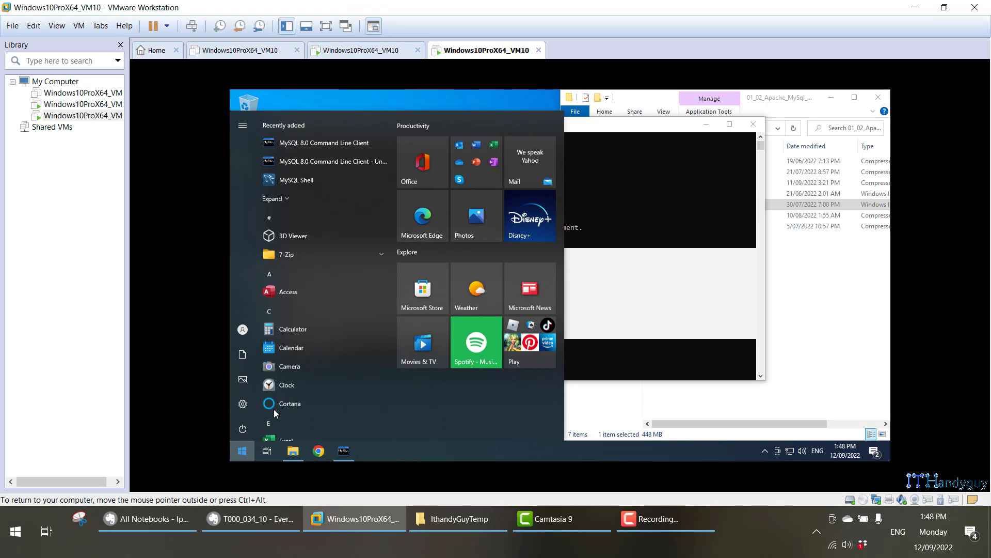
{"action": "left_click", "coordinate": [296, 200]}
{"action": "left_click", "coordinate": [311, 203]}
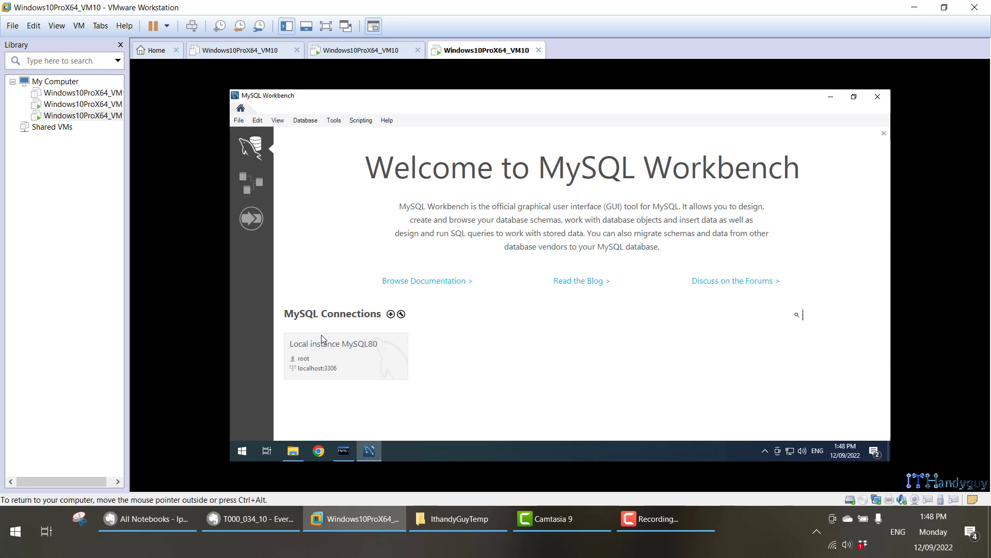
Open root sessions for Local instance MySQL80 and for 127.0.0.1:3306 via Connect to Database.
{"action": "left_click", "coordinate": [322, 341]}
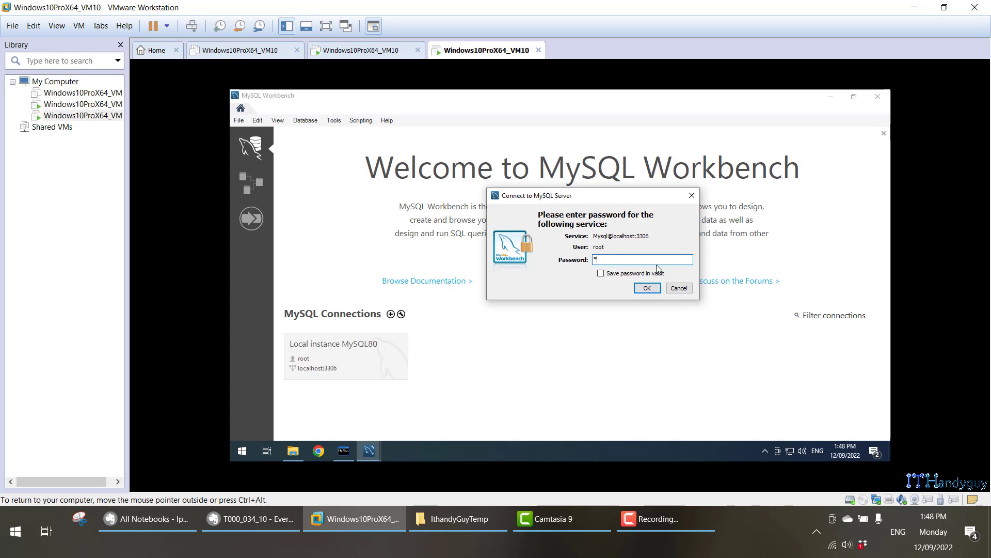
{"action": "key", "text": "Return"}
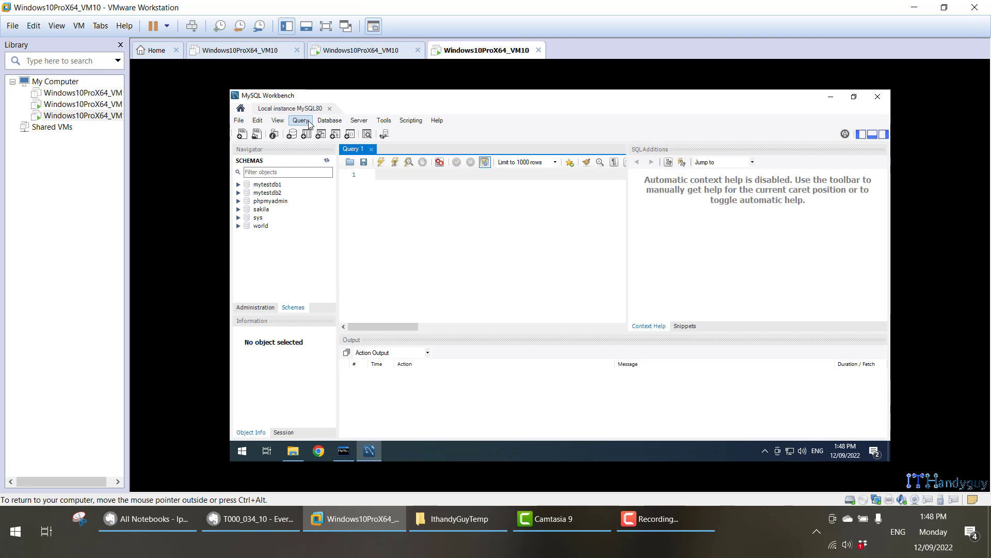
{"action": "left_click", "coordinate": [339, 126]}
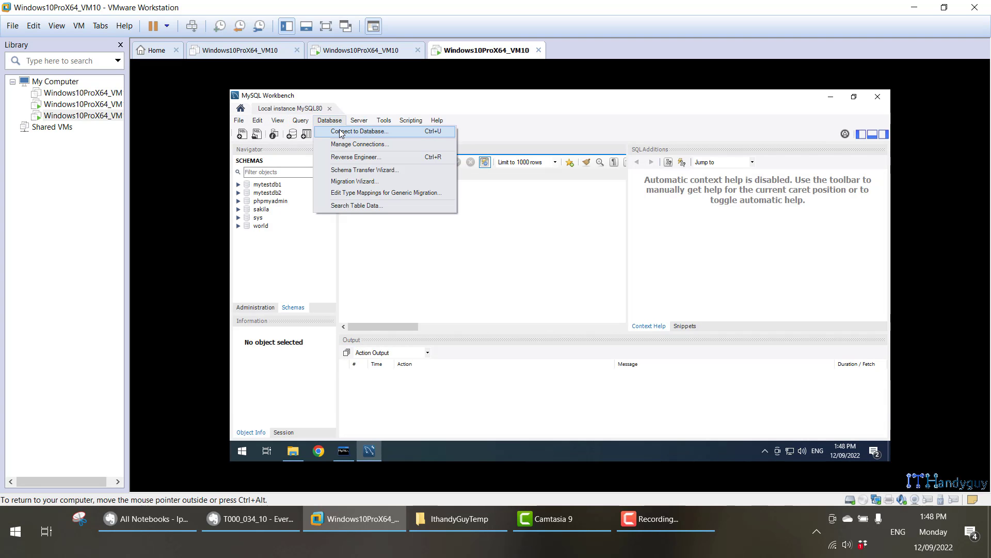
{"action": "left_click", "coordinate": [336, 132]}
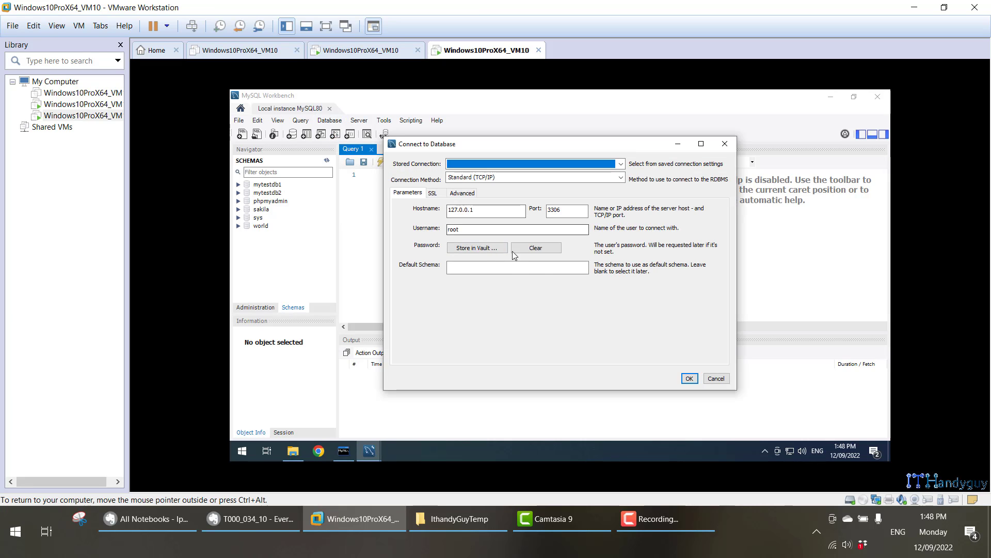
{"action": "left_click", "coordinate": [692, 379]}
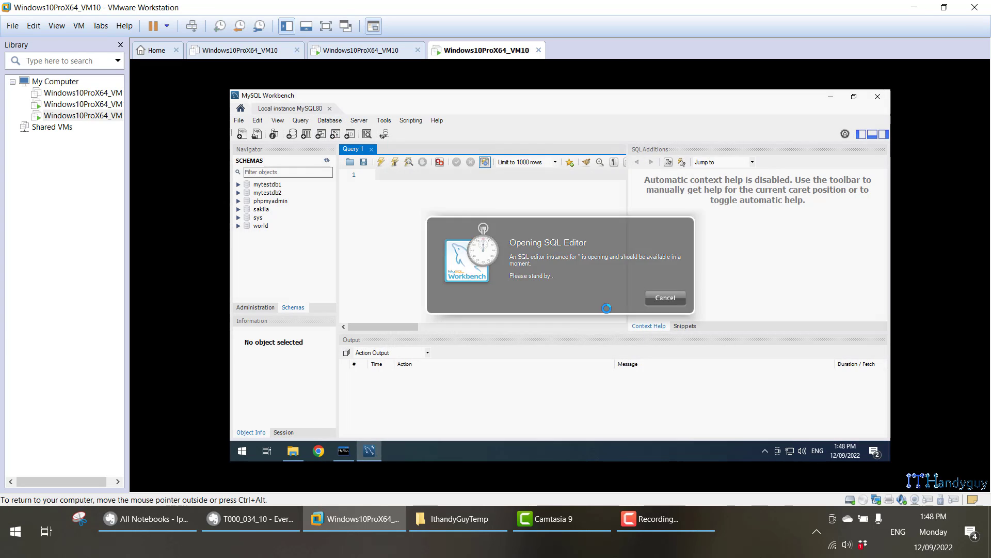
{"action": "type", "text": "•••••"}
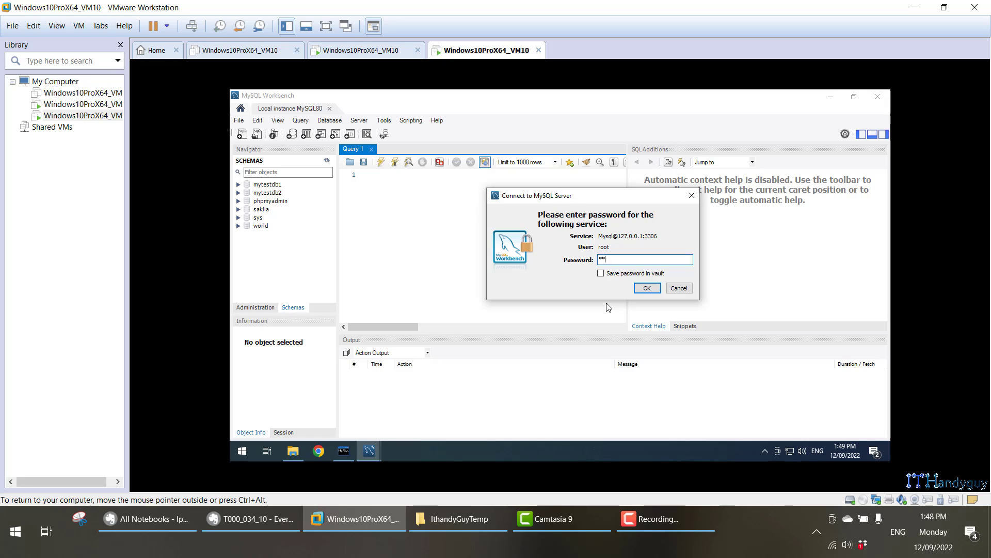
{"action": "key", "text": "Return"}
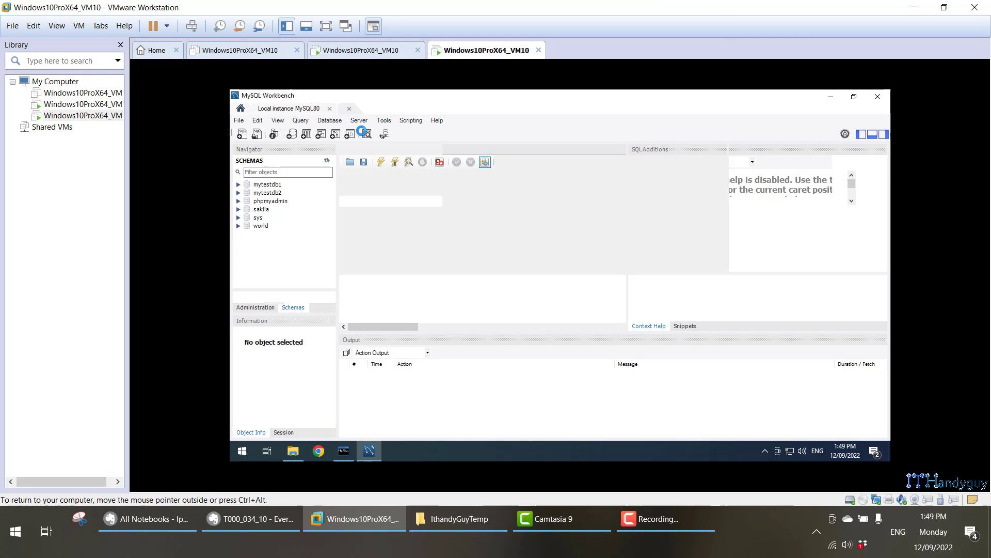
Start another Connect to Database dialog and bring up the Evernote connection notes.
{"action": "left_click", "coordinate": [330, 123]}
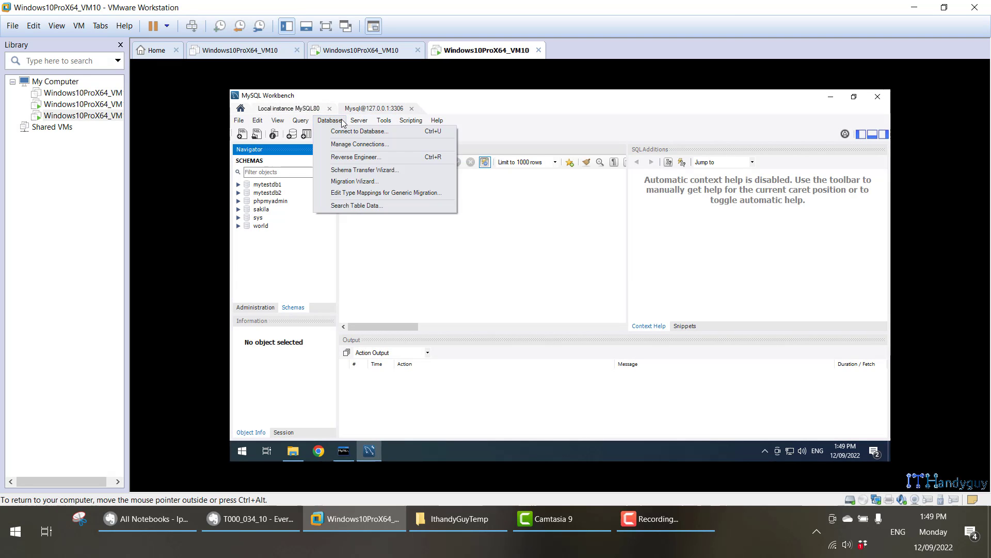
{"action": "left_click", "coordinate": [333, 126]}
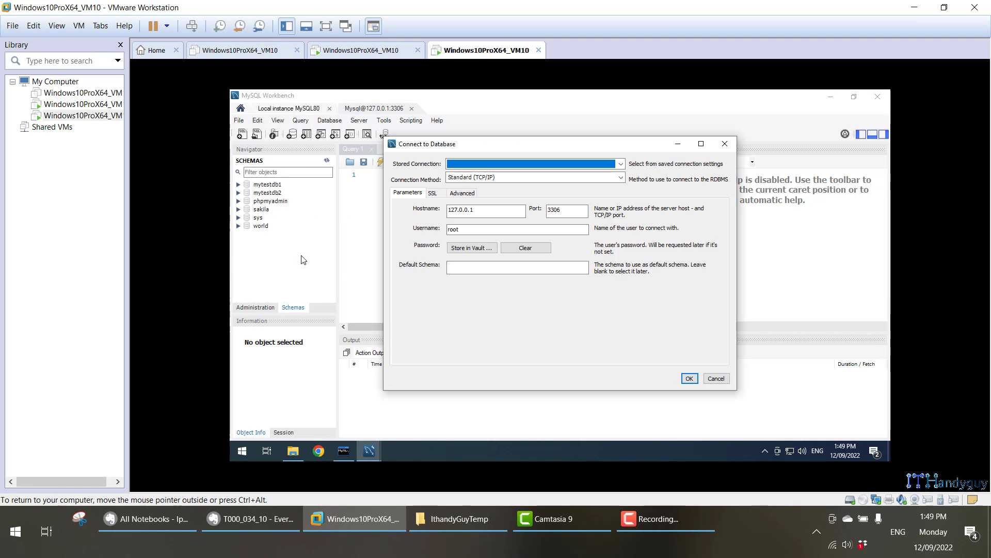
{"action": "left_click", "coordinate": [252, 519]}
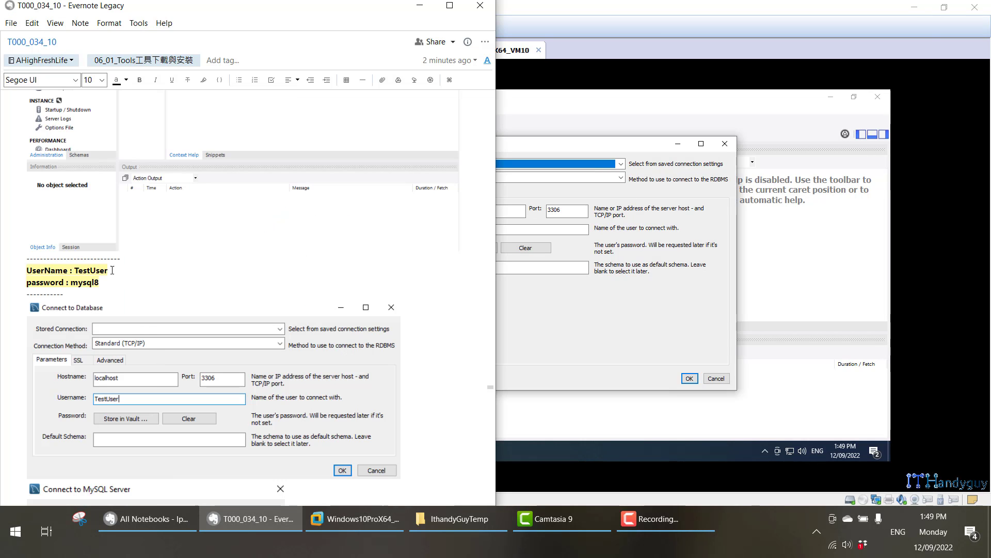
Connect Workbench to 127.0.0.1:3306 as TestUser, pasting the password from the notes.
{"action": "left_click", "coordinate": [97, 272]}
{"action": "left_click", "coordinate": [533, 227]}
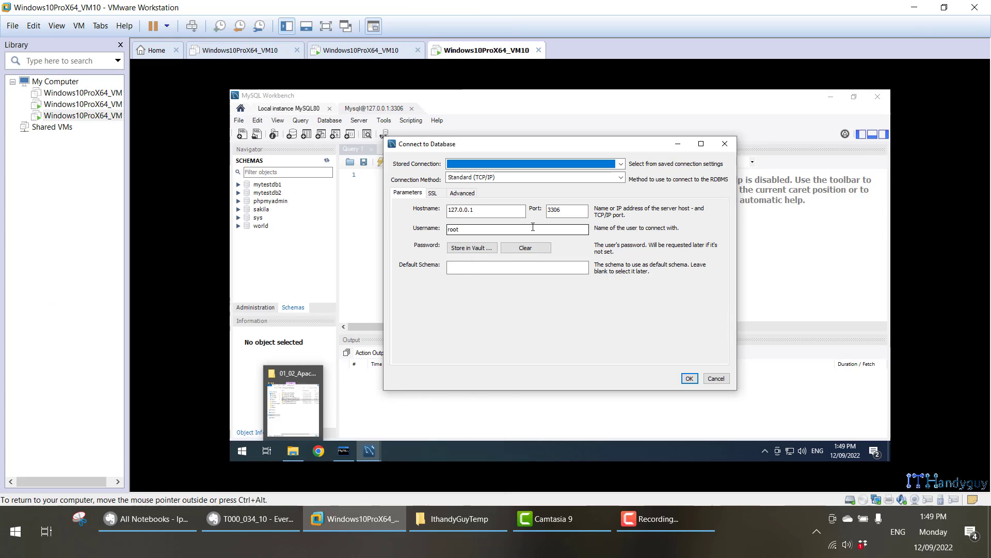
{"action": "left_click", "coordinate": [690, 380]}
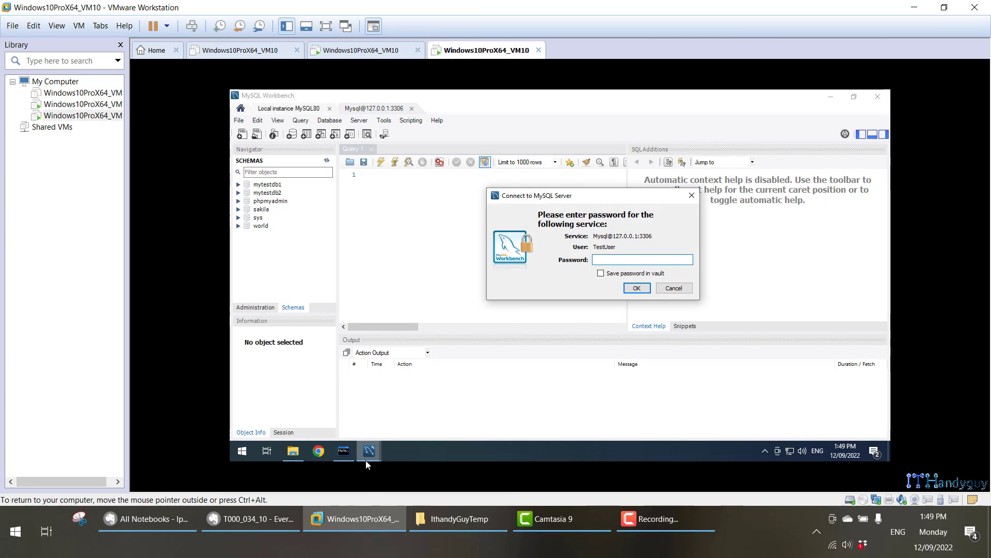
{"action": "left_click", "coordinate": [444, 519]}
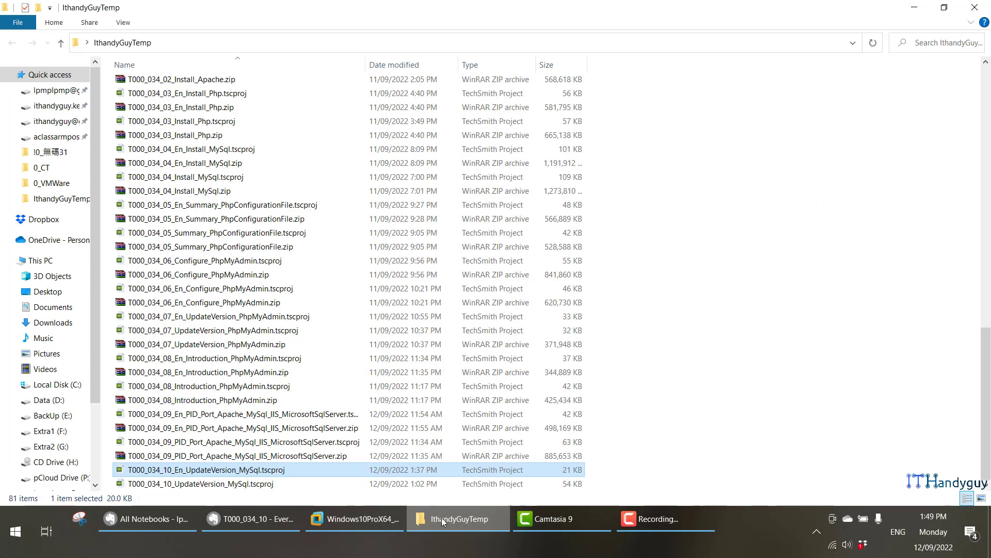
{"action": "left_click", "coordinate": [279, 516]}
{"action": "left_click", "coordinate": [971, 8]}
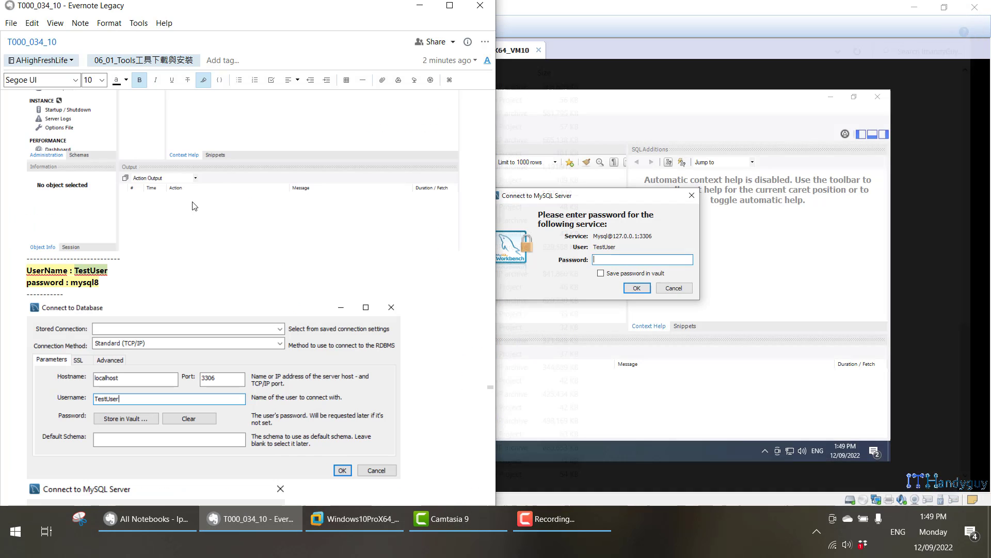
{"action": "left_click", "coordinate": [644, 261]}
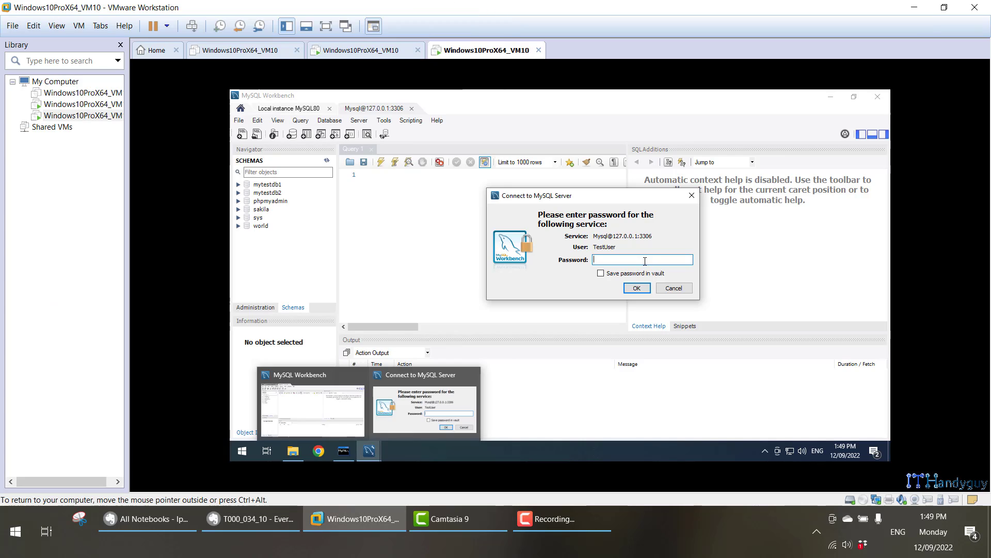
{"action": "key", "text": "ctrl+v"}
{"action": "left_click", "coordinate": [642, 290]}
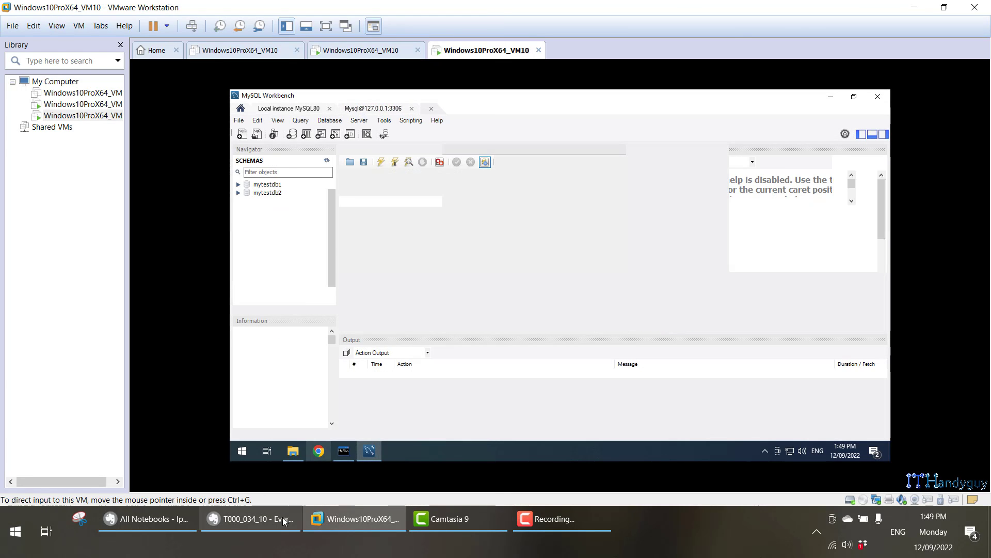
Open another 127.0.0.1:3306 connection with username TestUser2, copied from the notes, and its password.
{"action": "left_click", "coordinate": [251, 519]}
{"action": "scroll", "coordinate": [238, 288], "scroll_direction": "down", "scroll_amount": 5}
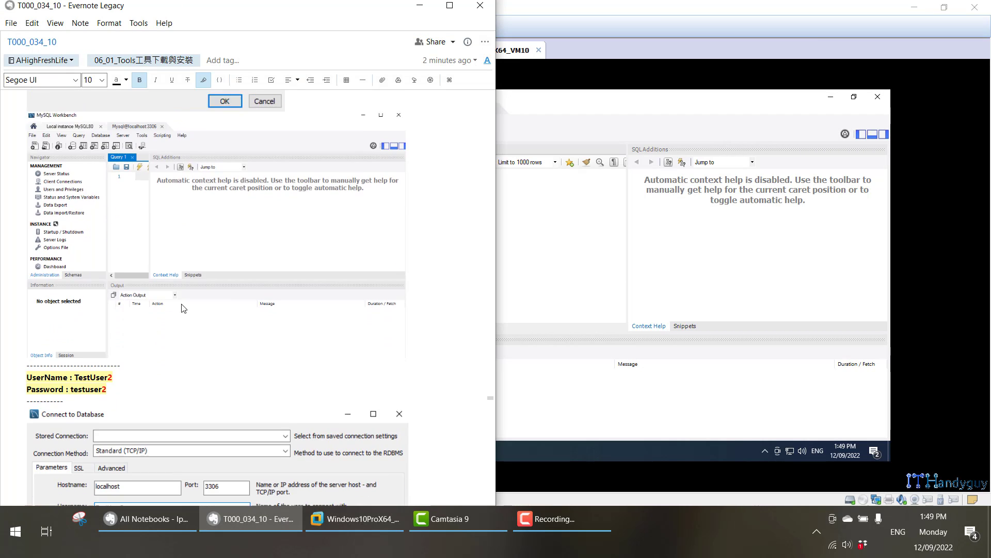
{"action": "triple_click", "coordinate": [100, 367]}
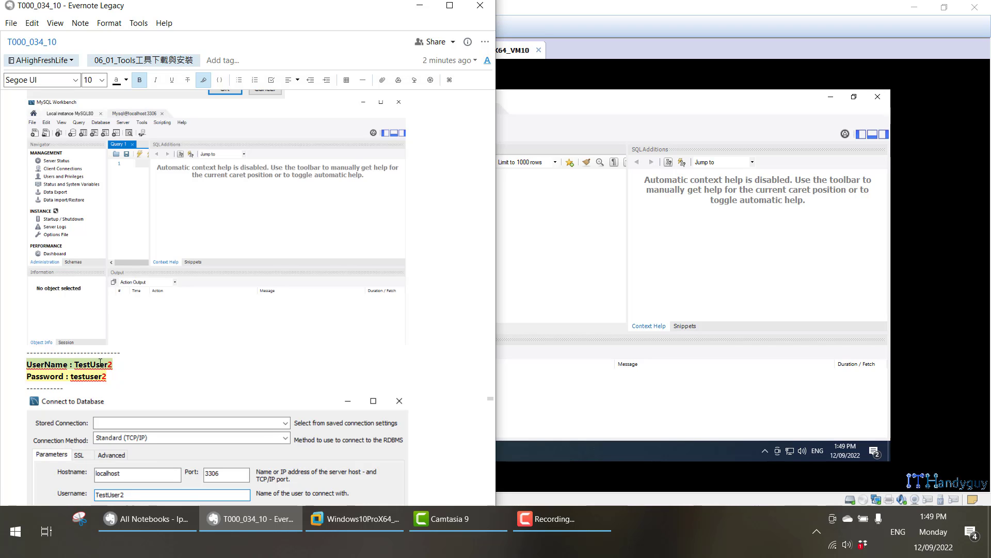
{"action": "double_click", "coordinate": [100, 363]}
{"action": "key", "text": "ctrl+c"}
{"action": "left_click", "coordinate": [619, 98]}
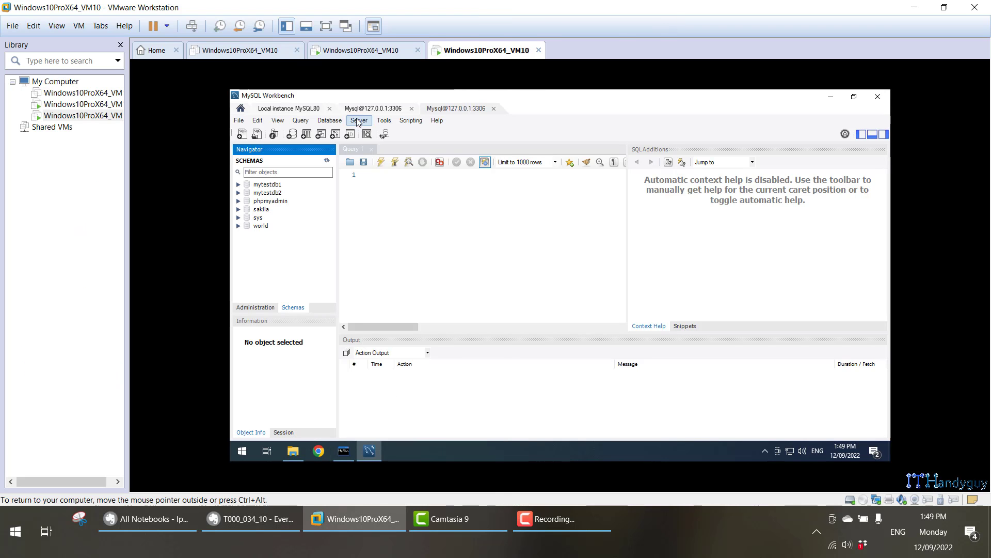
{"action": "left_click", "coordinate": [240, 120]}
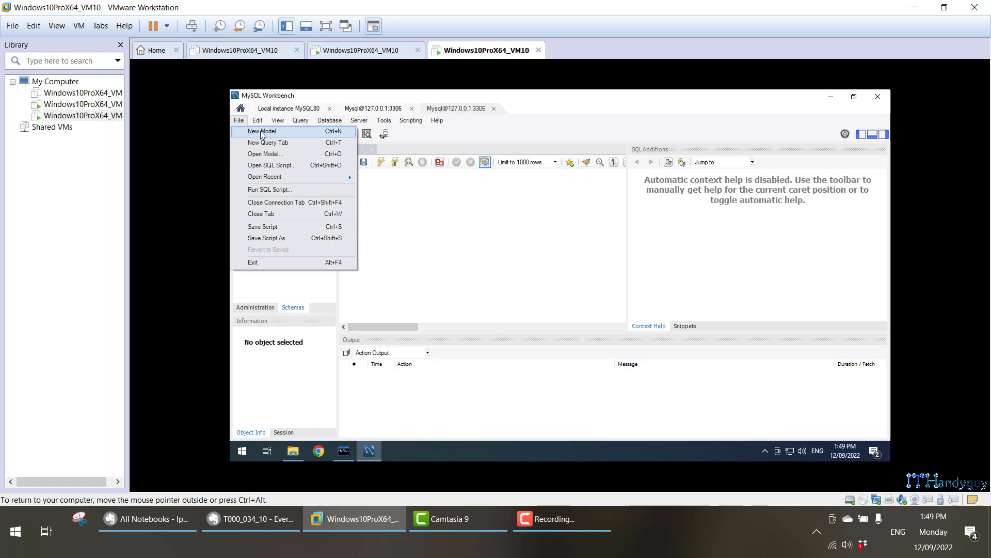
{"action": "left_click", "coordinate": [343, 135]}
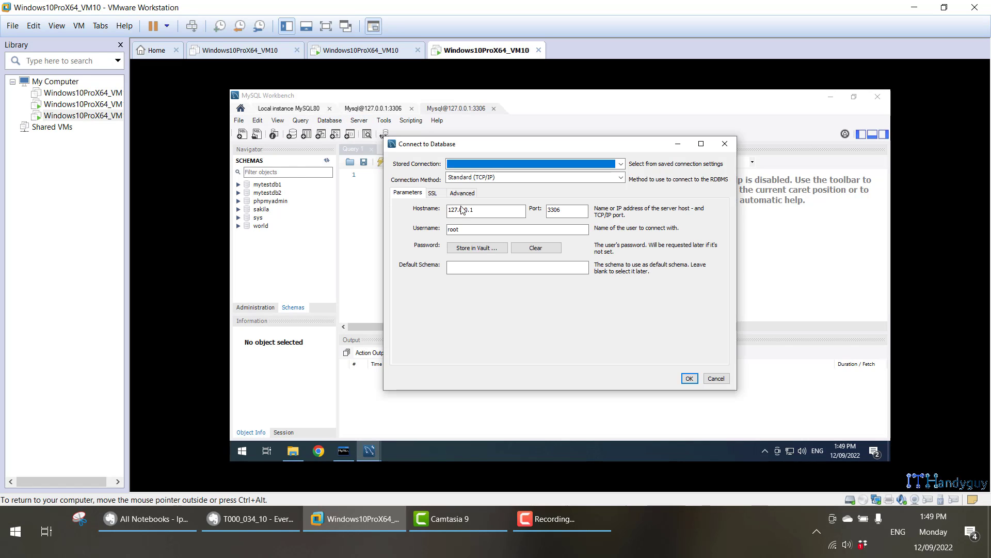
{"action": "double_click", "coordinate": [478, 229]}
{"action": "key", "text": "ctrl+v"}
{"action": "left_click", "coordinate": [690, 379]}
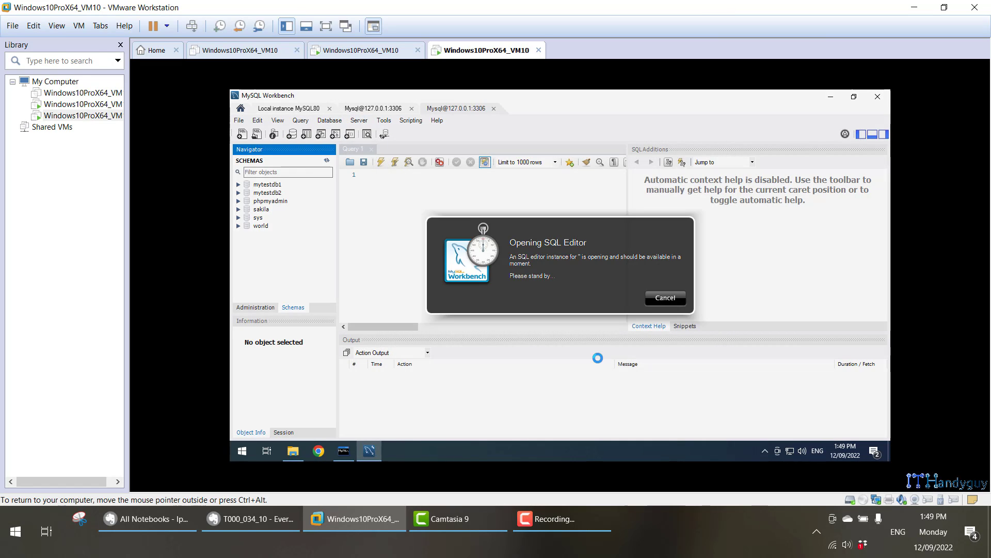
{"action": "left_click", "coordinate": [222, 521]}
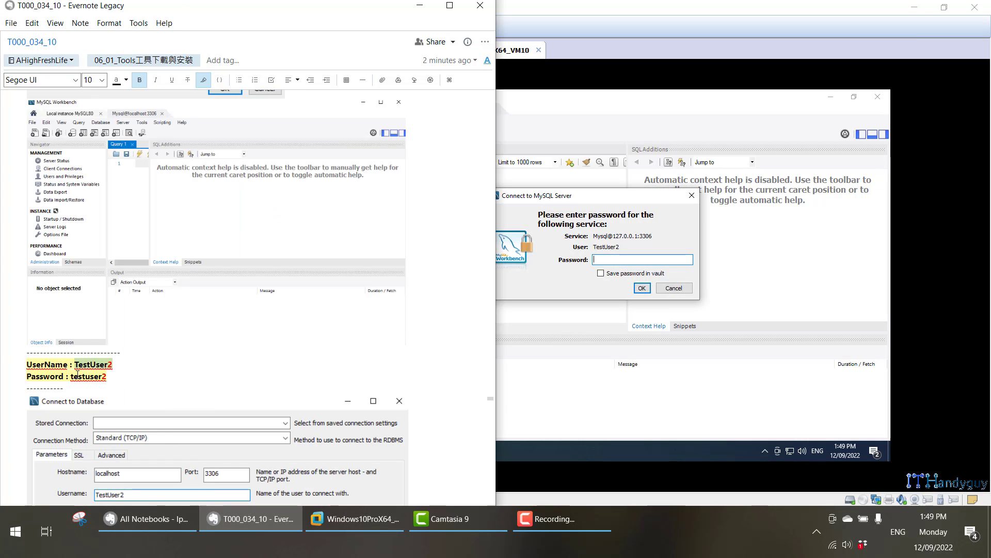
{"action": "left_click", "coordinate": [600, 228]}
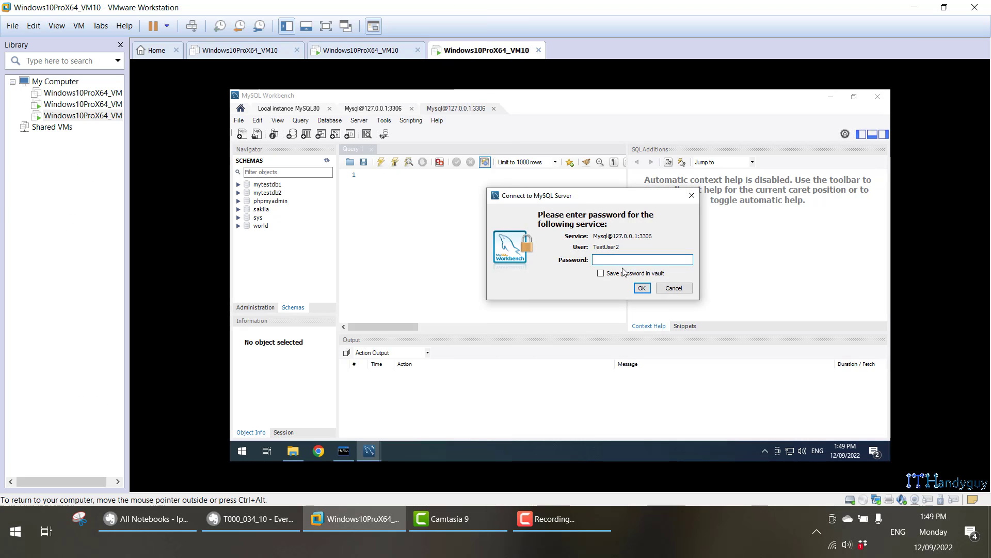
{"action": "left_click", "coordinate": [641, 288]}
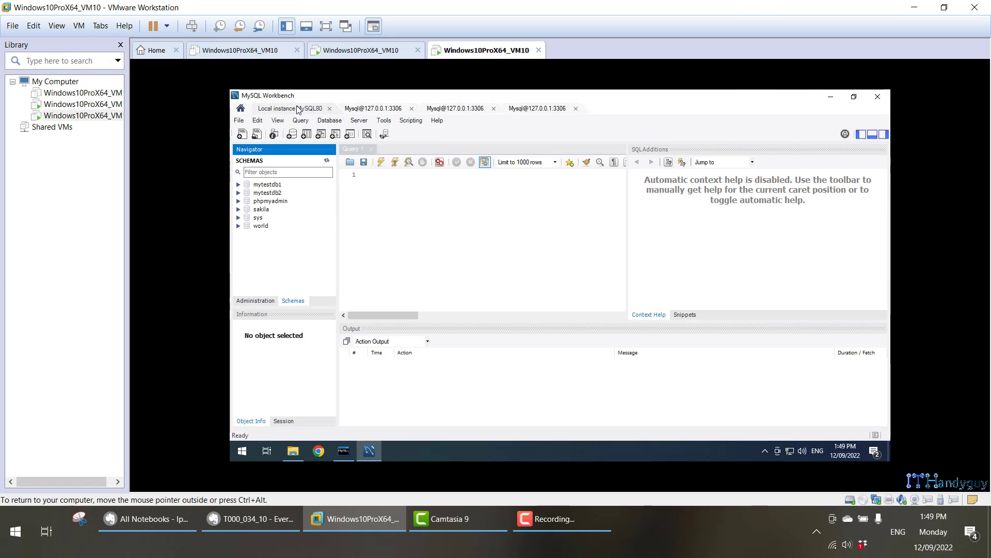
In Administration > Users and Privileges, review each account from TestUser through pma to root.
{"action": "left_click", "coordinate": [260, 301]}
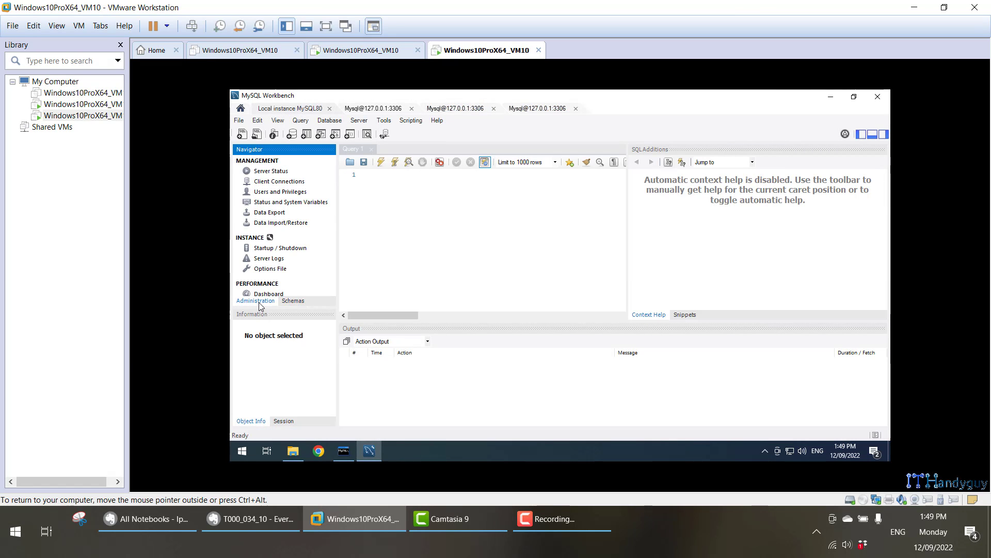
{"action": "left_click", "coordinate": [266, 192]}
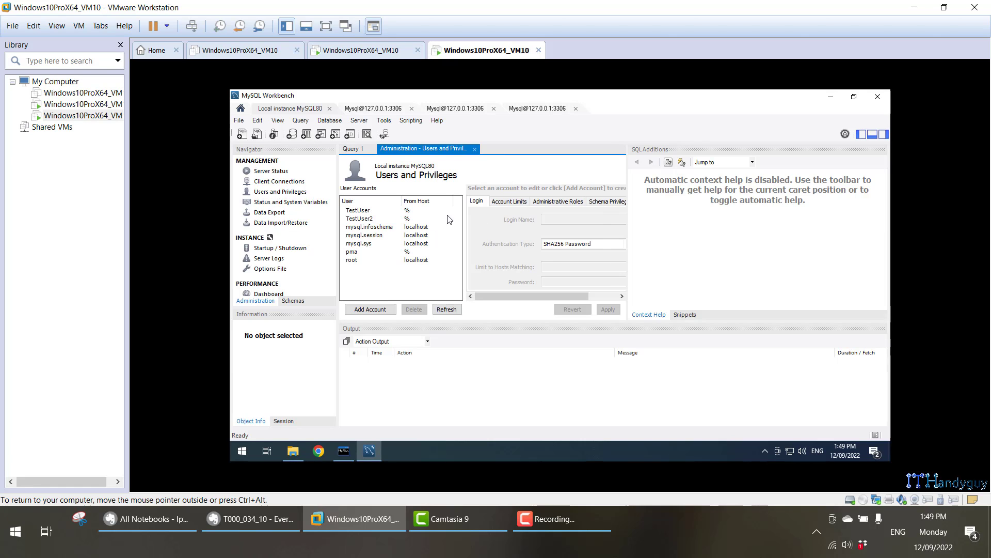
{"action": "left_click", "coordinate": [389, 211]}
{"action": "left_click", "coordinate": [389, 219]}
{"action": "left_click", "coordinate": [388, 227]}
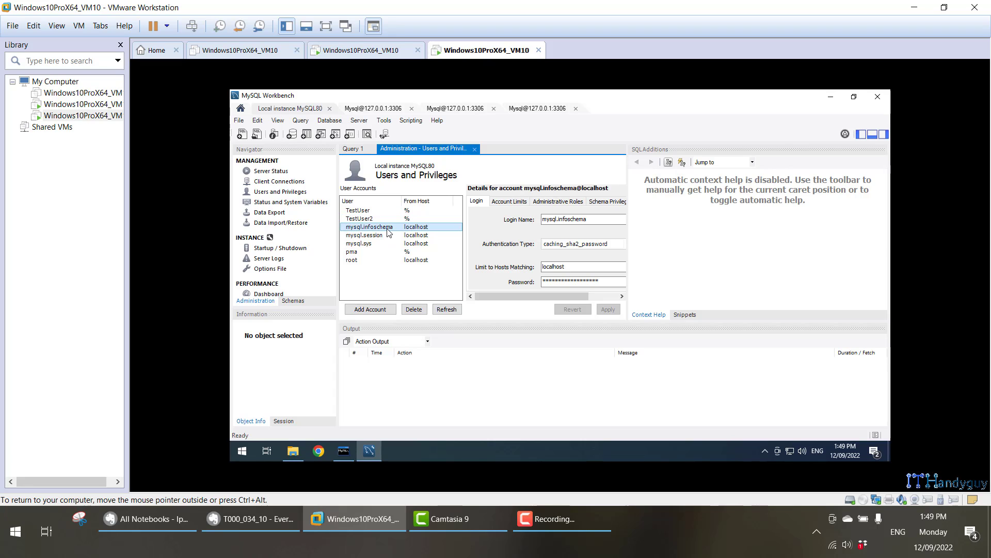
{"action": "left_click", "coordinate": [388, 236]}
{"action": "left_click", "coordinate": [389, 243]}
{"action": "left_click", "coordinate": [384, 252]}
{"action": "left_click", "coordinate": [384, 259]}
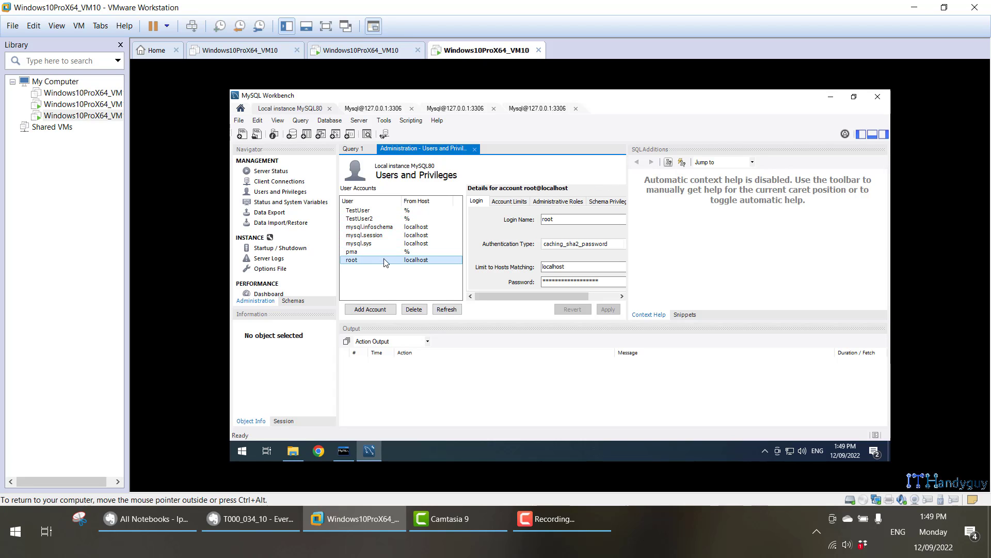
Compare Workbench's schema list, including mytestdb2, against the command-line client's databases such as information_schema and phpmyadmin.
{"action": "left_click", "coordinate": [293, 301]}
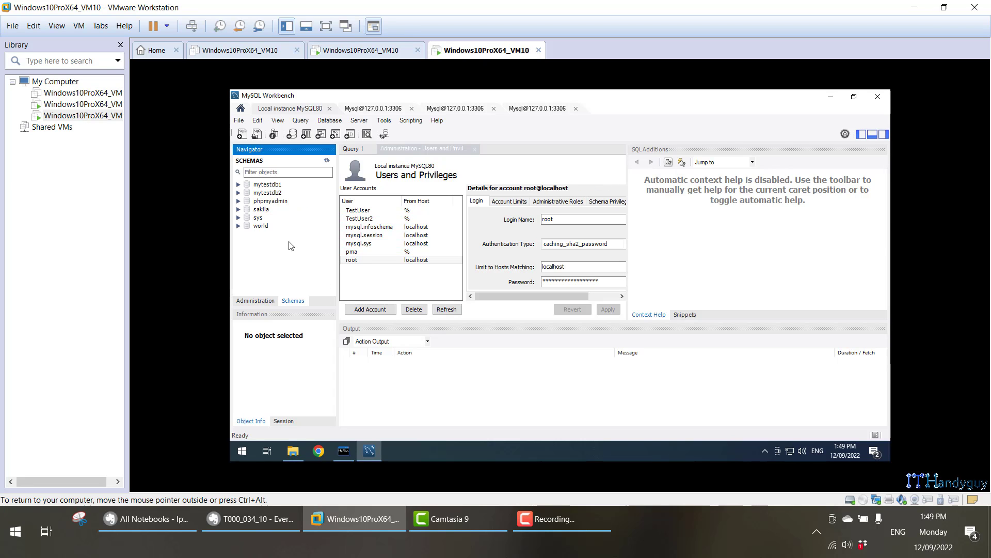
{"action": "left_click", "coordinate": [274, 193]}
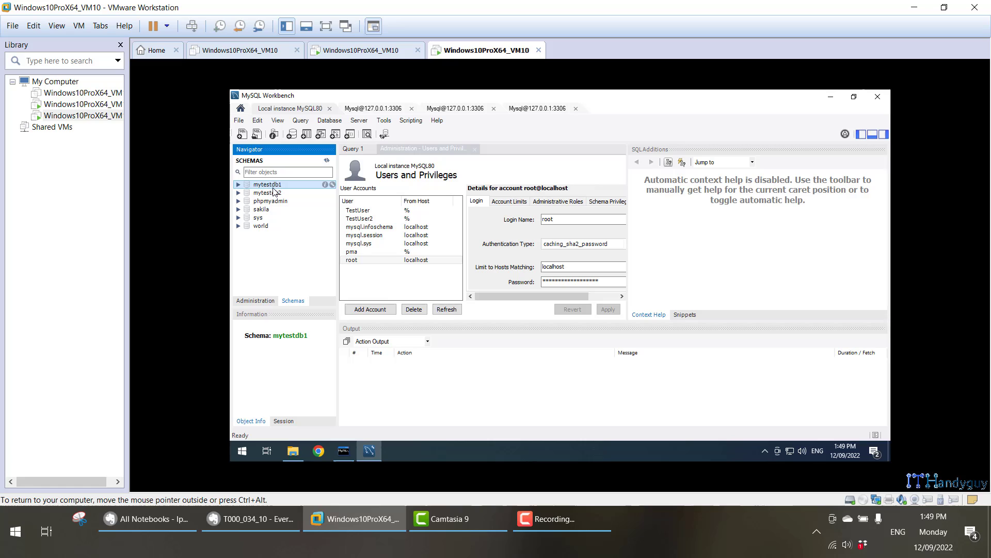
{"action": "left_click", "coordinate": [347, 450]}
{"action": "left_click_drag", "start_coordinate": [270, 278], "coordinate": [347, 279]}
{"action": "left_click_drag", "start_coordinate": [270, 311], "coordinate": [335, 318]}
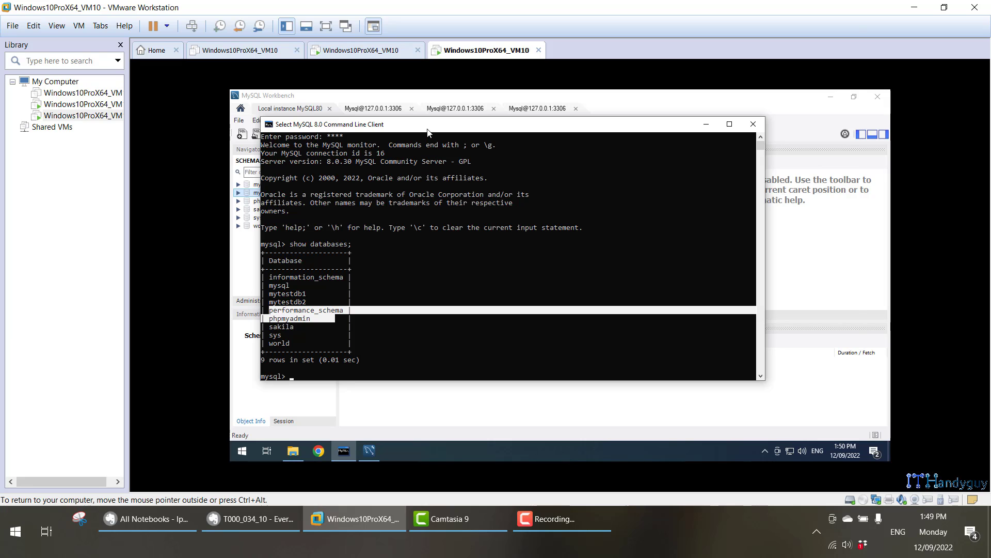
{"action": "left_click_drag", "start_coordinate": [393, 124], "coordinate": [489, 111]}
{"action": "left_click", "coordinate": [253, 518]}
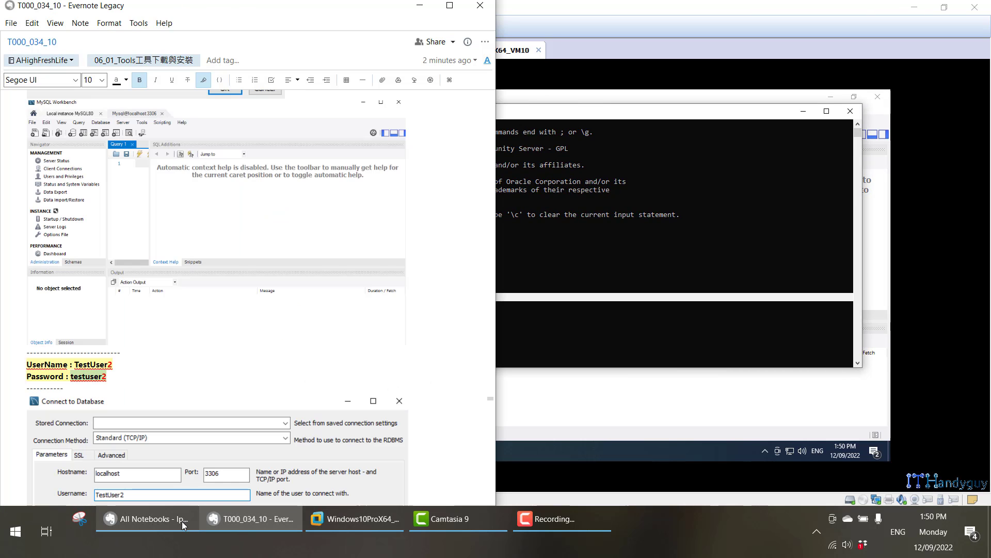
{"action": "scroll", "coordinate": [191, 387], "scroll_direction": "down", "scroll_amount": 6}
{"action": "scroll", "coordinate": [191, 351], "scroll_direction": "down", "scroll_amount": 10}
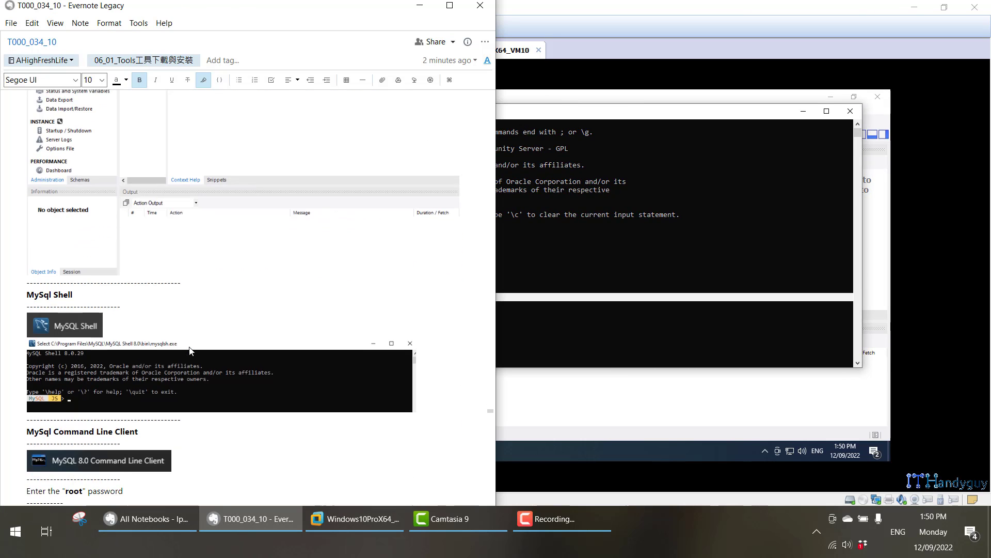
{"action": "scroll", "coordinate": [192, 350], "scroll_direction": "down", "scroll_amount": 10}
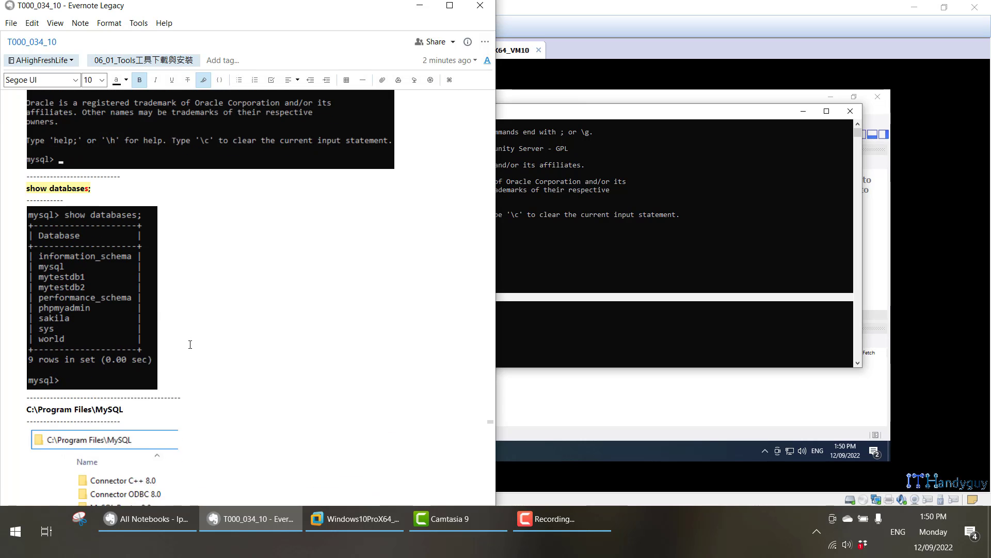
{"action": "scroll", "coordinate": [190, 344], "scroll_direction": "down", "scroll_amount": 8}
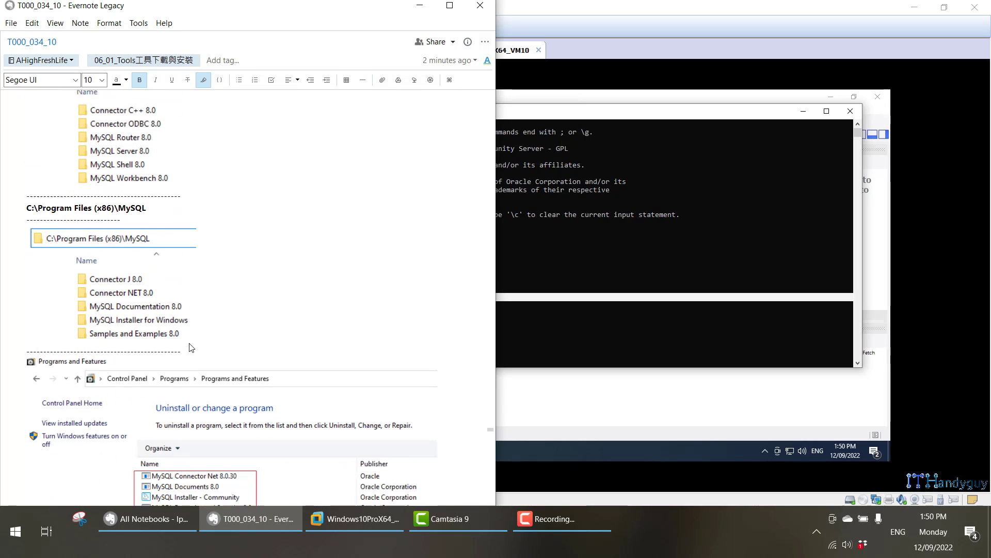
{"action": "left_click", "coordinate": [533, 448]}
Open Control Panel's Programs and Features and review the installed MySQL 8.0 entries down to Connector J.
{"action": "key", "text": "super"}
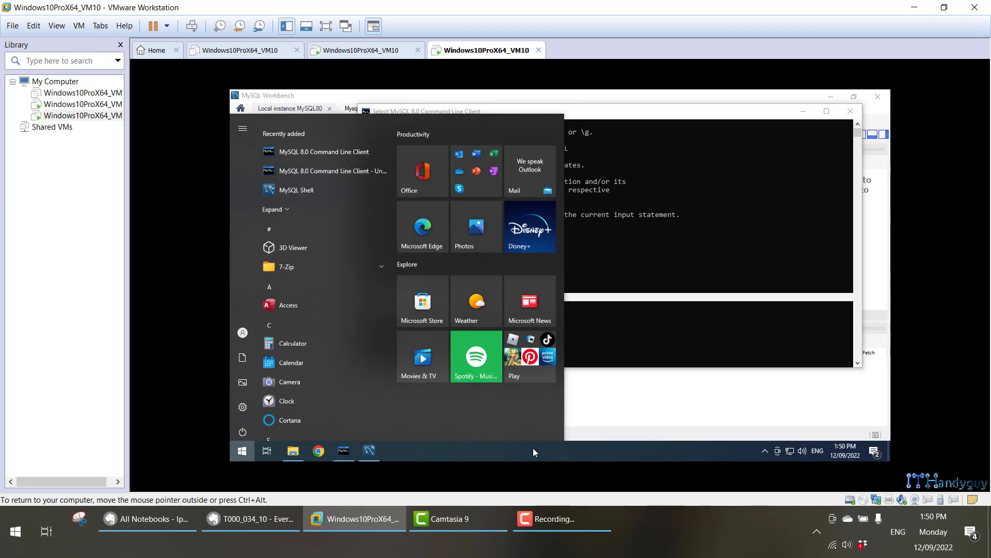
{"action": "type", "text": "con"}
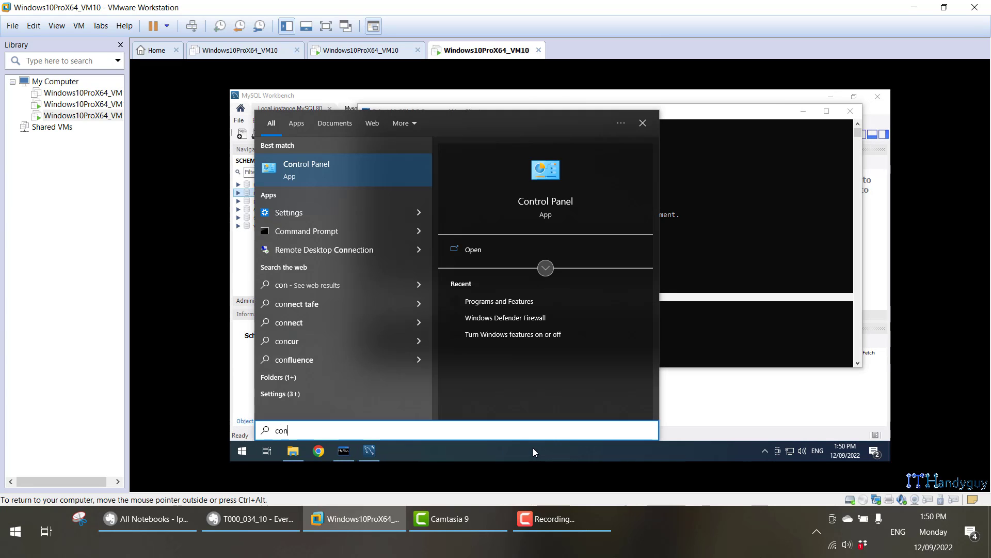
{"action": "key", "text": "Escape"}
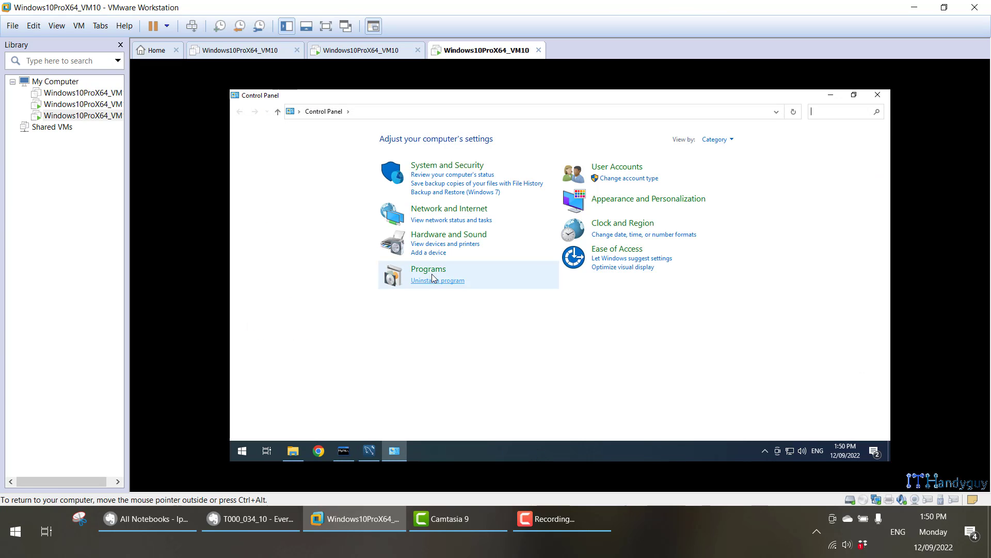
{"action": "left_click", "coordinate": [432, 273]}
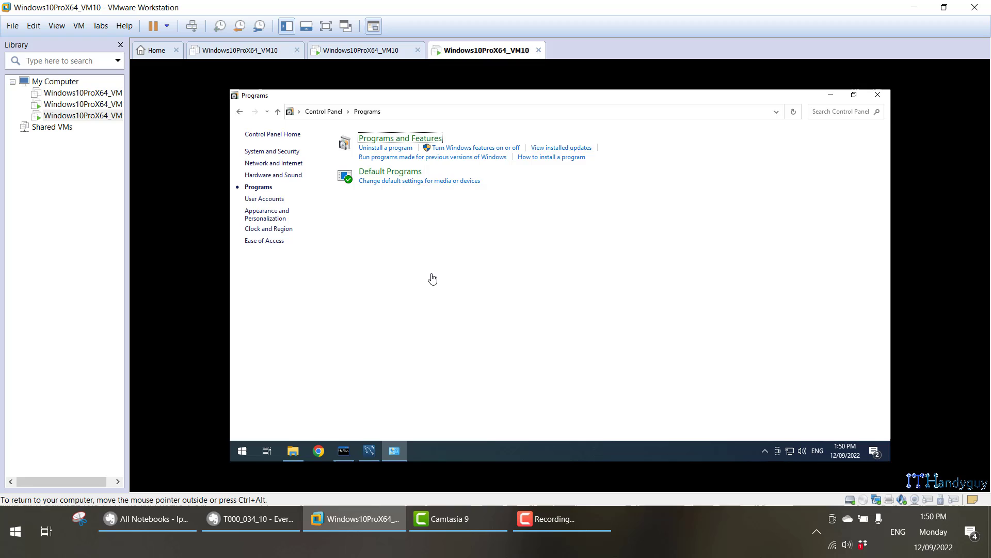
{"action": "left_click", "coordinate": [405, 140]}
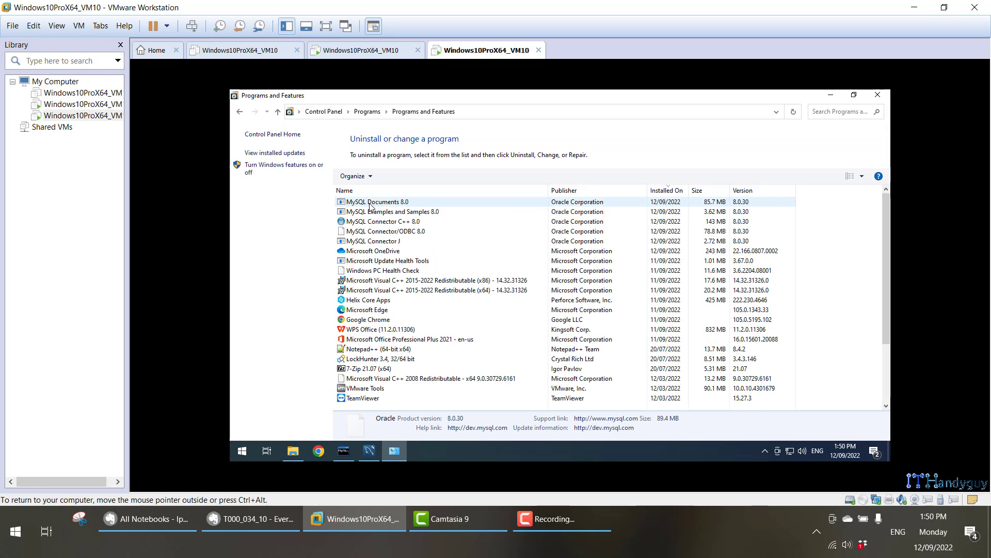
{"action": "left_click", "coordinate": [372, 299]}
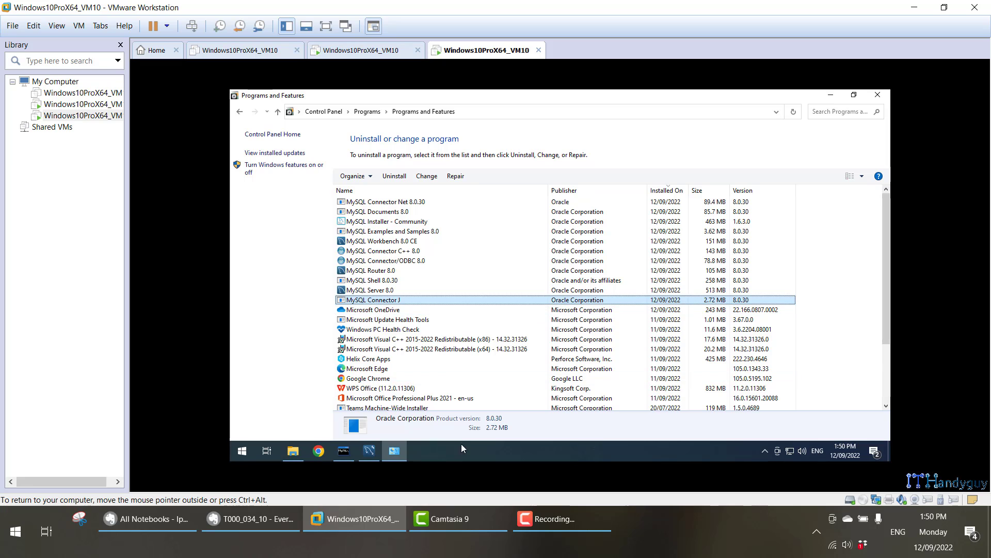
Check the six MySQL folders in C:\Program Files\MySQL.
{"action": "key", "text": "super+e"}
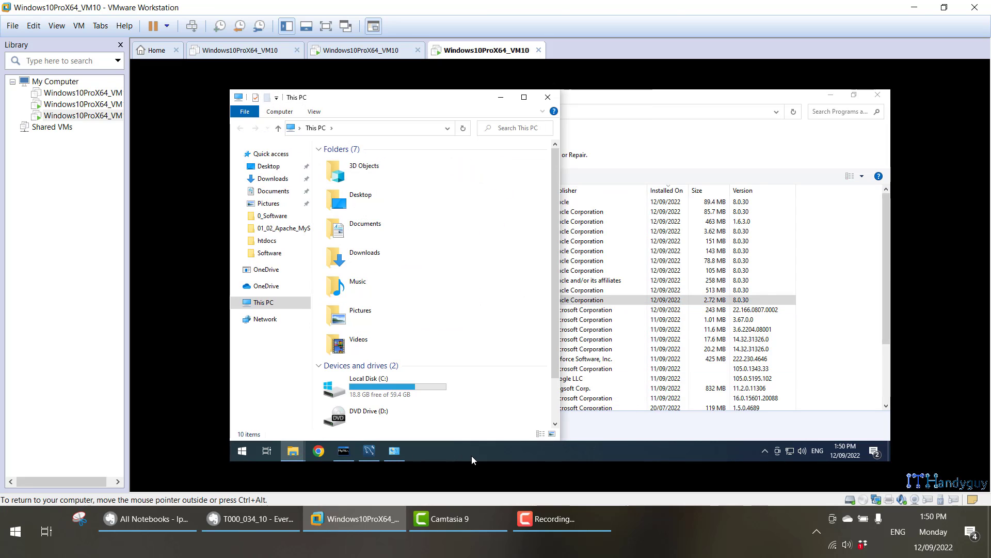
{"action": "double_click", "coordinate": [431, 396]}
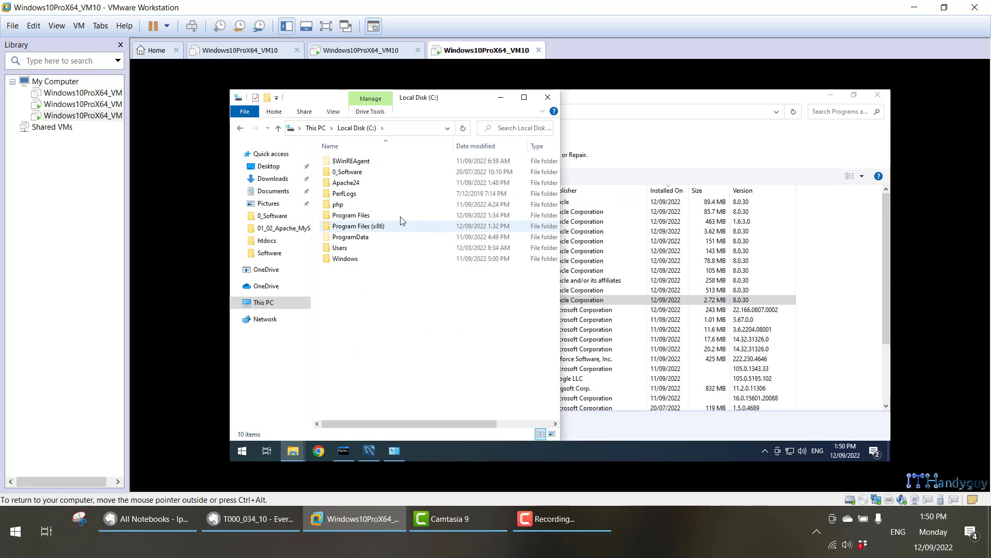
{"action": "double_click", "coordinate": [398, 214]}
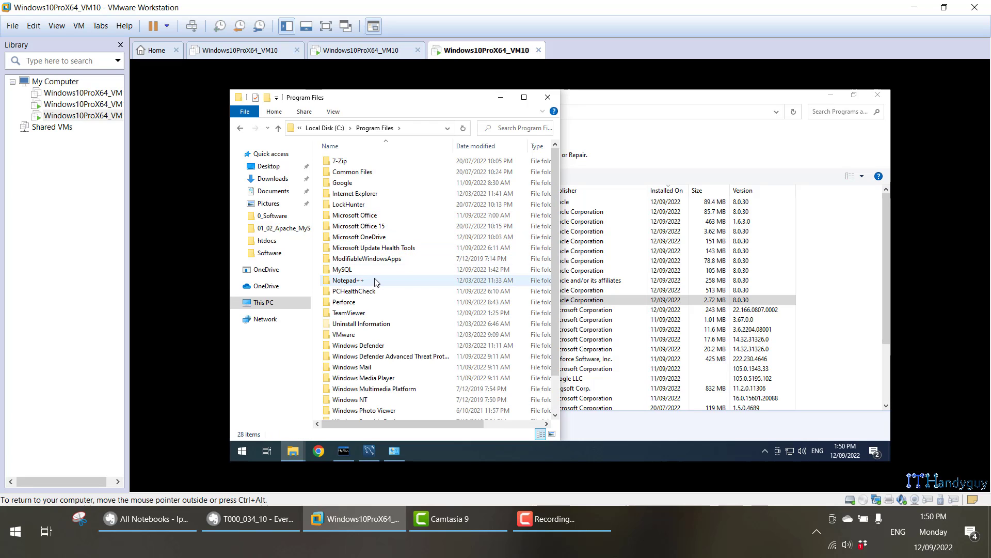
{"action": "double_click", "coordinate": [342, 269]}
{"action": "left_click", "coordinate": [356, 161]}
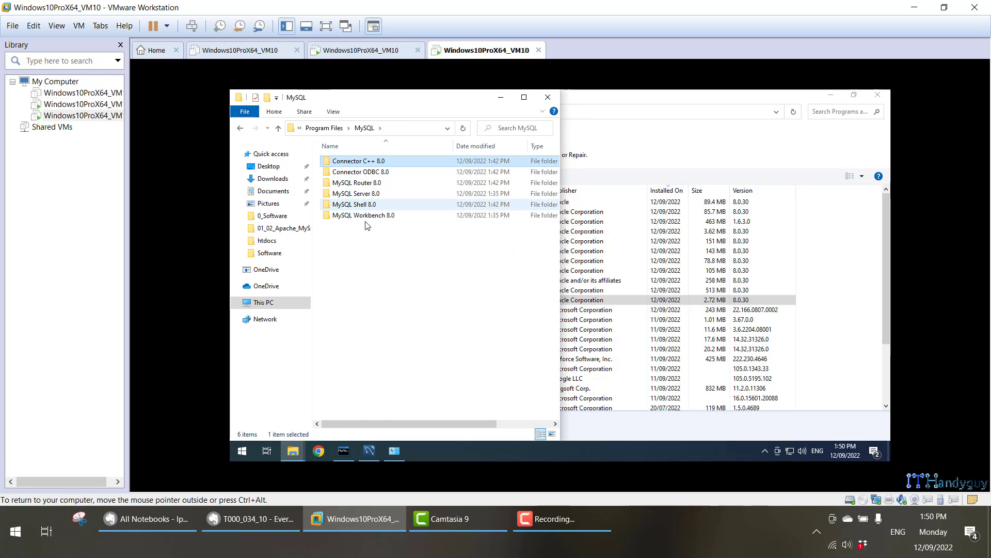
{"action": "key", "text": "ctrl+a"}
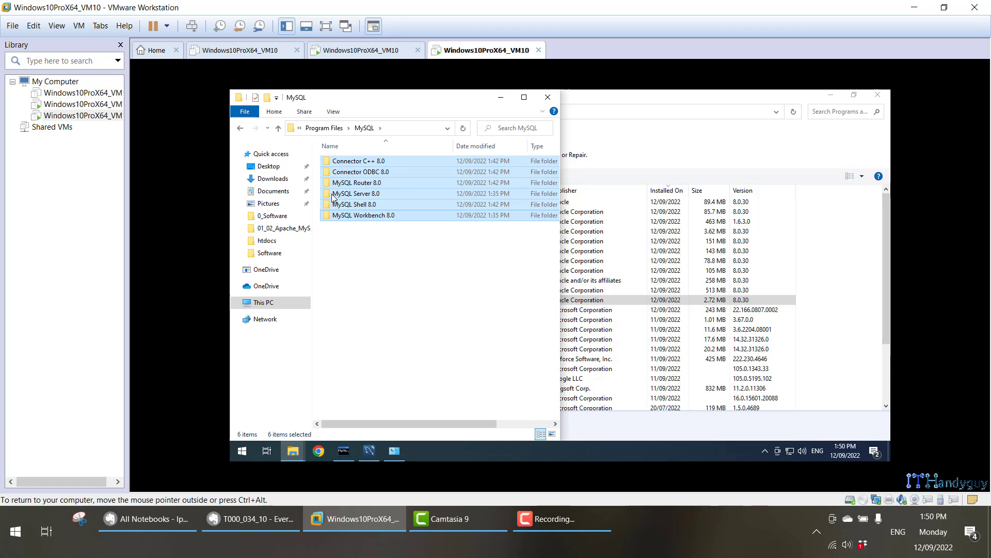
Check the five MySQL folders in C:\Program Files (x86)\MySQL, then close File Explorer.
{"action": "left_click", "coordinate": [280, 129]}
{"action": "left_click", "coordinate": [280, 129]}
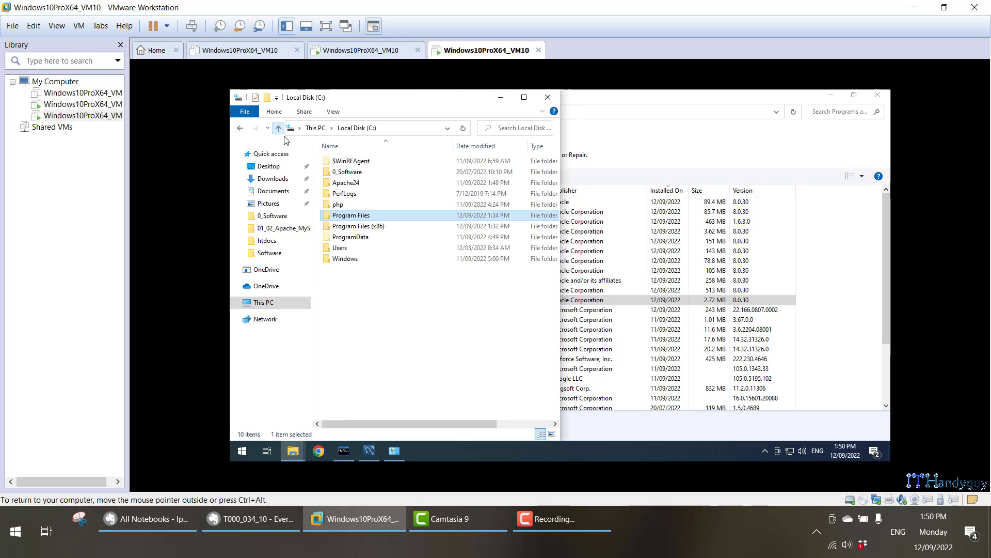
{"action": "left_click", "coordinate": [364, 227]}
{"action": "double_click", "coordinate": [364, 227]}
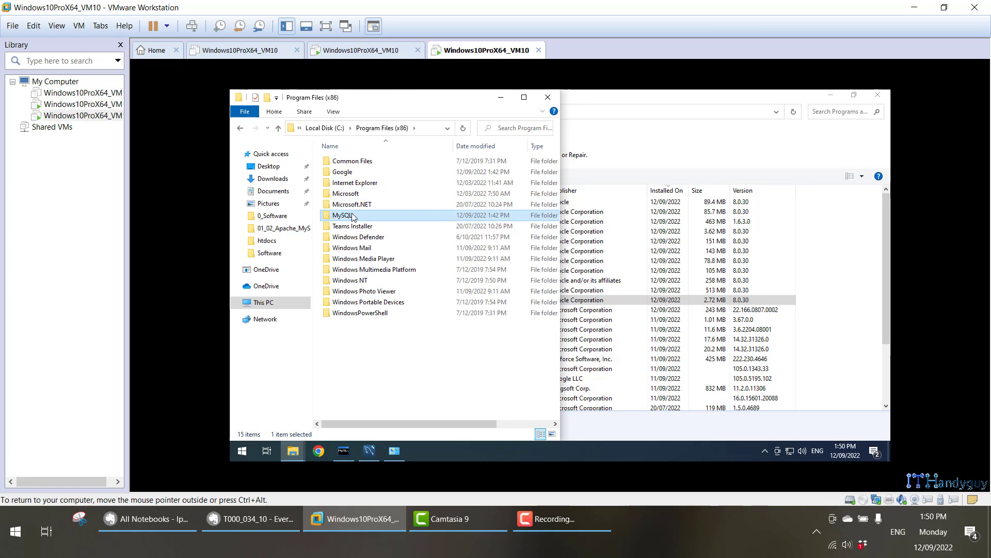
{"action": "double_click", "coordinate": [359, 215]}
{"action": "left_click", "coordinate": [350, 164]}
{"action": "left_click", "coordinate": [360, 206], "text": "shift"}
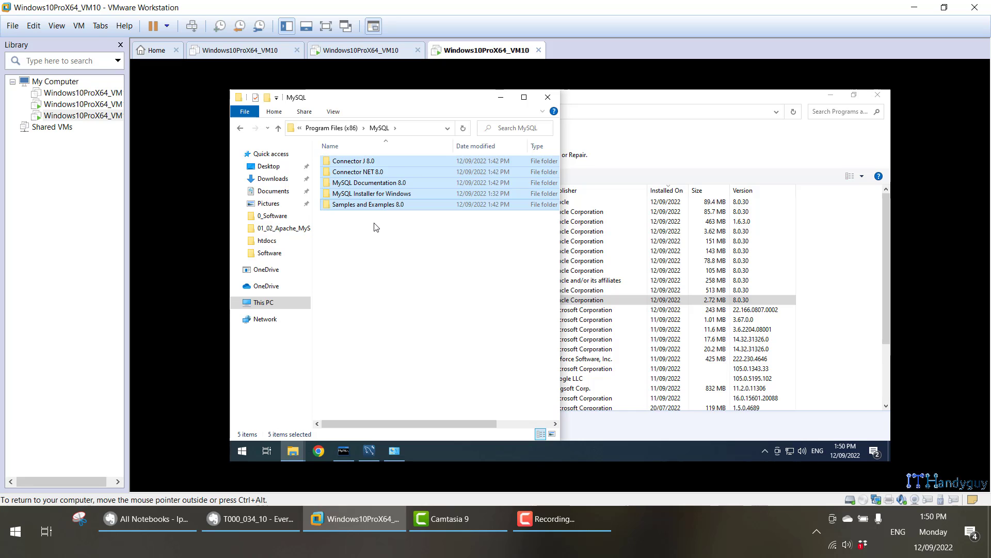
{"action": "left_click", "coordinate": [547, 98]}
{"action": "left_click", "coordinate": [241, 524]}
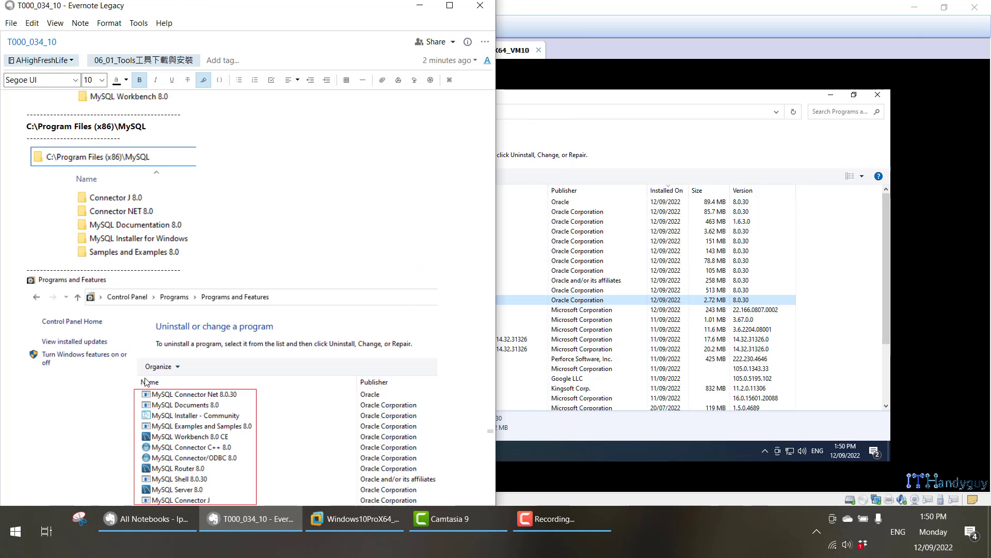
{"action": "scroll", "coordinate": [145, 382], "scroll_direction": "down", "scroll_amount": 15}
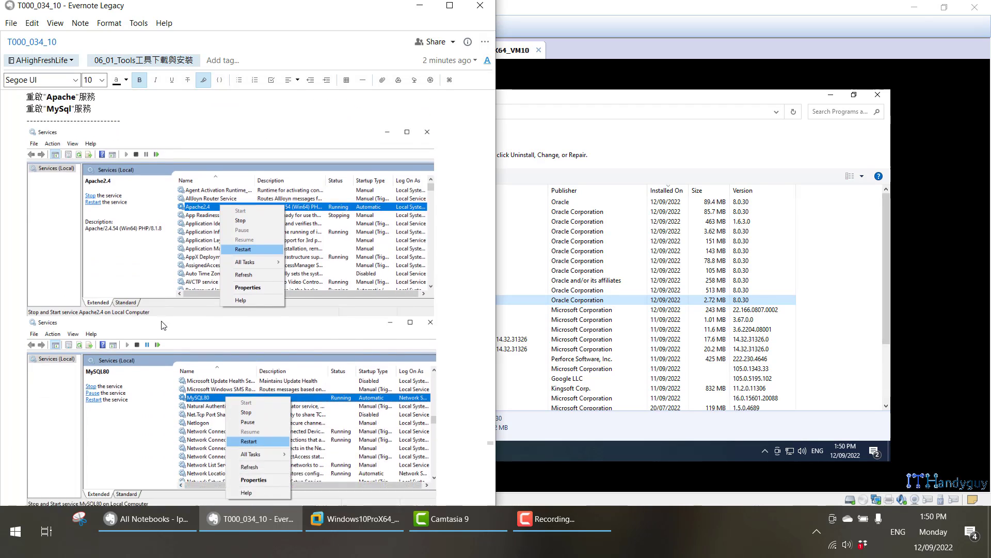
{"action": "scroll", "coordinate": [161, 324], "scroll_direction": "down", "scroll_amount": 3}
{"action": "left_click", "coordinate": [527, 462]}
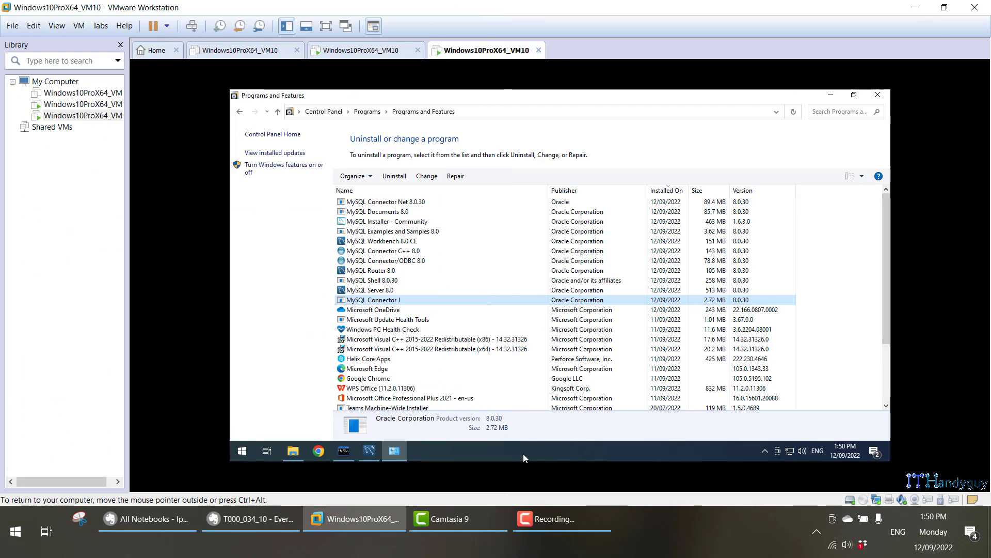
Open the Services console and restart the Apache2.4 service.
{"action": "right_click", "coordinate": [472, 454]}
{"action": "left_click", "coordinate": [435, 453]}
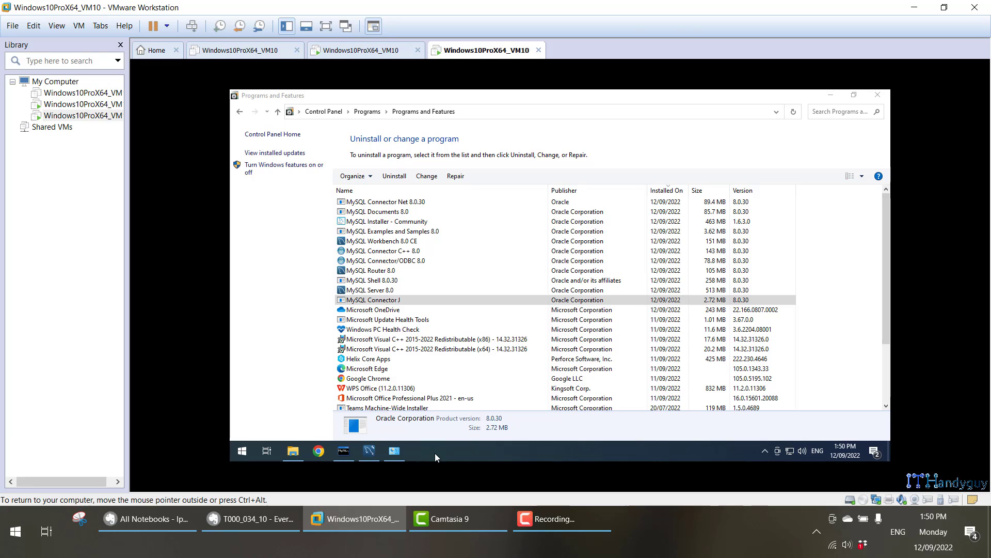
{"action": "key", "text": "super"}
{"action": "key", "text": "super"}
{"action": "key", "text": "super"}
{"action": "type", "text": "ser"}
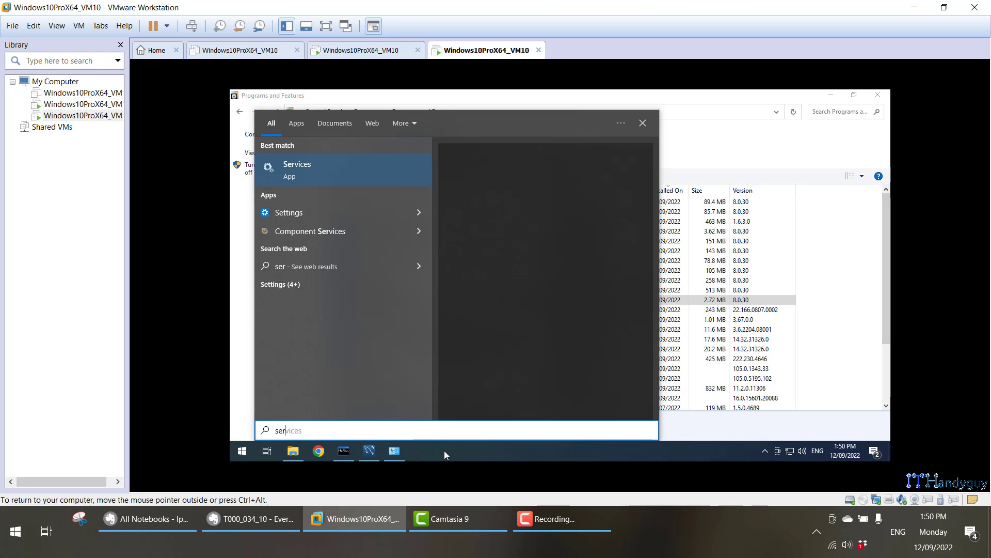
{"action": "key", "text": "Return"}
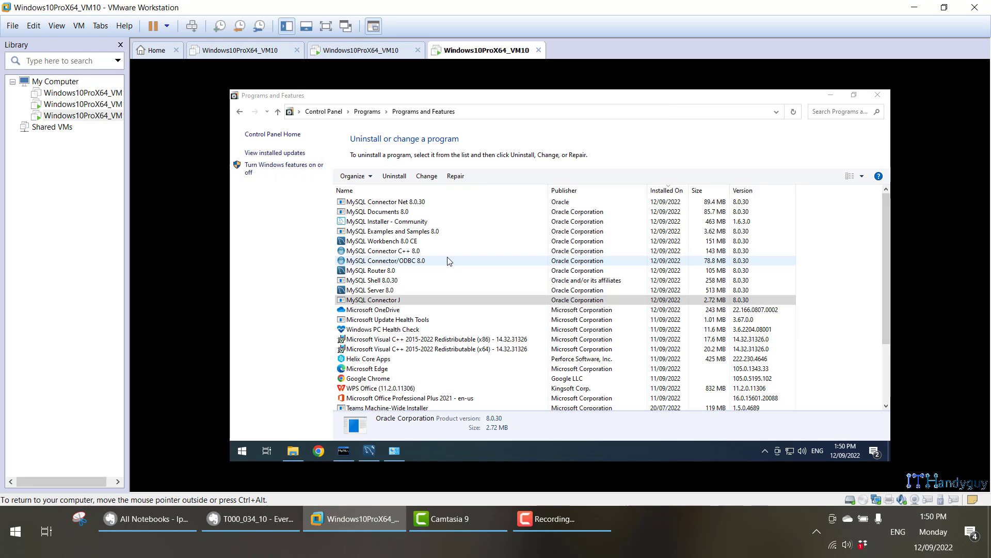
{"action": "right_click", "coordinate": [430, 191]}
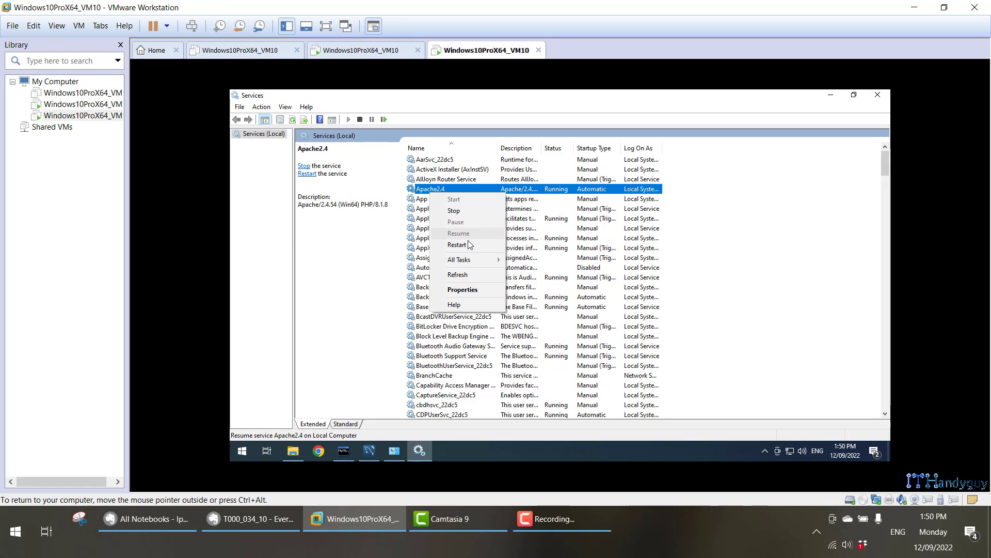
{"action": "left_click", "coordinate": [457, 244]}
Find the MYSQL80 service in the list and restart it.
{"action": "left_click", "coordinate": [243, 519]}
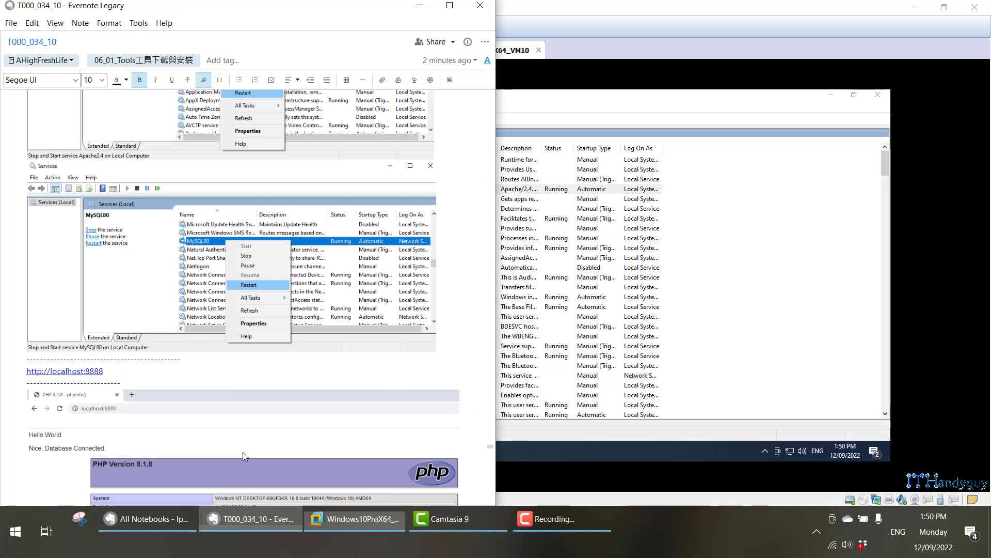
{"action": "scroll", "coordinate": [208, 321], "scroll_direction": "down", "scroll_amount": 5}
{"action": "scroll", "coordinate": [208, 321], "scroll_direction": "down", "scroll_amount": 4}
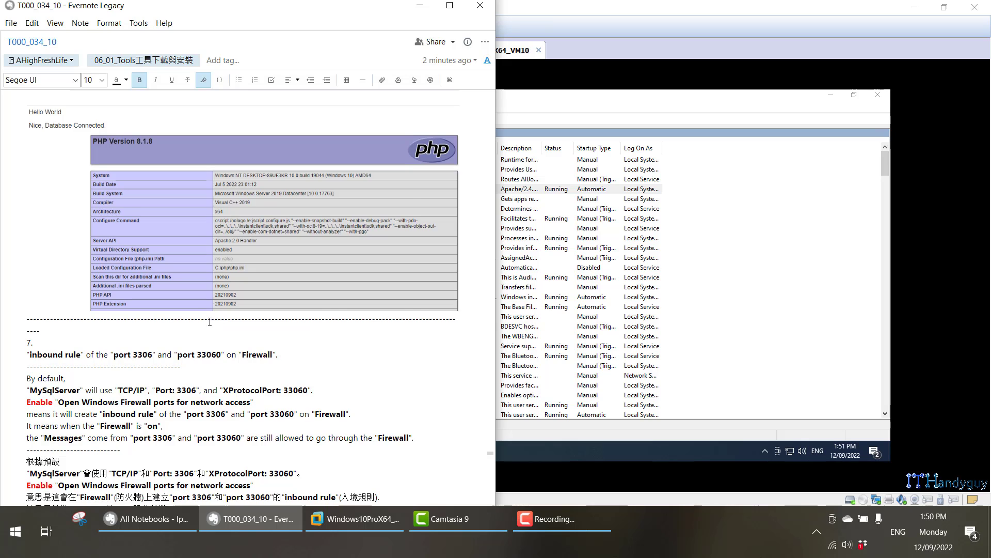
{"action": "scroll", "coordinate": [210, 321], "scroll_direction": "up", "scroll_amount": 6}
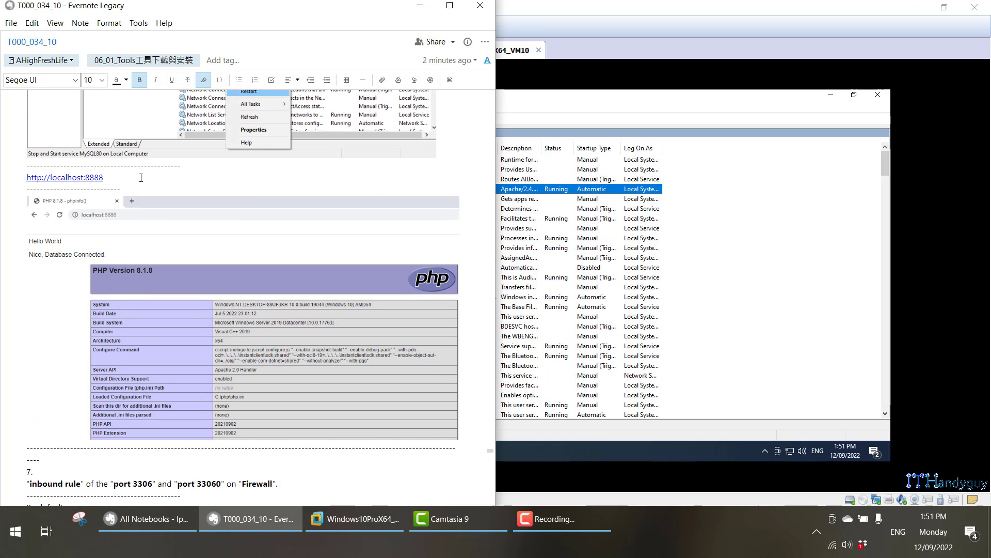
{"action": "left_click", "coordinate": [419, 6]}
{"action": "left_click", "coordinate": [489, 289]}
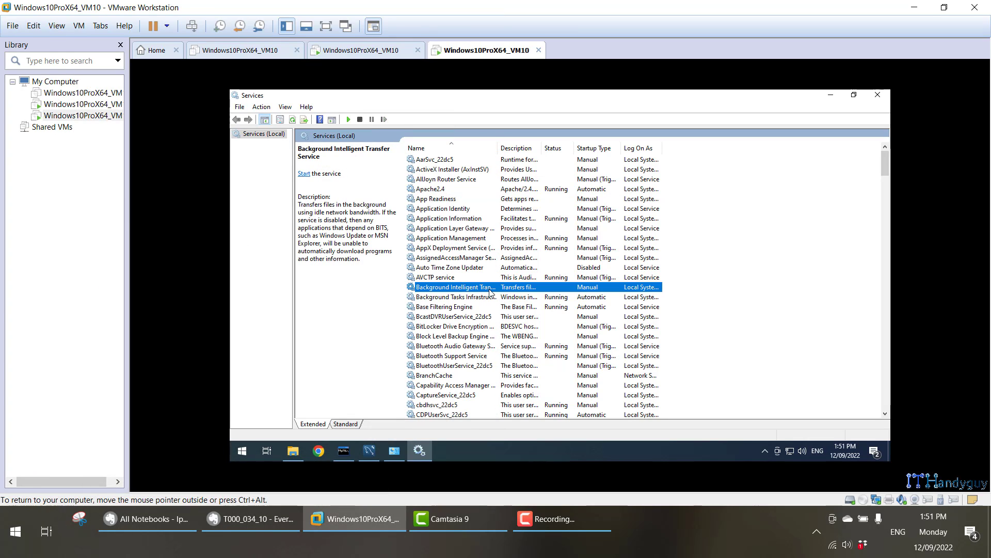
{"action": "key", "text": "m"}
{"action": "key", "text": "Down"}
{"action": "key", "text": "Down"}
{"action": "key", "text": "Down"}
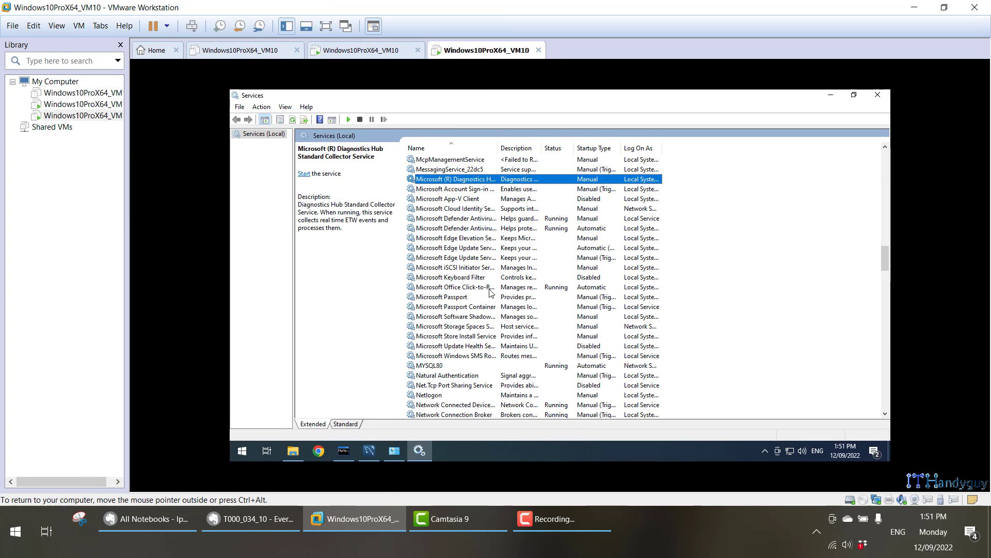
{"action": "left_click", "coordinate": [467, 365]}
{"action": "right_click", "coordinate": [468, 366]}
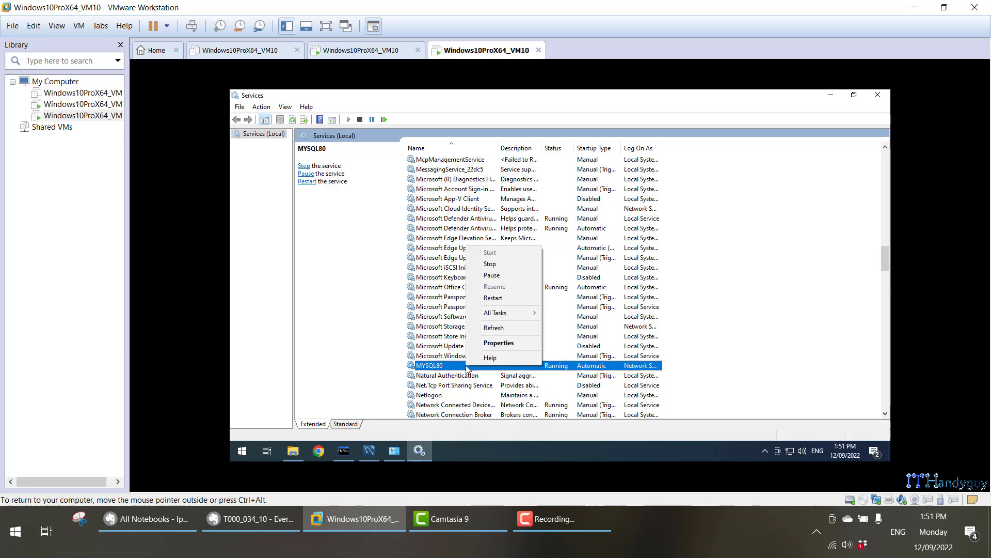
{"action": "left_click", "coordinate": [493, 298]}
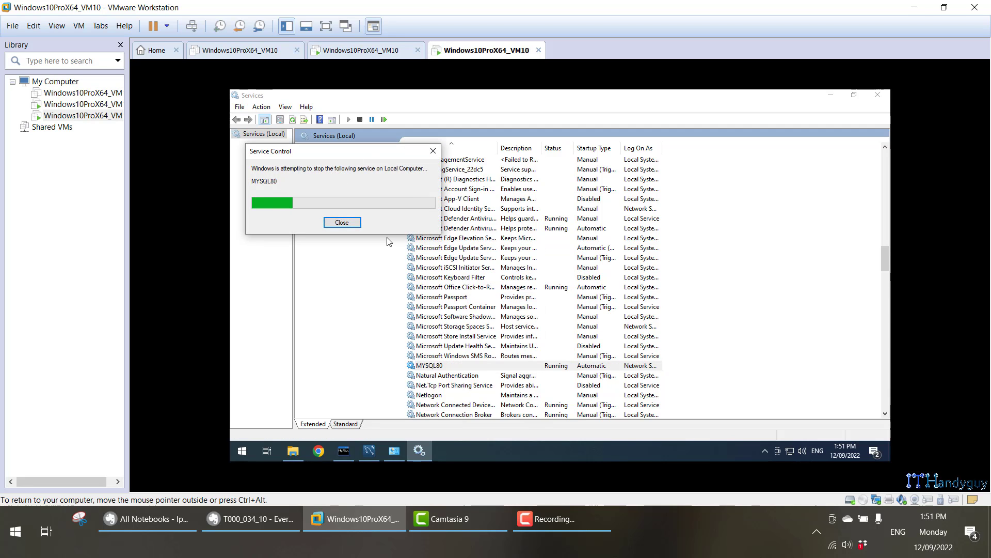
Load localhost:8888 in Chrome to see 'Nice, Database Connected.' and the PHP 8.1.8 info page.
{"action": "left_click", "coordinate": [321, 451]}
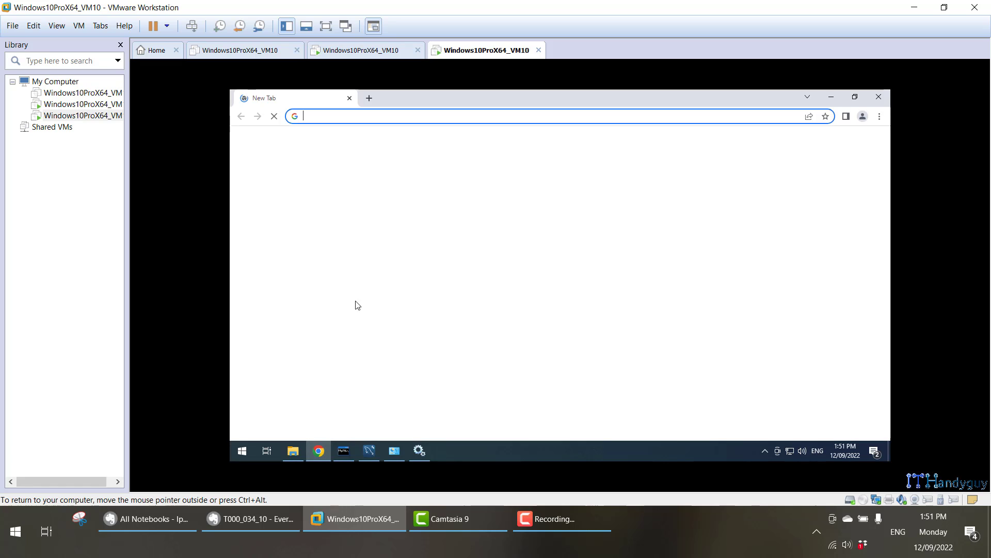
{"action": "left_click", "coordinate": [415, 118]}
{"action": "type", "text": "localhost:"}
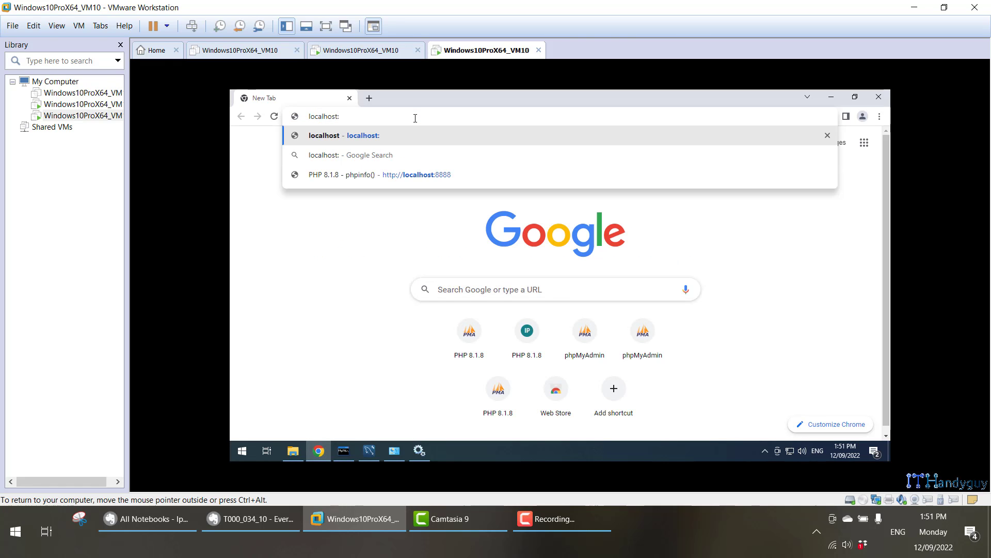
{"action": "type", "text": "8888"}
{"action": "key", "text": "Return"}
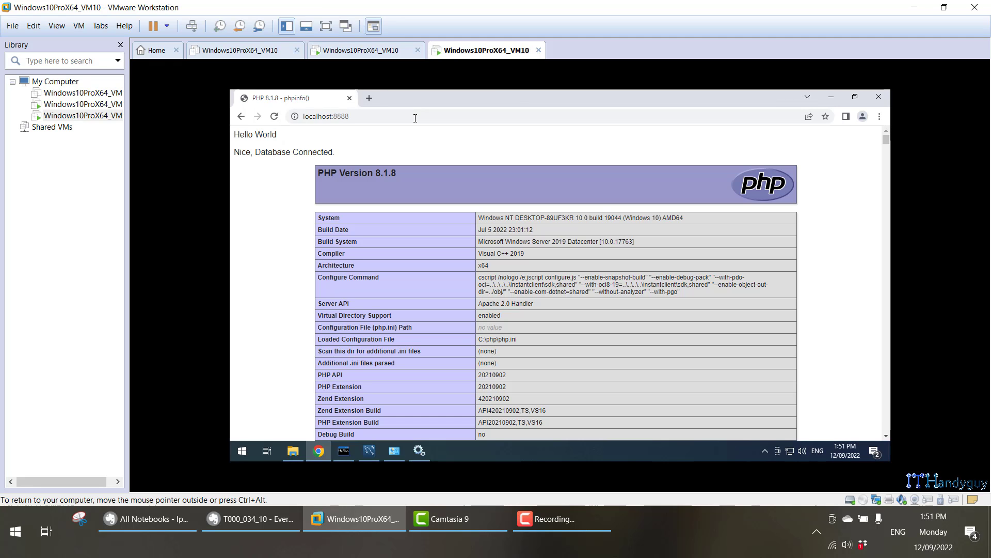
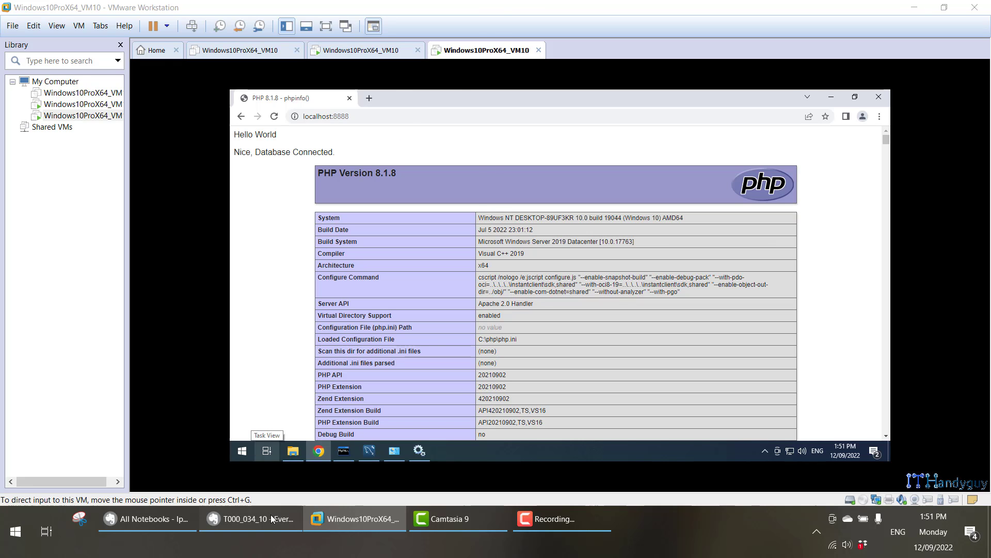
Scroll the Evernote Legacy note down to the firewall notes.
{"action": "left_click", "coordinate": [248, 519]}
{"action": "scroll", "coordinate": [247, 371], "scroll_direction": "down", "scroll_amount": 1}
{"action": "scroll", "coordinate": [247, 370], "scroll_direction": "down", "scroll_amount": 12}
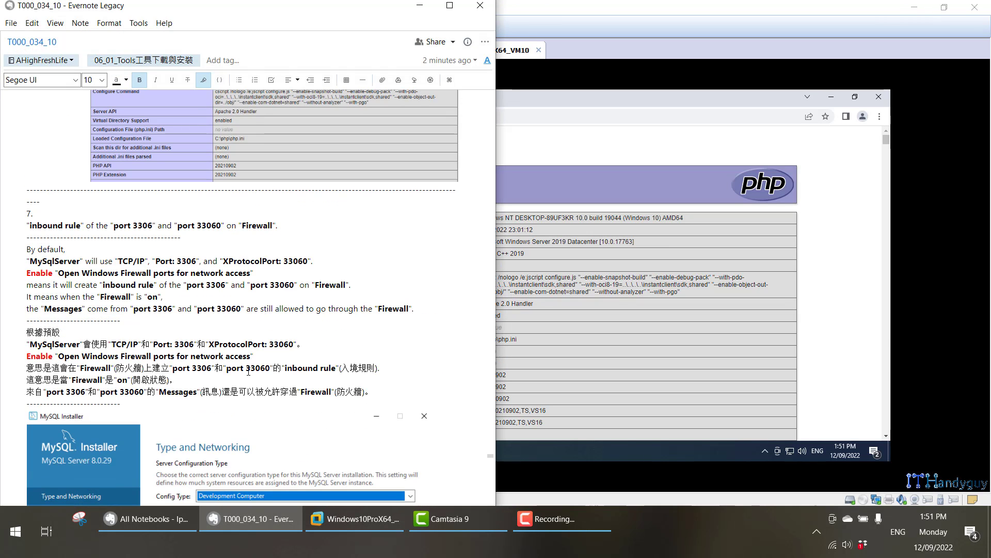
{"action": "scroll", "coordinate": [248, 374], "scroll_direction": "down", "scroll_amount": 10}
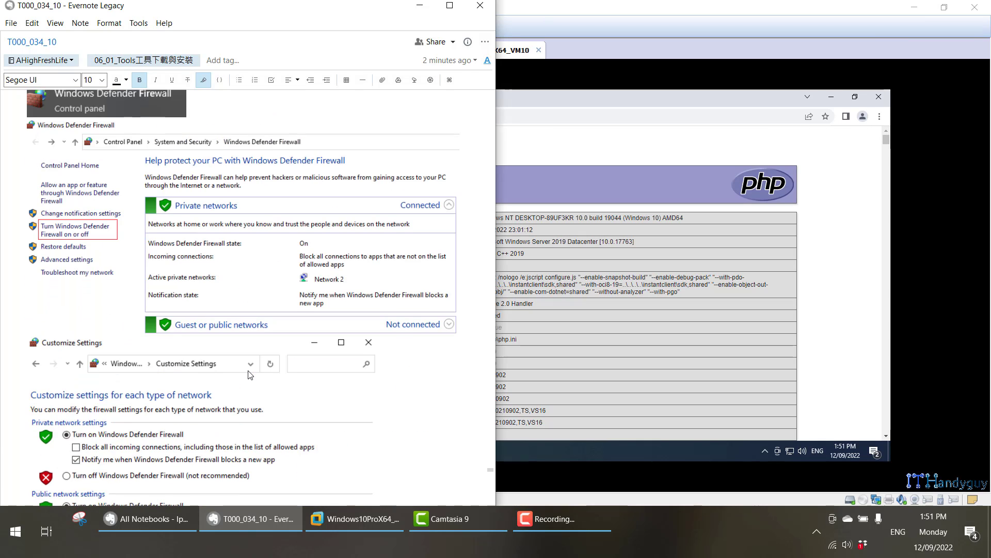
{"action": "scroll", "coordinate": [248, 373], "scroll_direction": "down", "scroll_amount": 3}
Back in the VM, search Start for 'fire' to find Windows Defender Firewall with Advanced Security.
{"action": "left_click", "coordinate": [553, 452]}
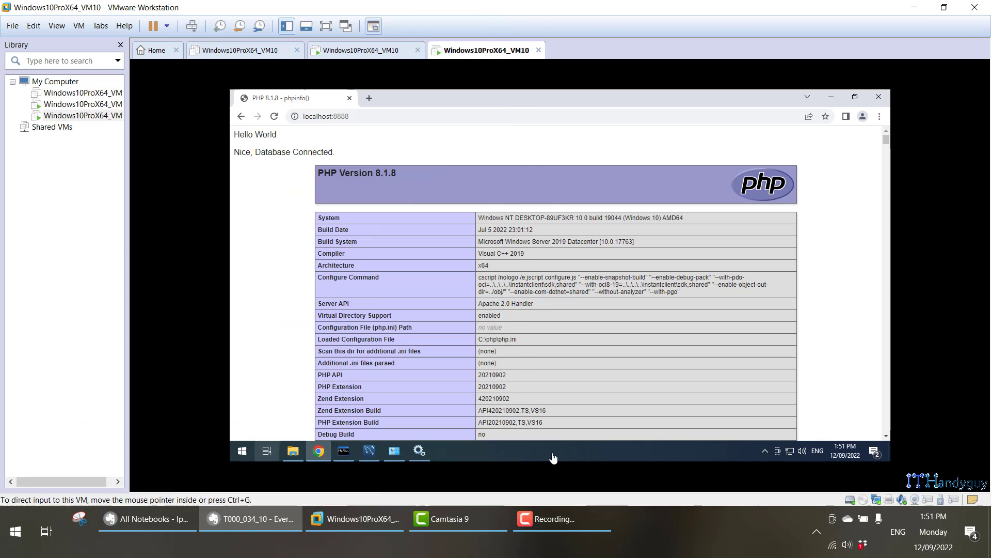
{"action": "key", "text": "super"}
{"action": "type", "text": "fire"}
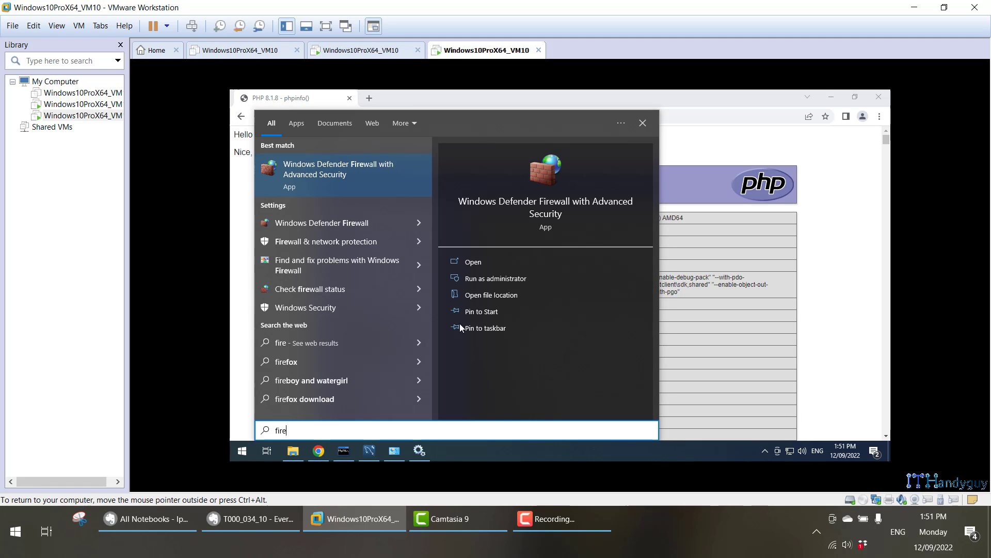
In the firewall's Inbound Rules, check the Port 3306 rule's protocol and port settings.
{"action": "left_click", "coordinate": [357, 183]}
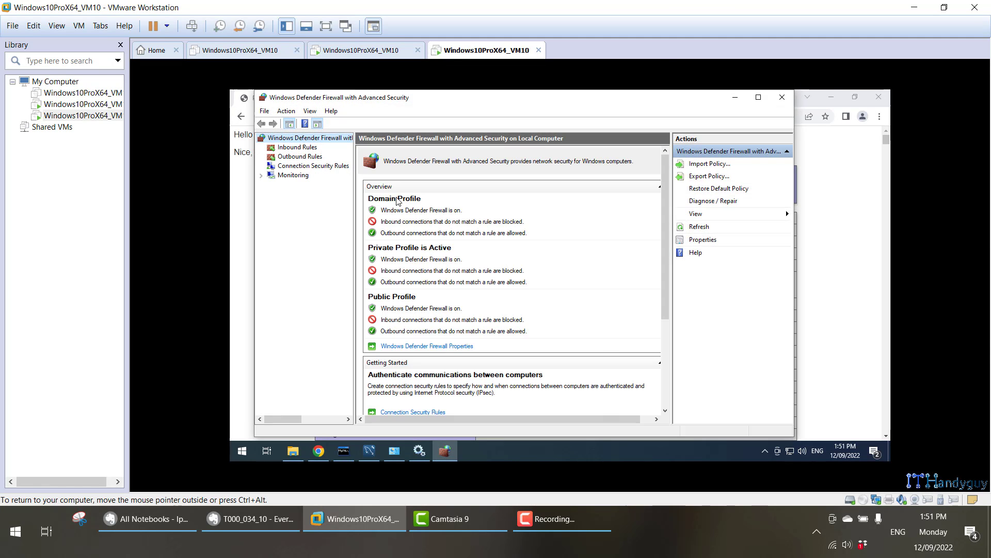
{"action": "left_click", "coordinate": [300, 148]}
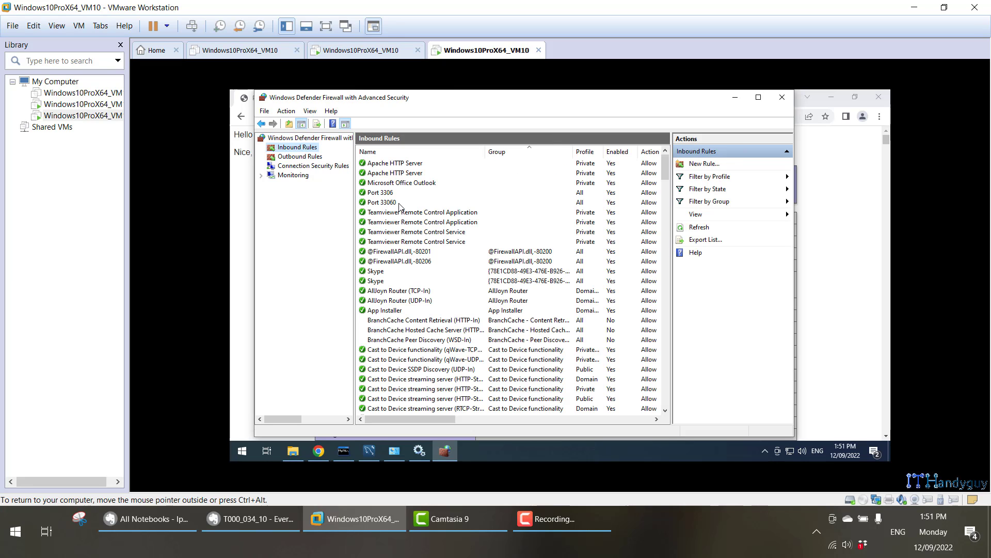
{"action": "left_click", "coordinate": [380, 193]}
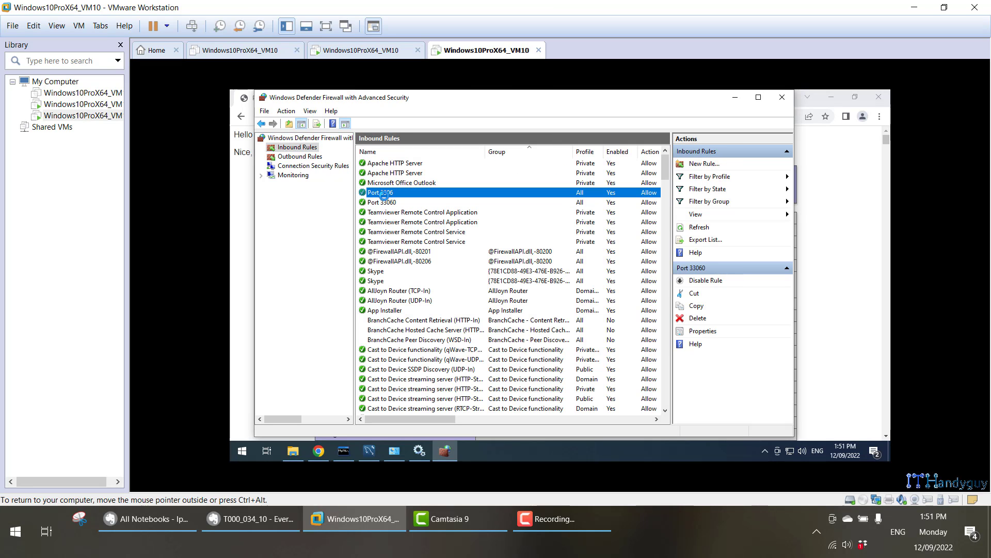
{"action": "double_click", "coordinate": [384, 193]}
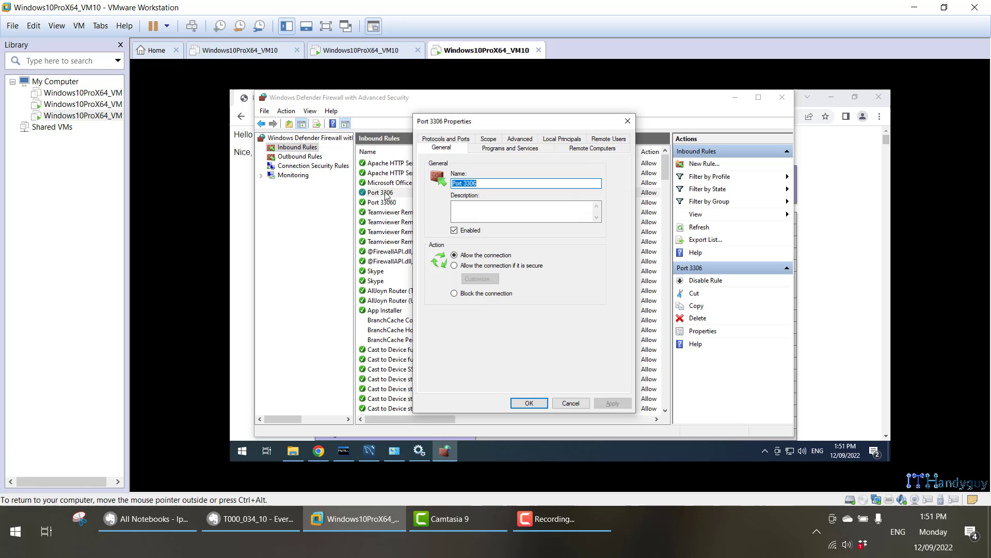
{"action": "left_click", "coordinate": [458, 139]}
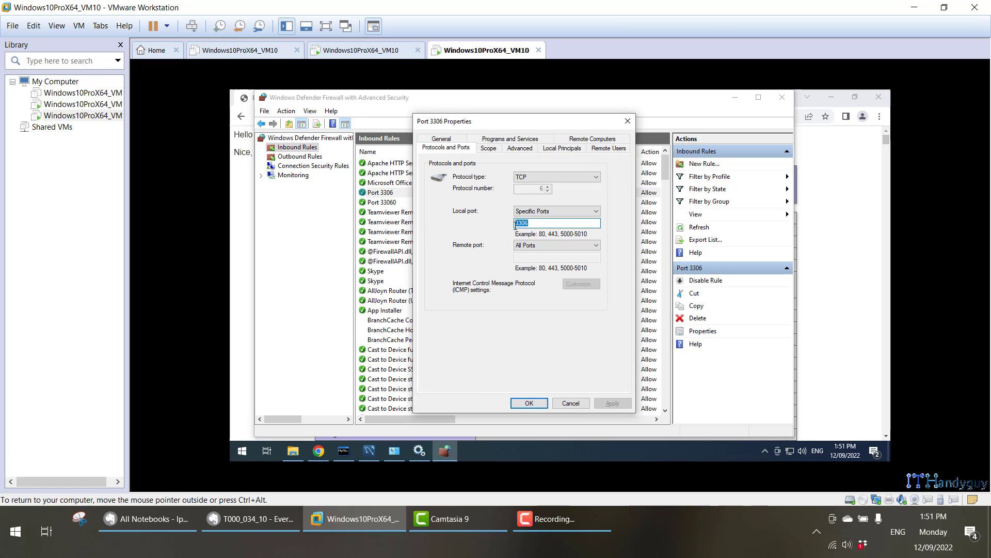
{"action": "left_click", "coordinate": [529, 403]}
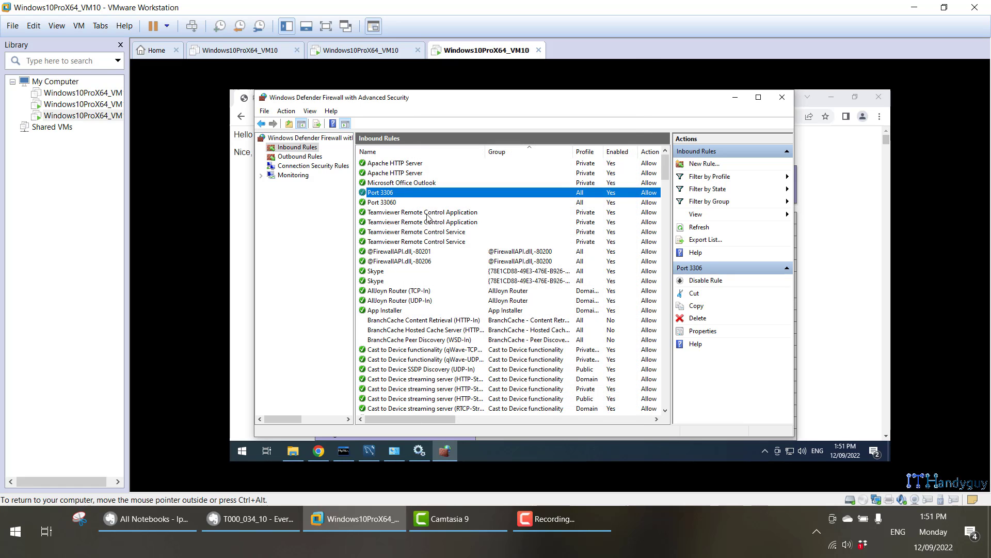
Check the Port 33060 rule's protocols and ports, then close the firewall console.
{"action": "double_click", "coordinate": [417, 202]}
{"action": "left_click", "coordinate": [453, 139]}
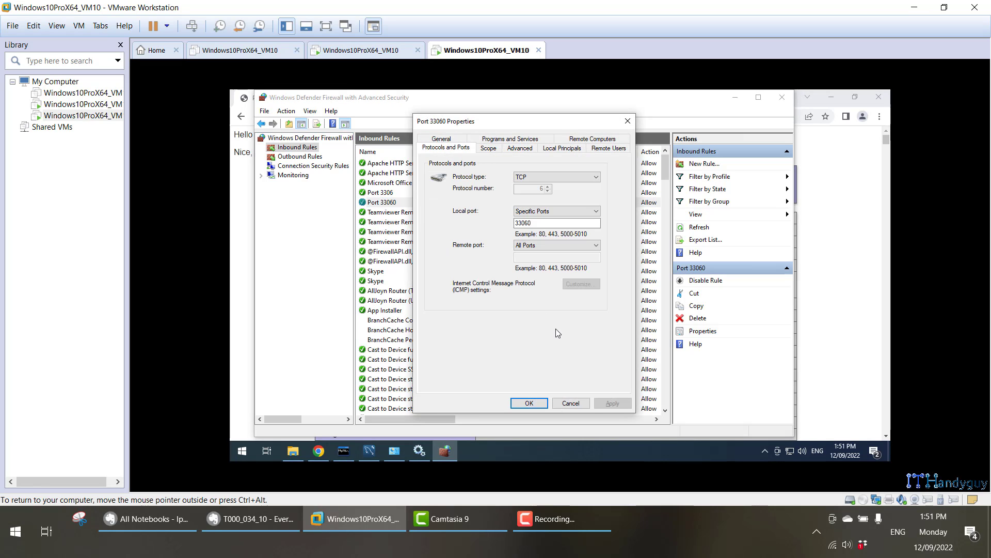
{"action": "left_click", "coordinate": [541, 402]}
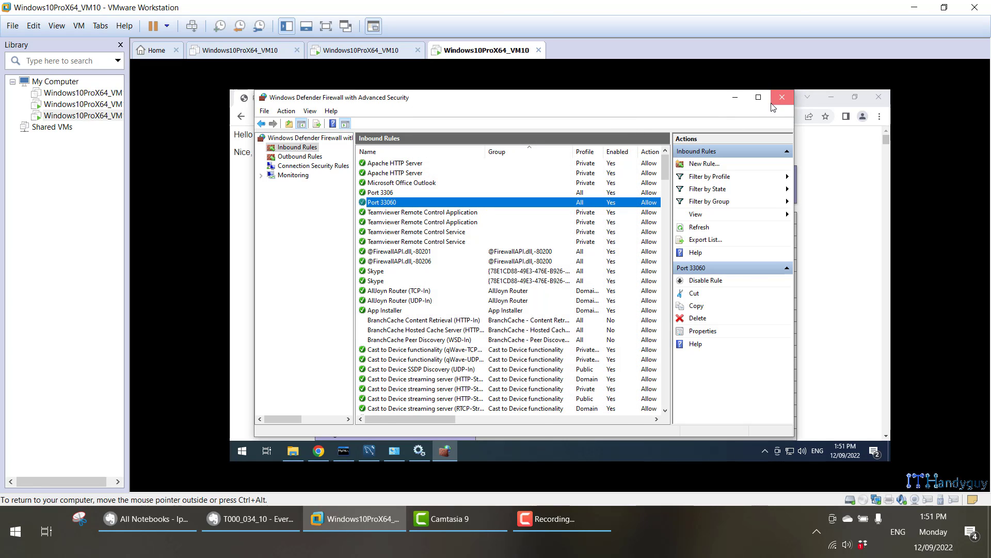
{"action": "left_click", "coordinate": [773, 103]}
{"action": "left_click", "coordinate": [244, 520]}
Select the my.ini path in Evernote's step 7, then close the VM's phpinfo Chrome window.
{"action": "scroll", "coordinate": [217, 337], "scroll_direction": "down", "scroll_amount": 15}
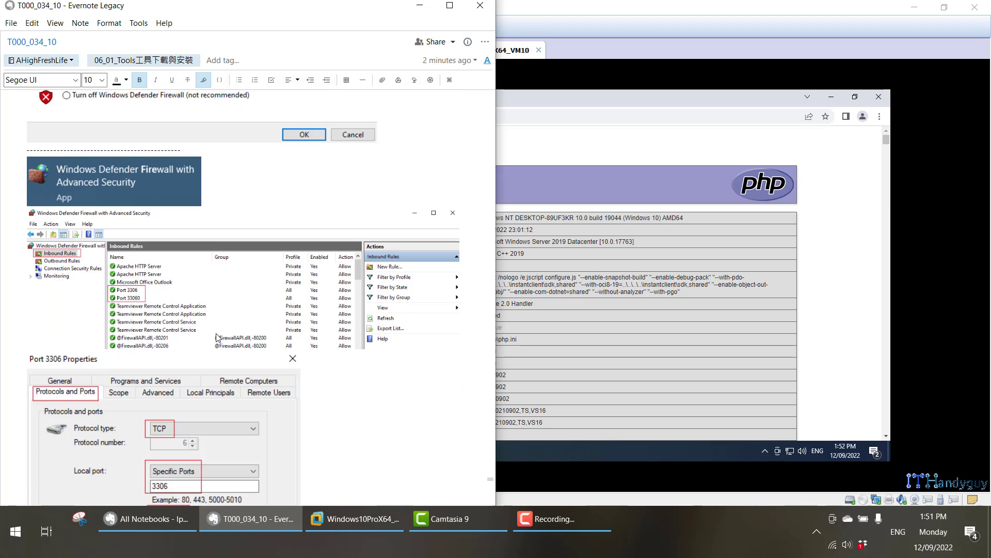
{"action": "scroll", "coordinate": [212, 332], "scroll_direction": "down", "scroll_amount": 3}
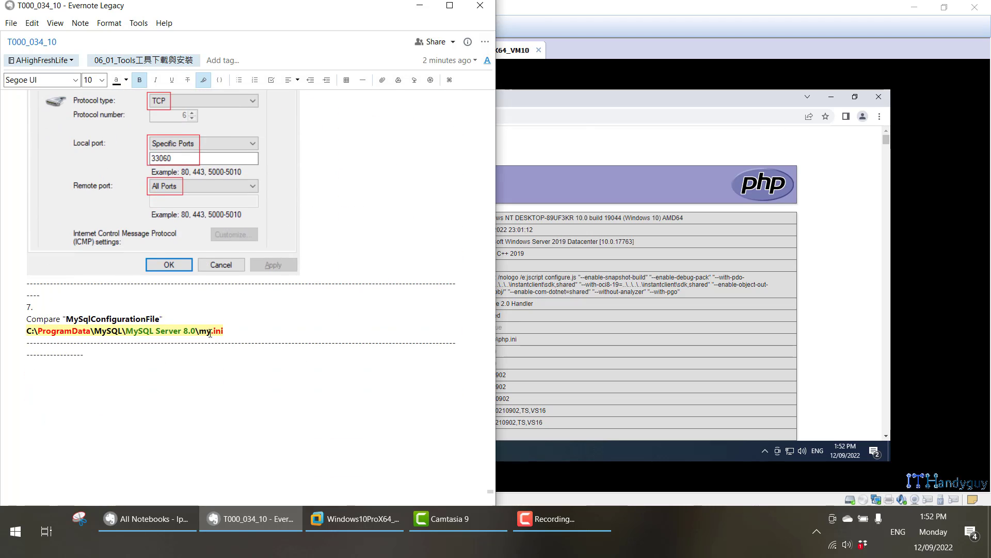
{"action": "double_click", "coordinate": [190, 331]}
{"action": "triple_click", "coordinate": [192, 332]}
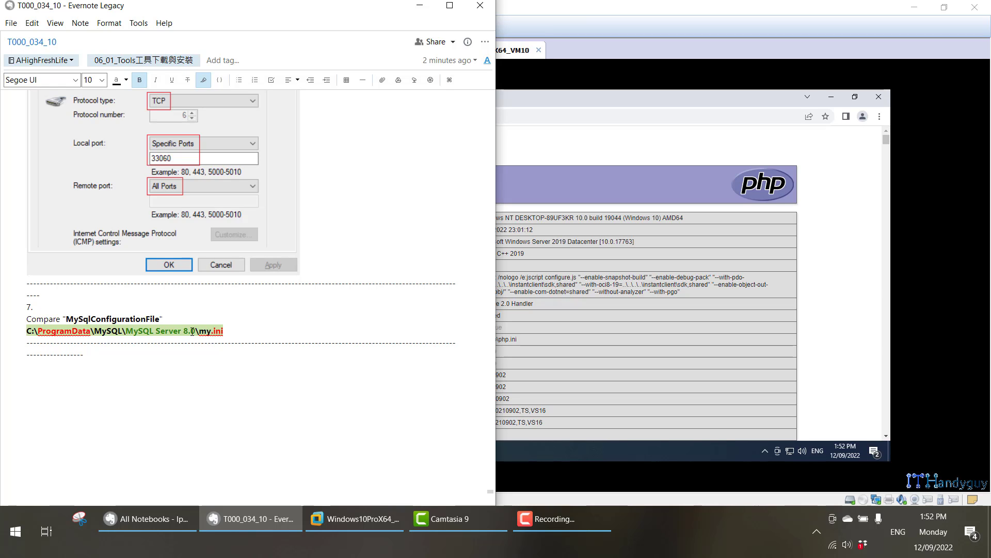
{"action": "left_click", "coordinate": [627, 155]}
{"action": "left_click", "coordinate": [873, 97]}
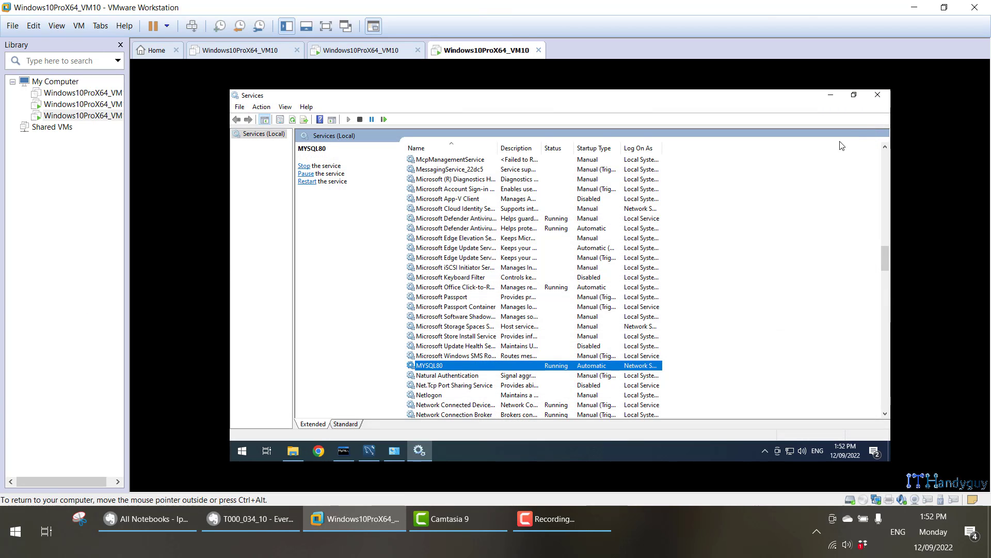
Close the Services, Programs and Features, MySQL Workbench and MySQL Command Line Client windows.
{"action": "left_click", "coordinate": [878, 95]}
{"action": "left_click", "coordinate": [877, 95]}
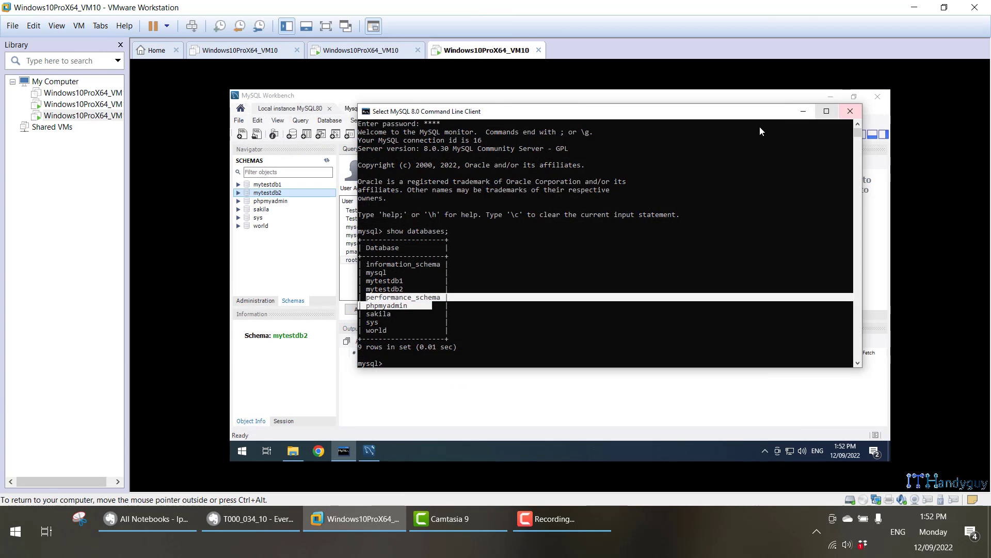
{"action": "left_click", "coordinate": [878, 97]}
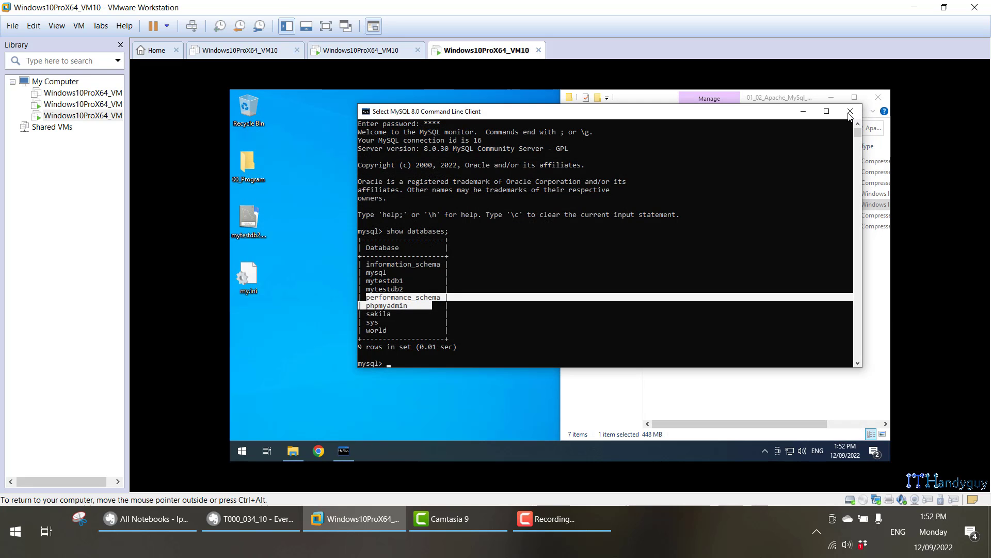
{"action": "left_click", "coordinate": [851, 111]}
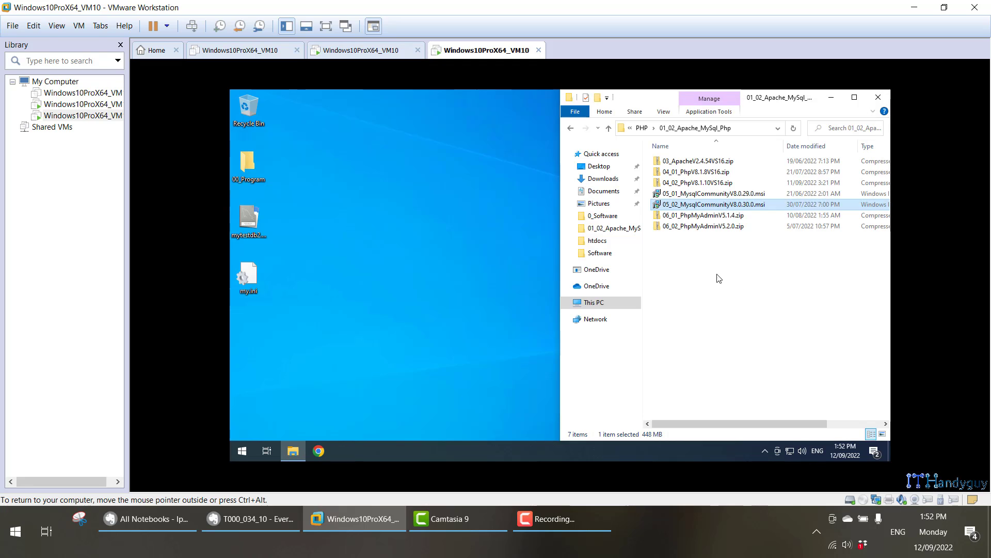
{"action": "left_click", "coordinate": [718, 279]}
{"action": "left_click", "coordinate": [393, 341]}
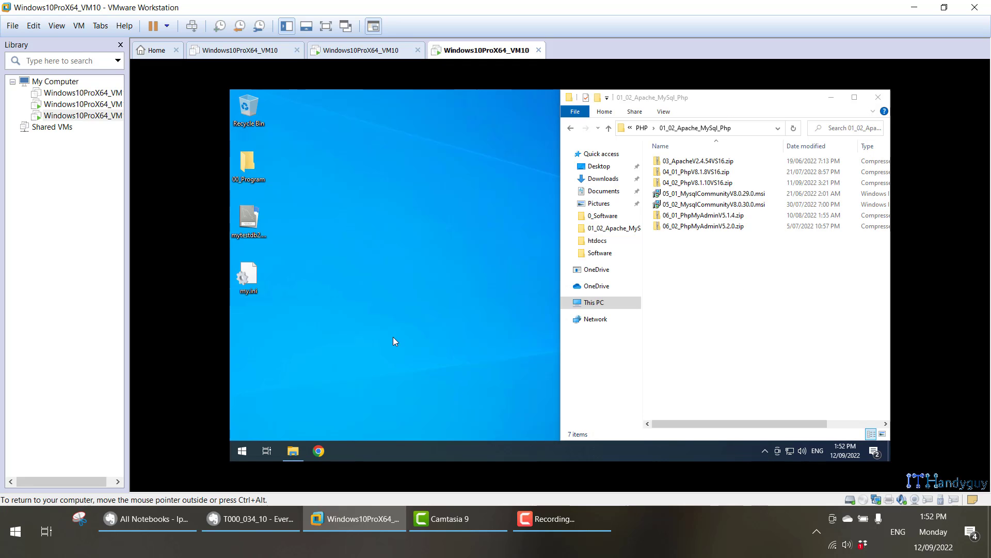
Launch P4Merge from a Start search for 'p4'.
{"action": "key", "text": "super"}
{"action": "key", "text": "super"}
{"action": "type", "text": "p4"}
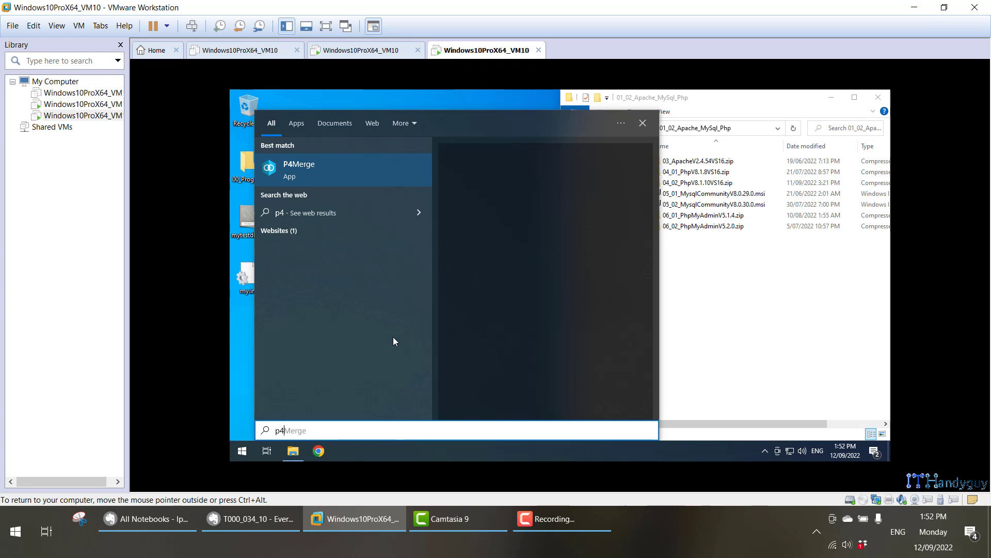
{"action": "left_click", "coordinate": [374, 167]}
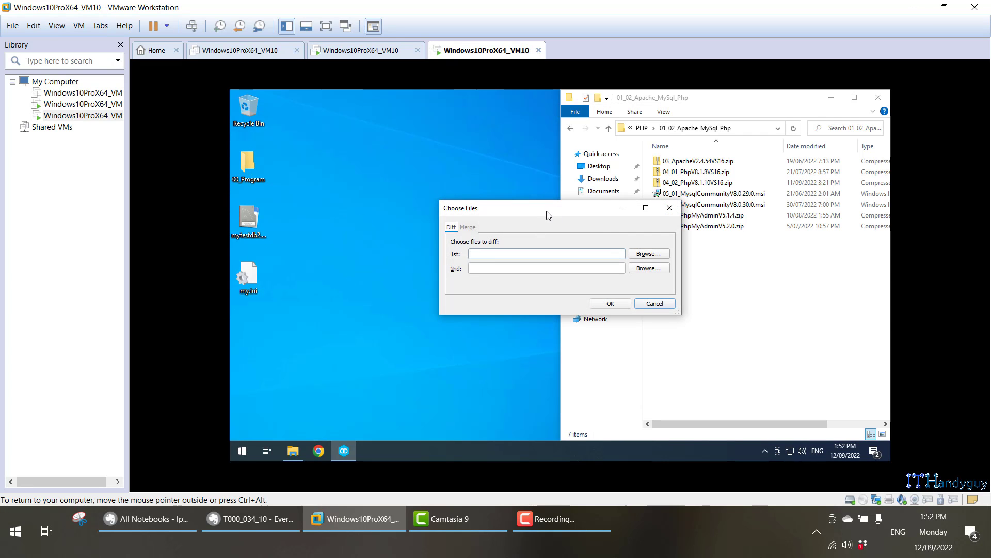
Create a 'New folder' on the desktop, move my.ini into it, and select its path.
{"action": "left_click", "coordinate": [240, 278]}
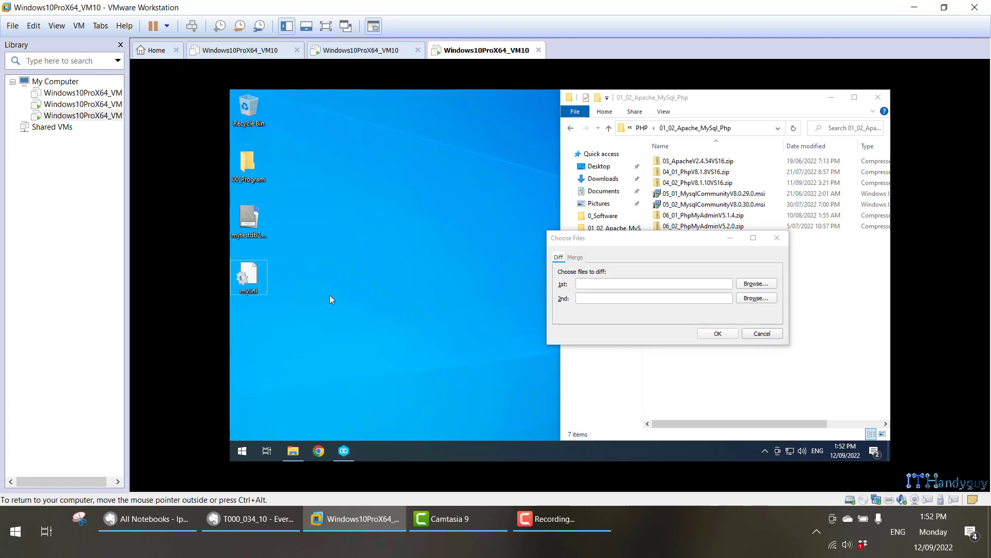
{"action": "key", "text": "ctrl+shift+n"}
{"action": "key", "text": "Return"}
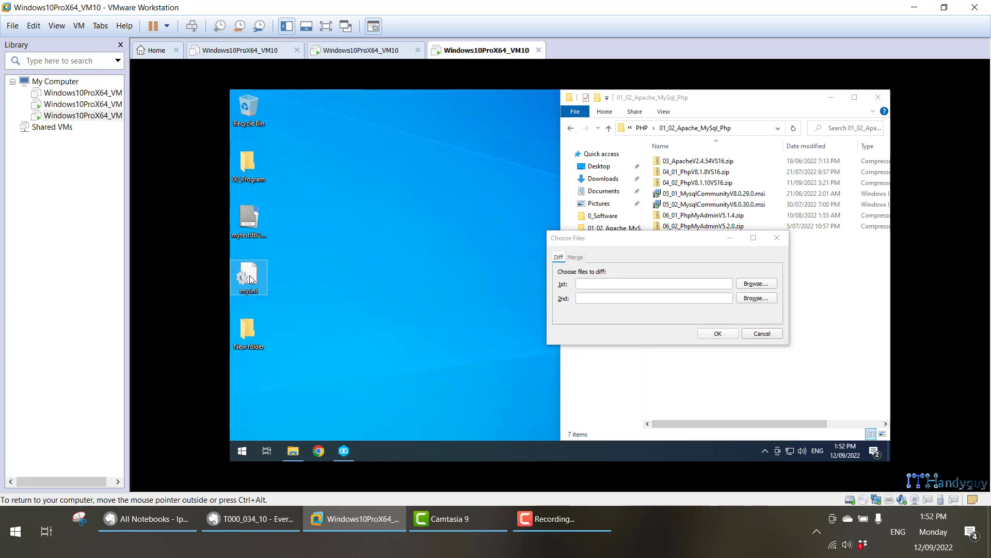
{"action": "mouse_move", "coordinate": [249, 274]}
{"action": "left_mouse_down"}
{"action": "mouse_move", "coordinate": [252, 334]}
{"action": "mouse_move", "coordinate": [255, 277]}
{"action": "left_mouse_up"}
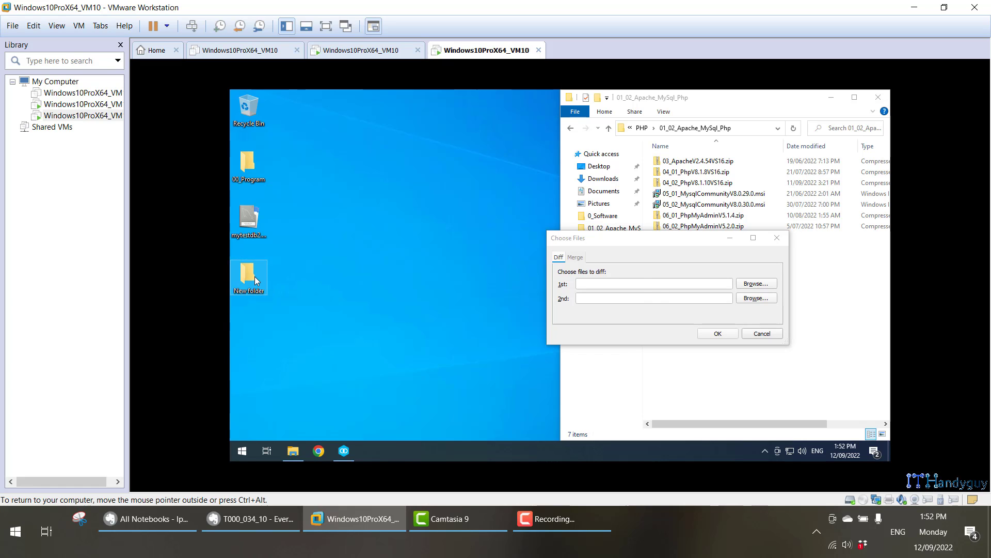
{"action": "double_click", "coordinate": [255, 279]}
{"action": "left_click", "coordinate": [532, 141]}
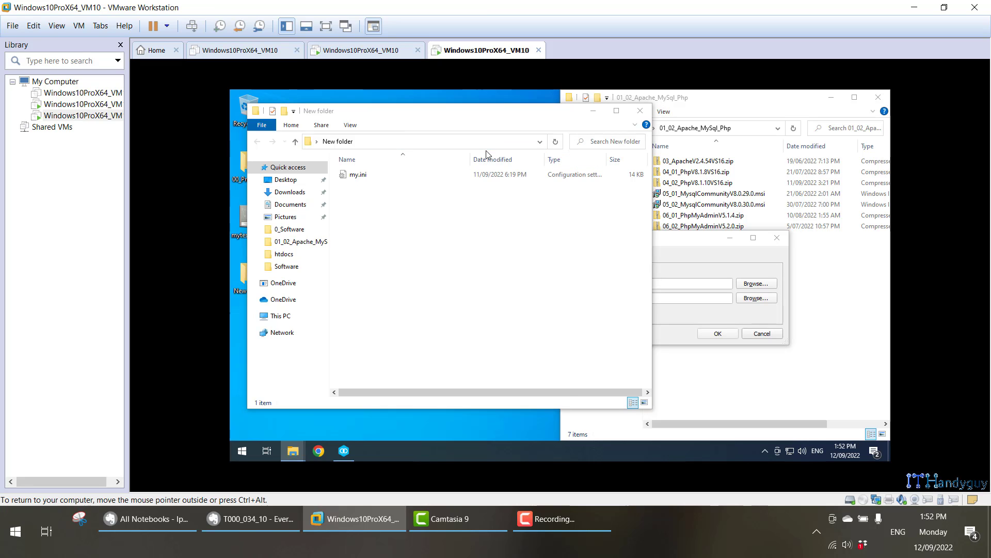
Paste the New folder path into a fresh Notepad++ tab.
{"action": "key", "text": "super"}
{"action": "type", "text": "n"}
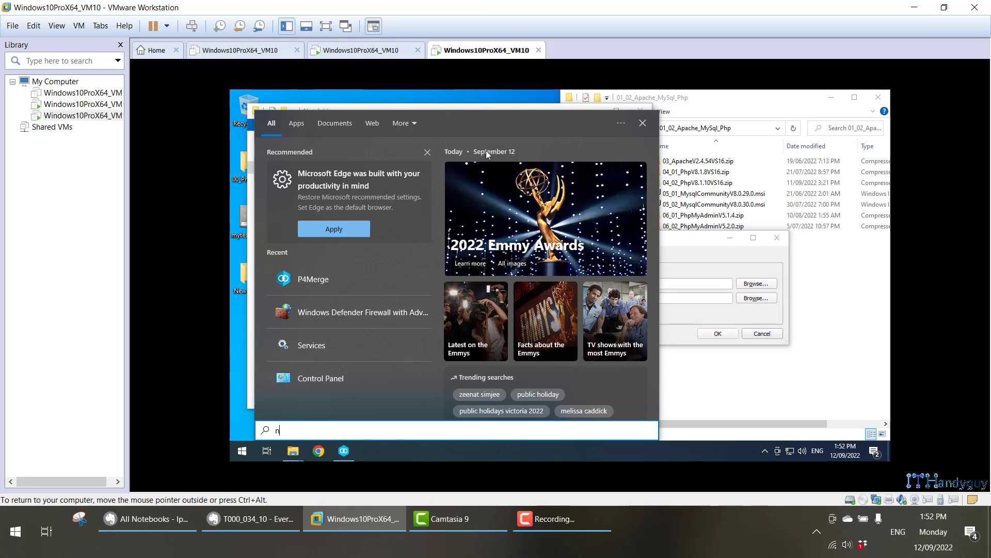
{"action": "type", "text": "o"}
{"action": "key", "text": "Return"}
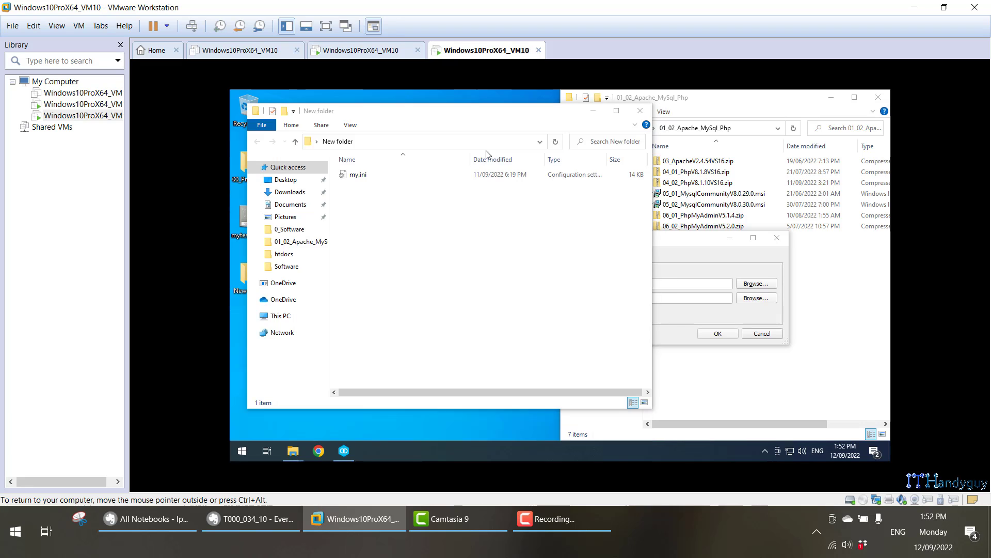
{"action": "key", "text": "End"}
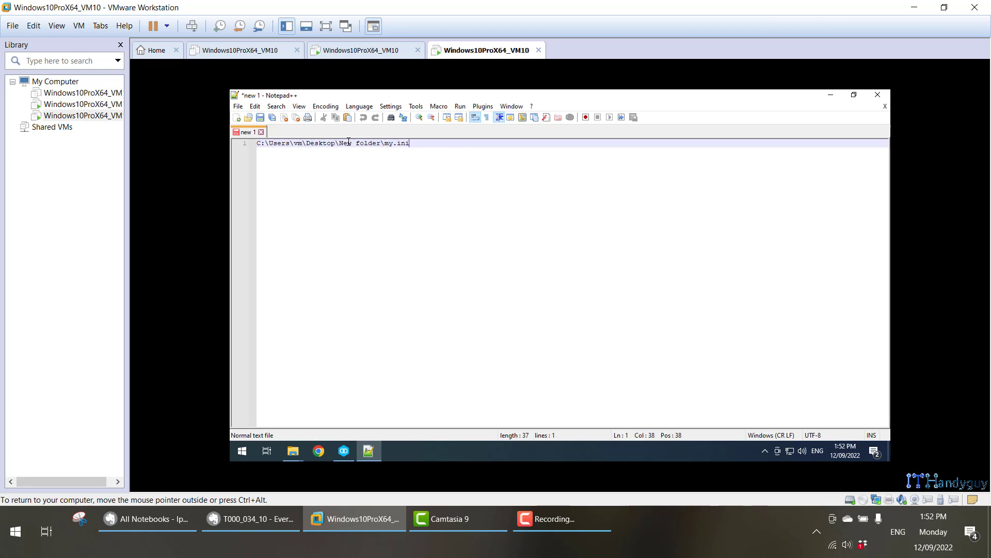
{"action": "double_click", "coordinate": [305, 134]}
{"action": "left_click", "coordinate": [261, 132]}
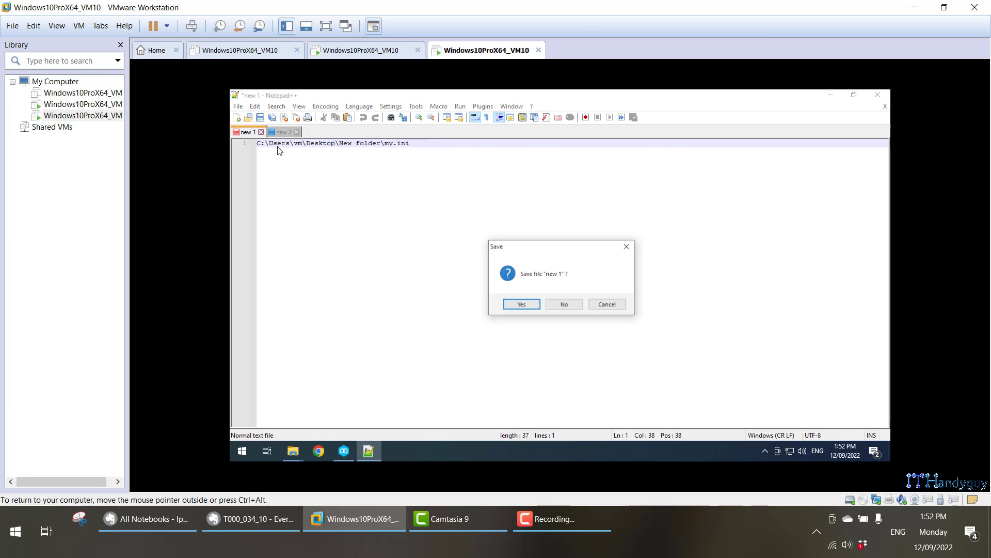
{"action": "left_click", "coordinate": [564, 305]}
{"action": "type", "text": "C:\\Users\\vm\\Desktop\\New folder"}
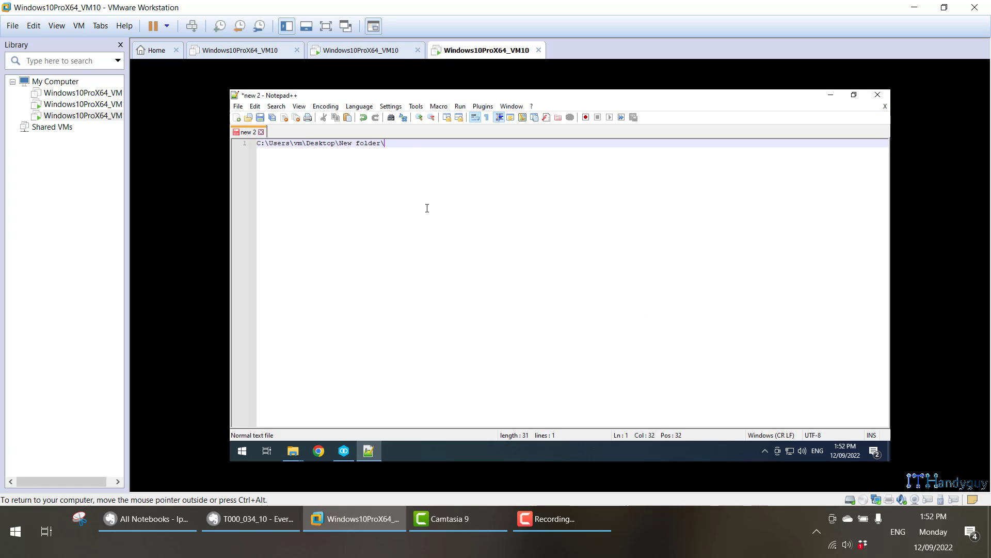
Grab the my.ini file name from New folder to complete its path in Notepad++.
{"action": "left_click", "coordinate": [837, 97]}
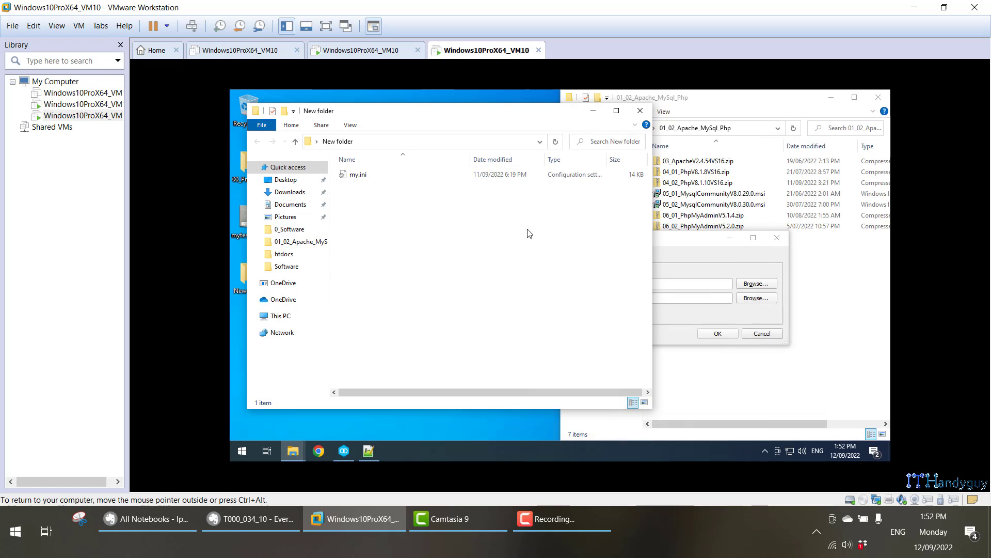
{"action": "left_click", "coordinate": [385, 173]}
{"action": "key", "text": "F2"}
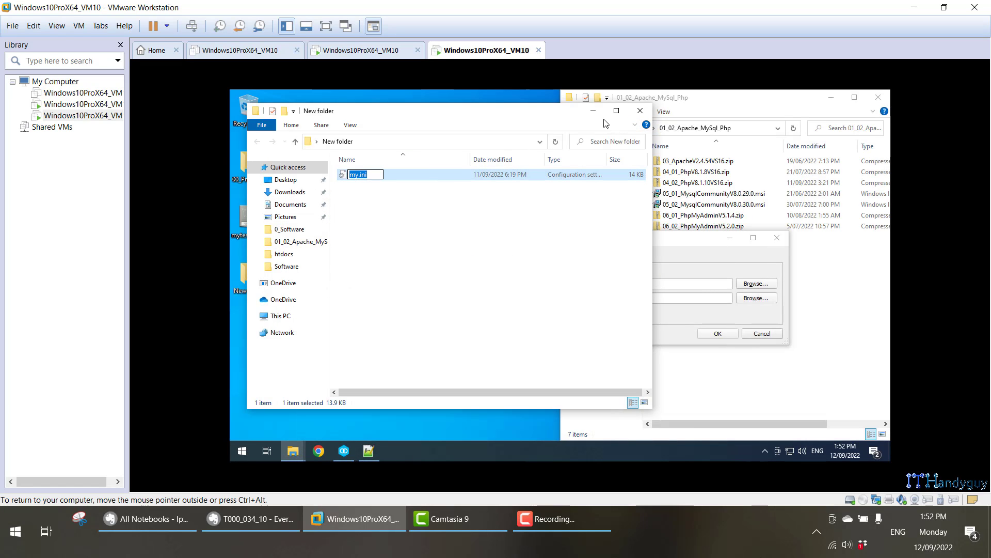
{"action": "left_click", "coordinate": [594, 110]}
{"action": "left_click", "coordinate": [369, 452]}
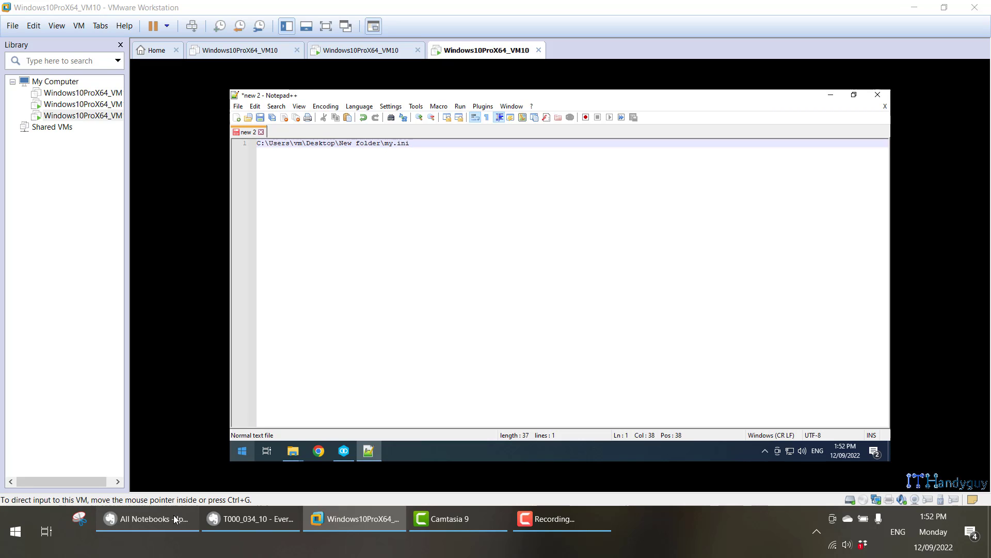
Copy the MySQL Server 8.0 my.ini path from Evernote and paste it as P4Merge's first file.
{"action": "left_click", "coordinate": [249, 519]}
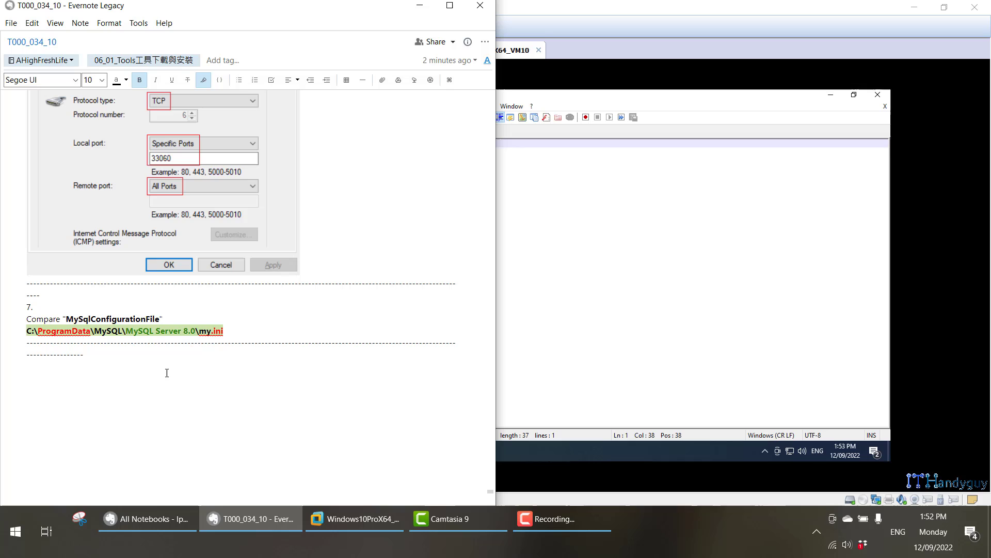
{"action": "right_click", "coordinate": [156, 328]}
{"action": "left_click", "coordinate": [233, 98]}
{"action": "left_click", "coordinate": [355, 519]}
{"action": "left_click", "coordinate": [369, 452]}
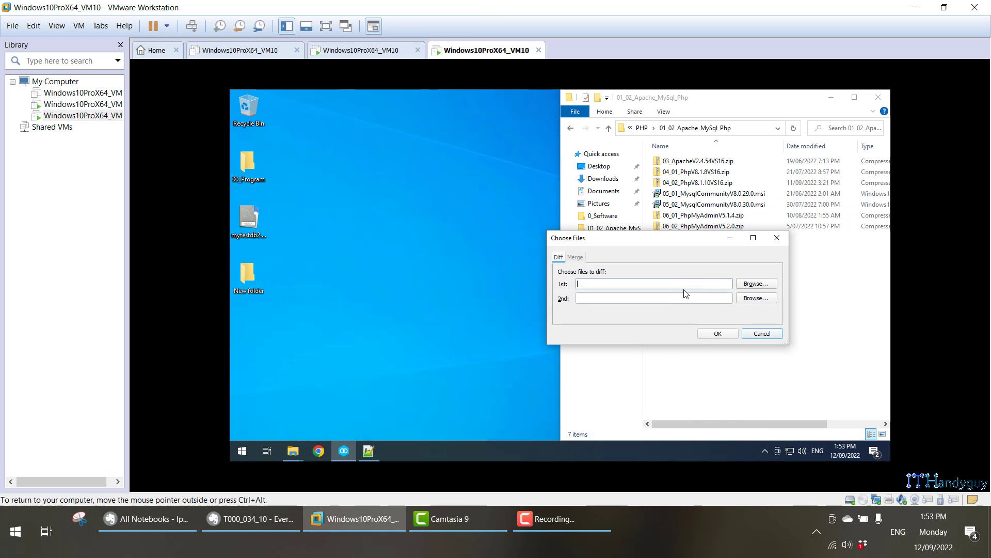
{"action": "key", "text": "ctrl+v"}
Paste the New folder my.ini path as the second file and check both paths.
{"action": "left_click", "coordinate": [369, 451]}
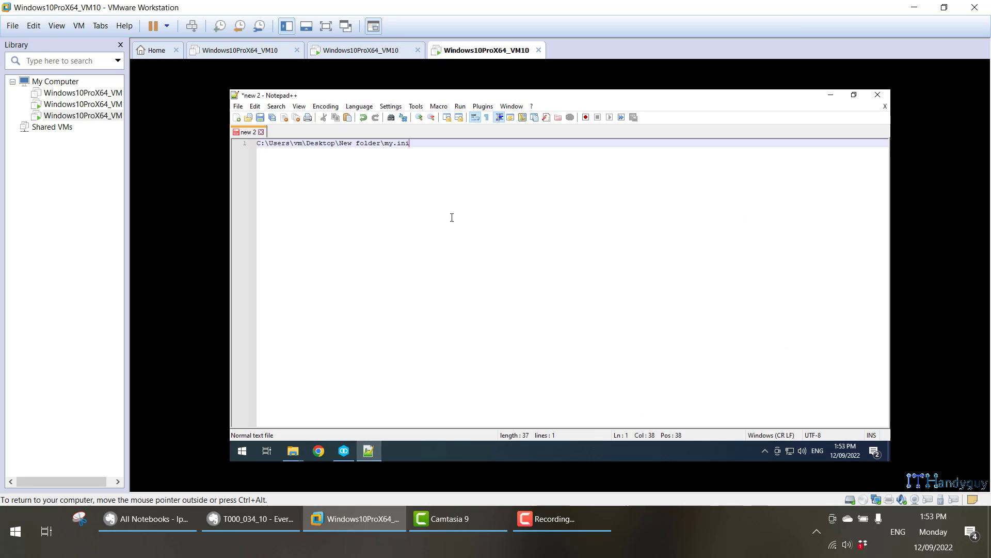
{"action": "key", "text": "shift+Home"}
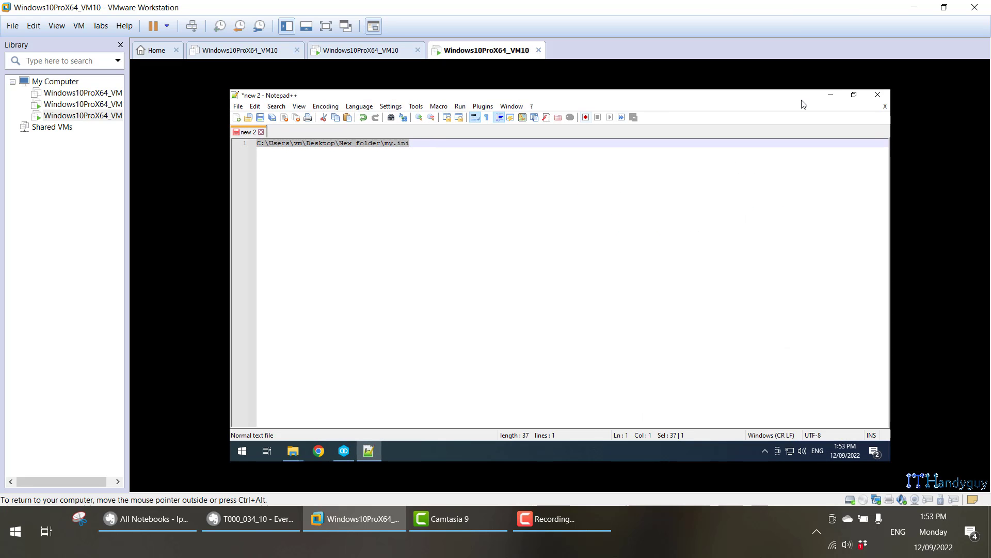
{"action": "left_click", "coordinate": [831, 95]}
{"action": "left_click", "coordinate": [690, 300]}
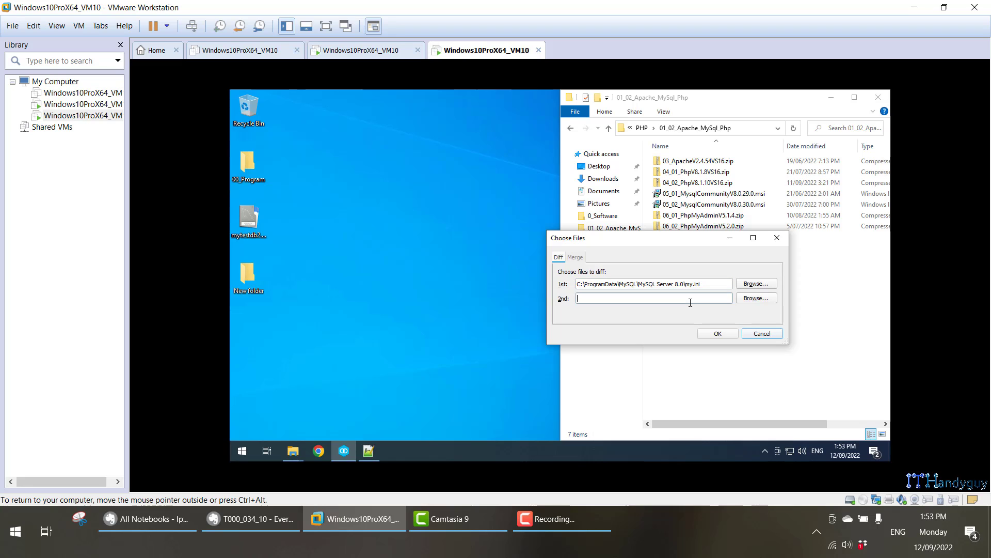
{"action": "key", "text": "ctrl+v"}
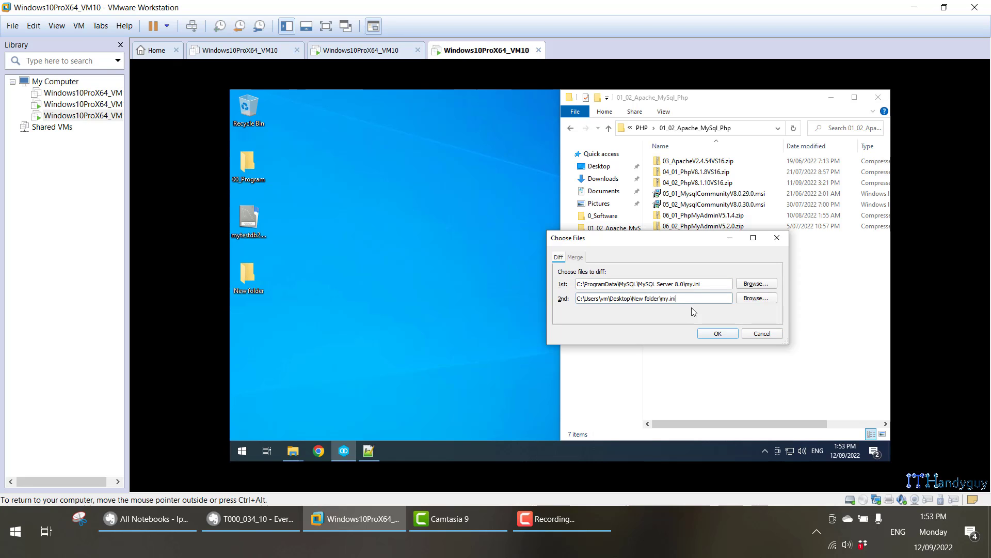
{"action": "left_click", "coordinate": [611, 280]}
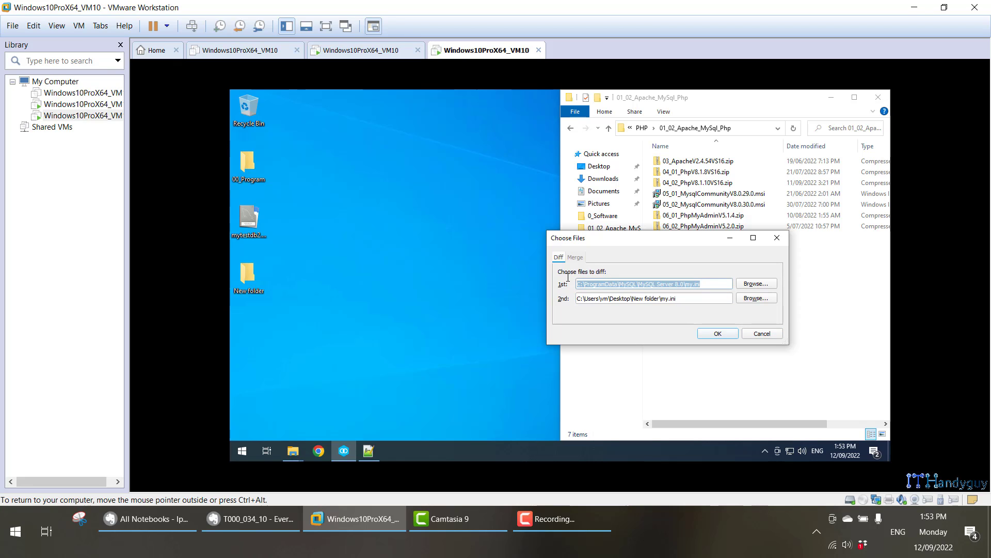
{"action": "left_click", "coordinate": [619, 299]}
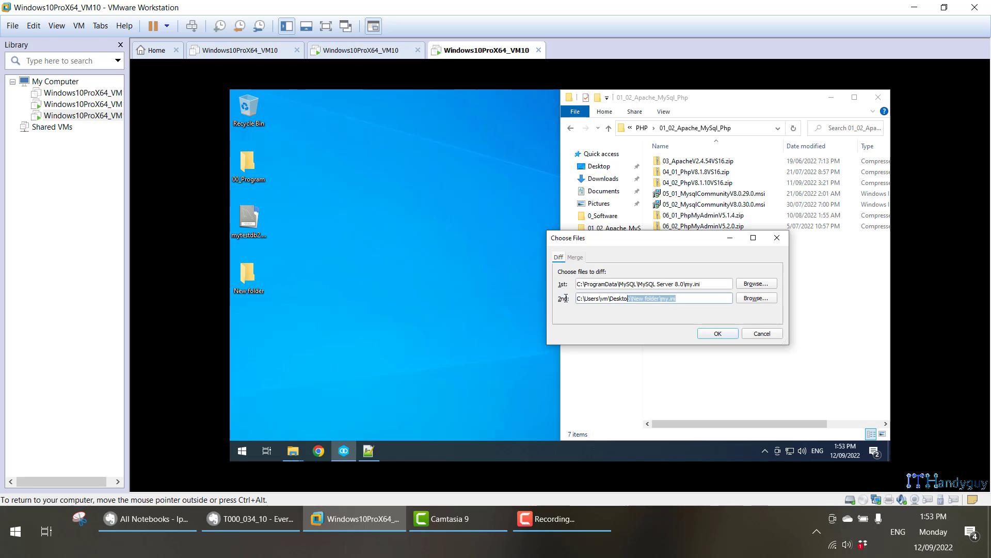
Run the my.ini comparison and step through the differences to myisam_sort_buffer_size.
{"action": "left_click", "coordinate": [719, 334]}
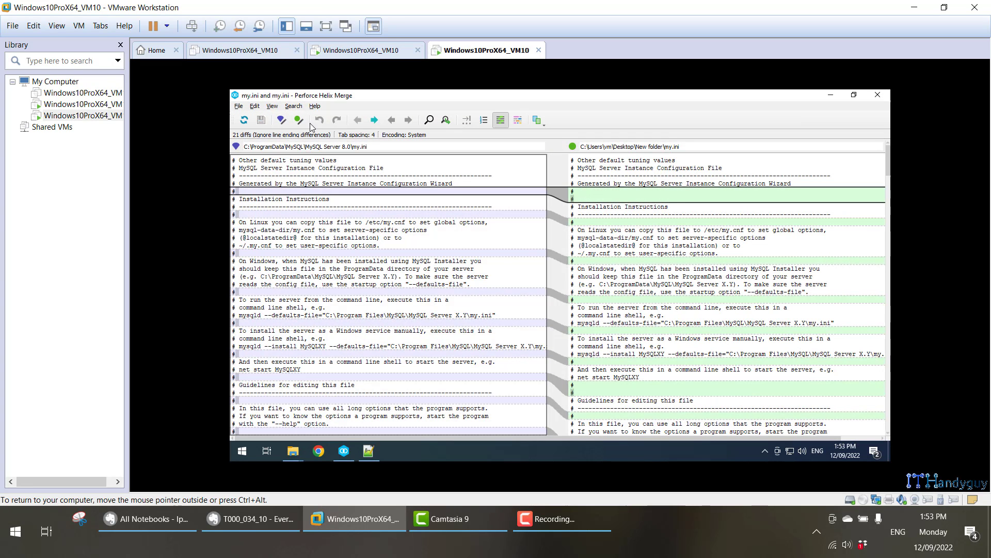
{"action": "left_click", "coordinate": [280, 121]}
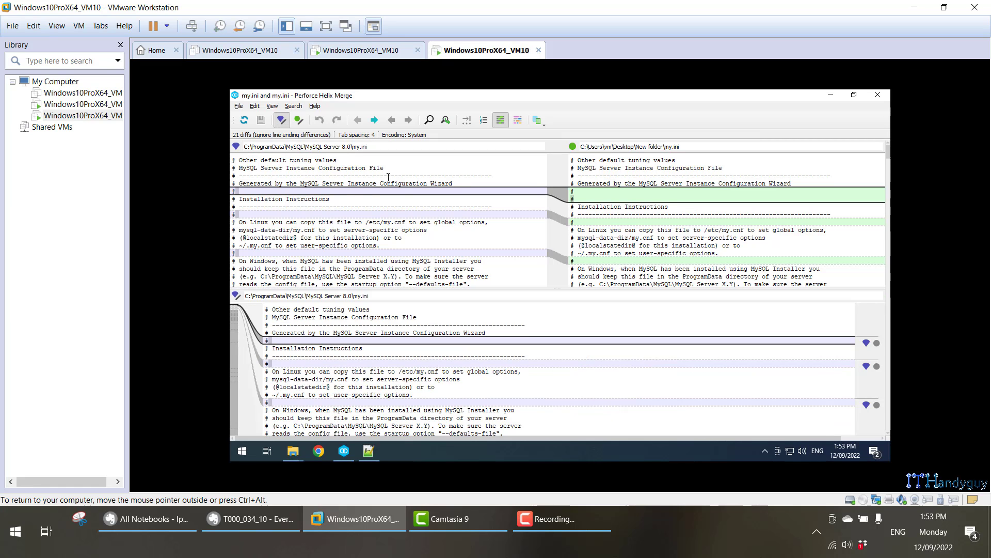
{"action": "left_click", "coordinate": [375, 120]}
{"action": "left_click", "coordinate": [375, 120]}
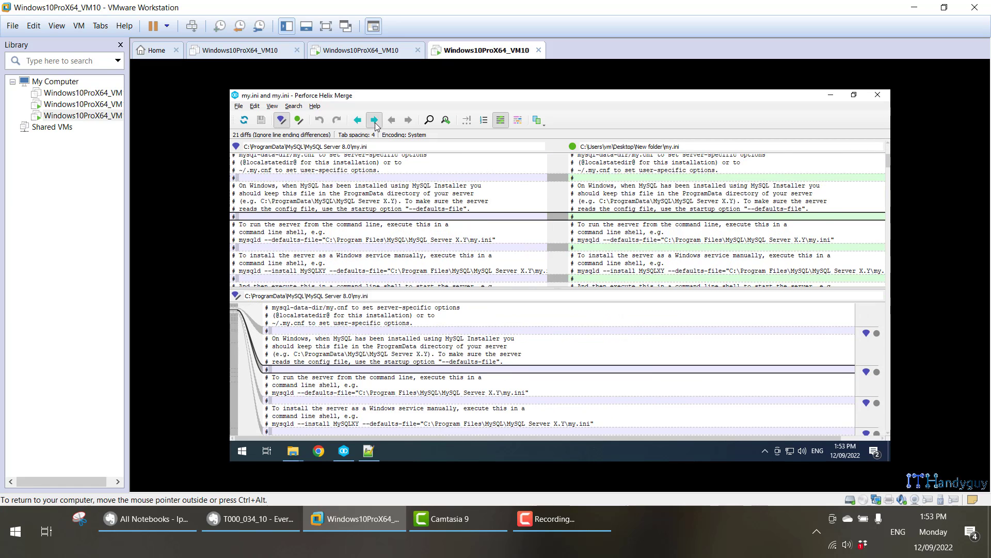
{"action": "left_click", "coordinate": [375, 120]}
{"action": "left_click", "coordinate": [375, 119]}
{"action": "left_click", "coordinate": [374, 120]}
{"action": "left_click", "coordinate": [375, 120]}
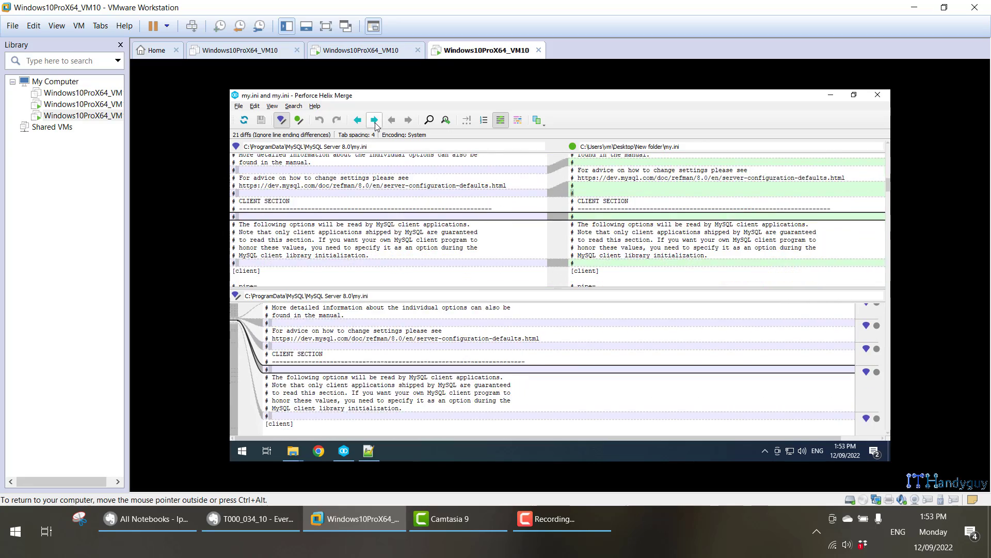
{"action": "left_click", "coordinate": [374, 120]}
{"action": "left_click", "coordinate": [375, 120]}
{"action": "left_click", "coordinate": [375, 120]}
{"action": "left_click", "coordinate": [374, 120]}
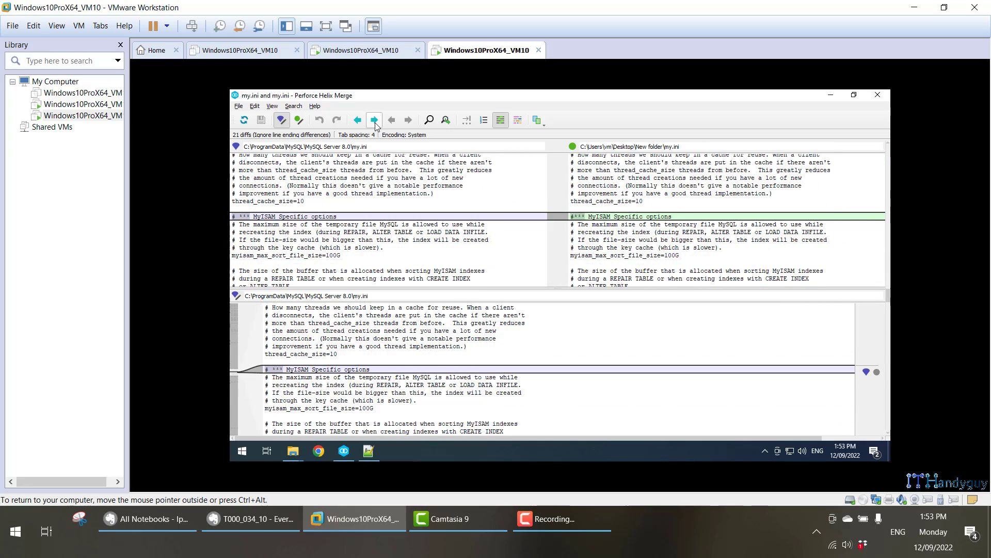
{"action": "left_click", "coordinate": [375, 121]}
{"action": "left_click", "coordinate": [357, 122]}
{"action": "left_click", "coordinate": [374, 120]}
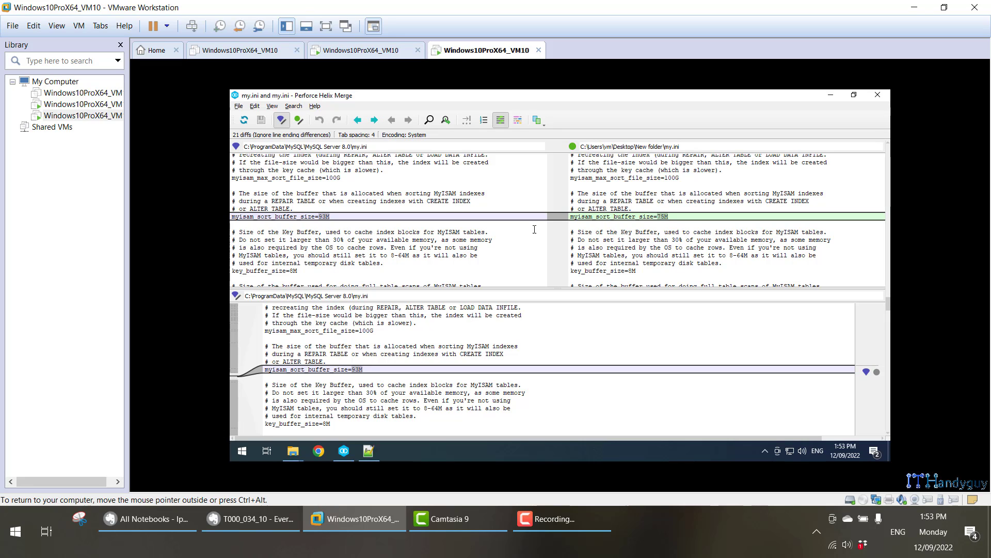
Compare the 93M and 75M sort buffer values, view the InnoDB differences, then close P4Merge.
{"action": "left_click", "coordinate": [360, 221]}
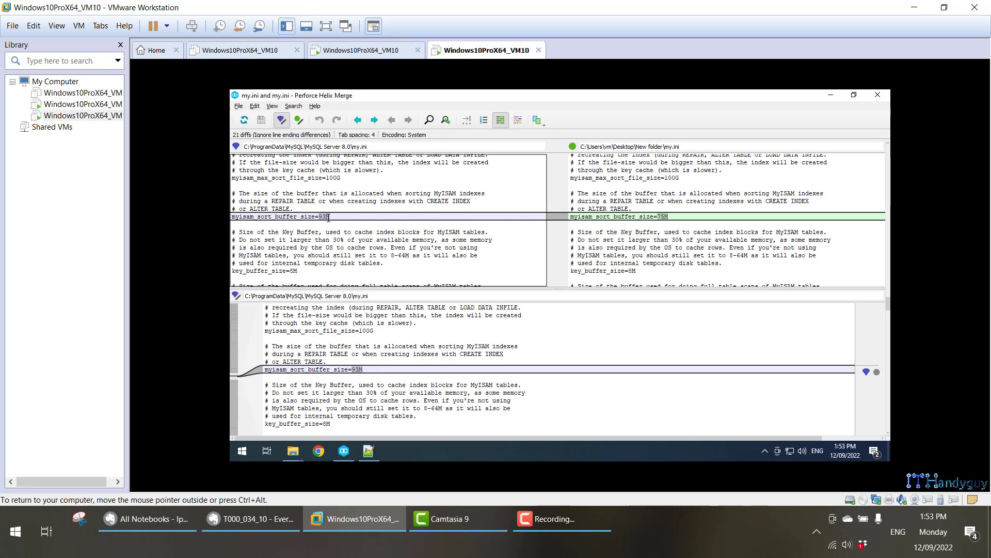
{"action": "left_click_drag", "start_coordinate": [319, 216], "coordinate": [328, 216]}
{"action": "left_click", "coordinate": [666, 216]}
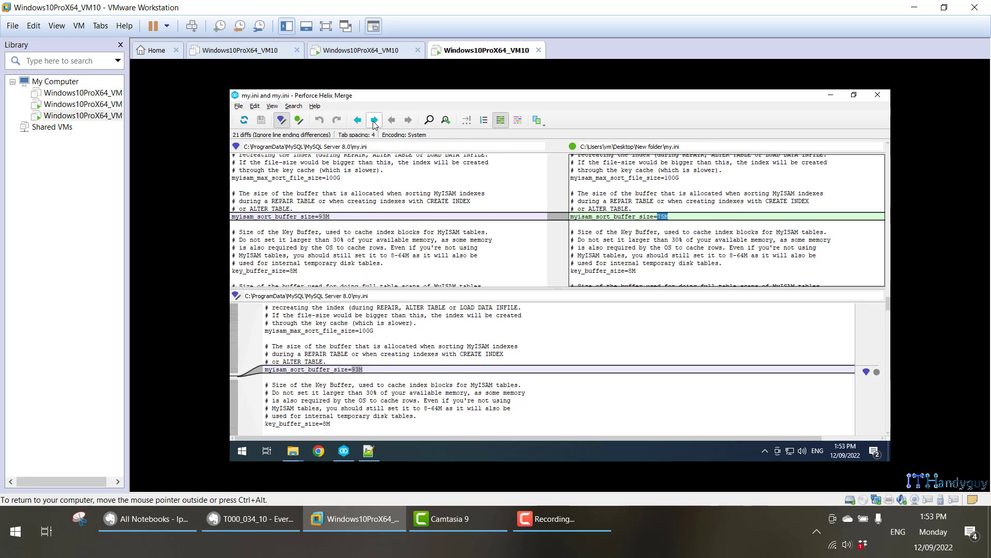
{"action": "left_click", "coordinate": [374, 121]}
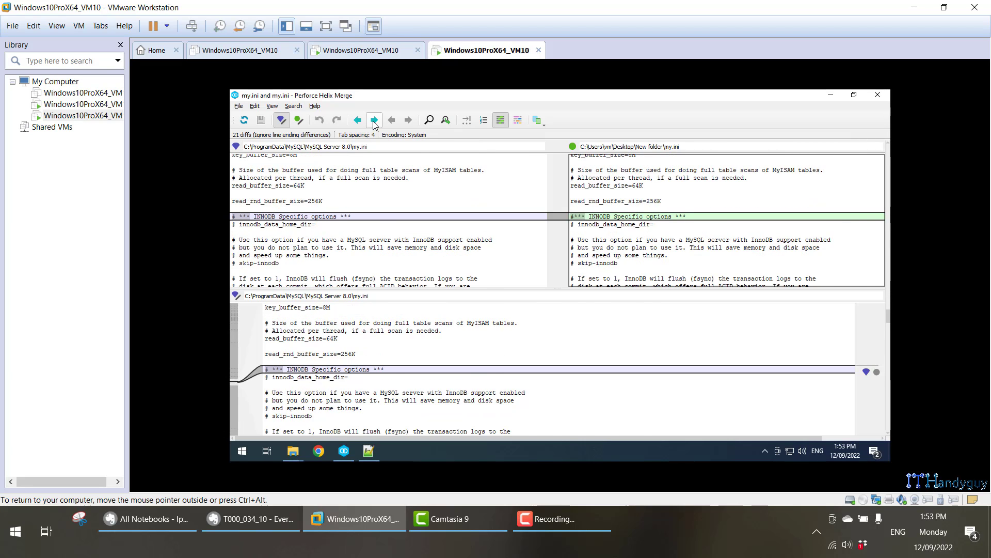
{"action": "left_click", "coordinate": [374, 121]}
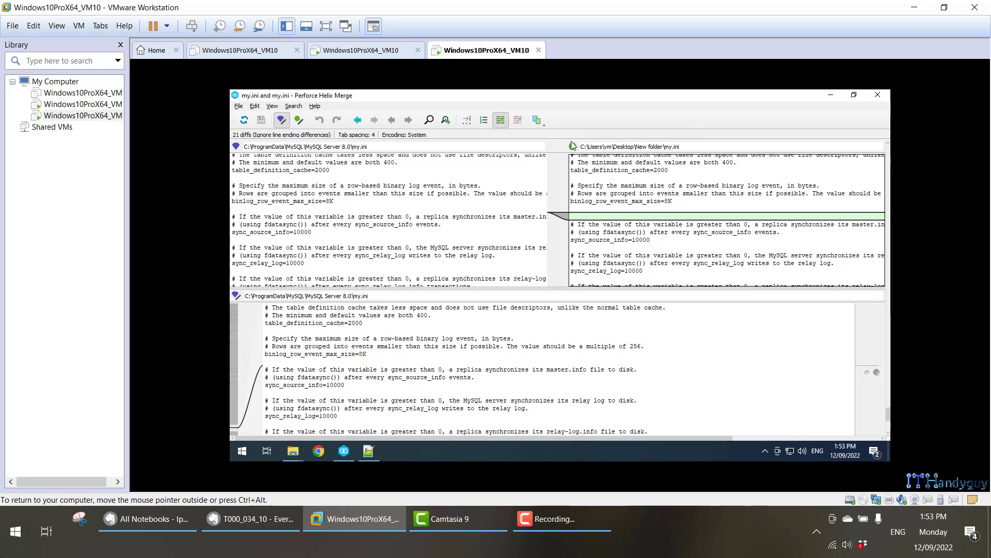
{"action": "left_click", "coordinate": [877, 98]}
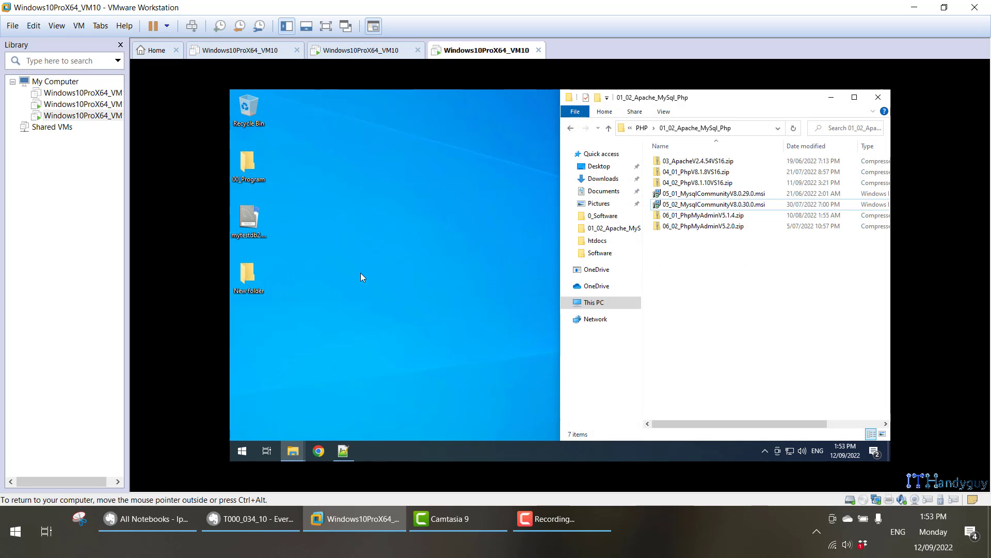
{"action": "left_click", "coordinate": [264, 293]}
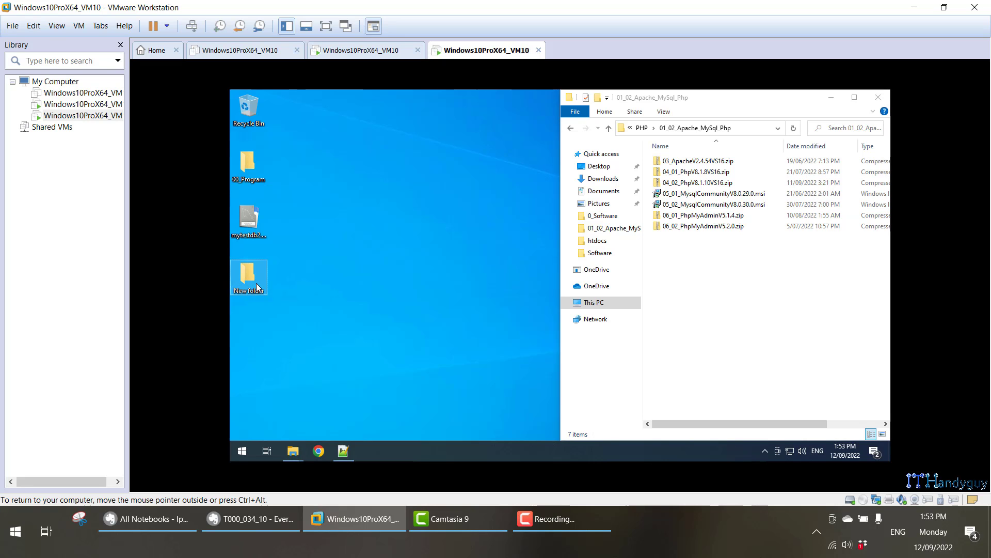
{"action": "double_click", "coordinate": [257, 287]}
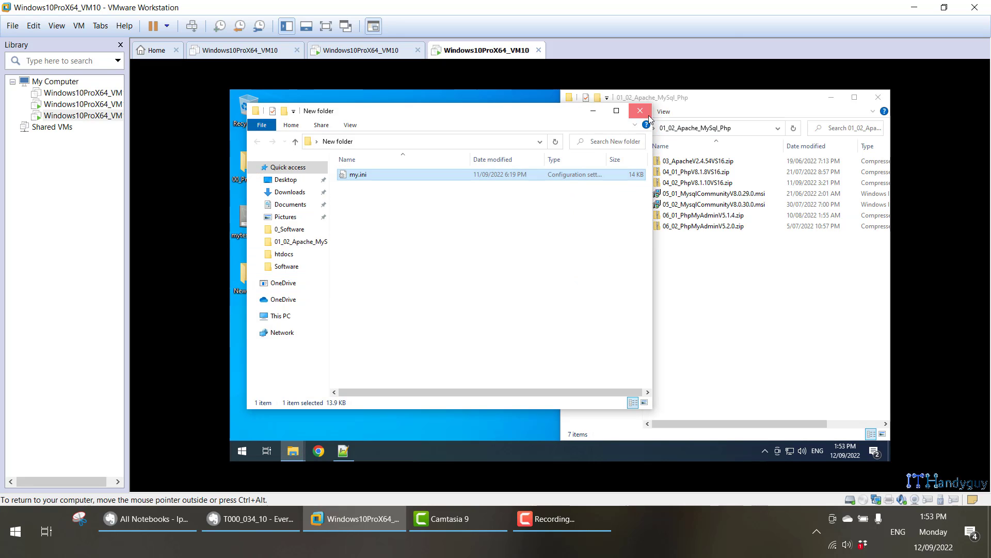
{"action": "left_click", "coordinate": [641, 112]}
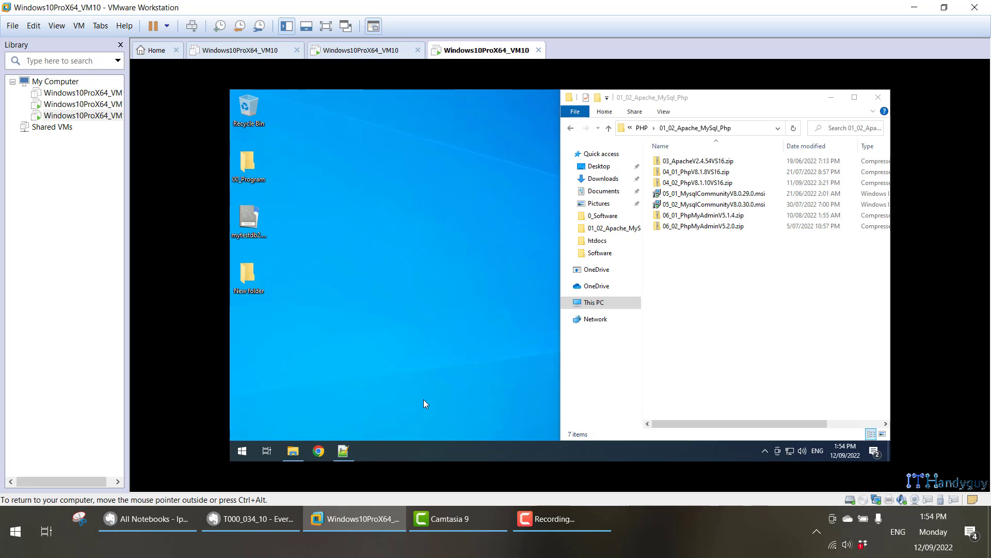
{"action": "left_click", "coordinate": [714, 205]}
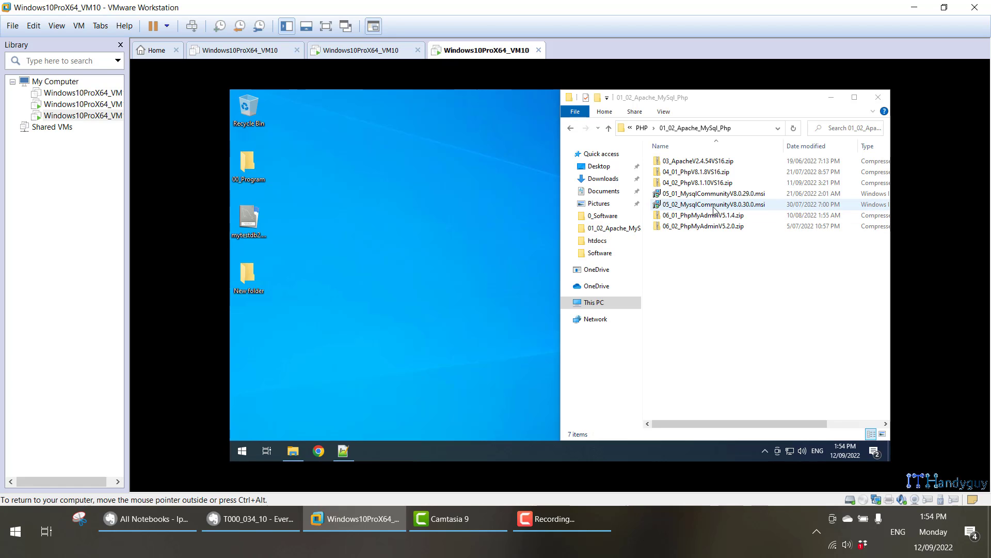
{"action": "double_click", "coordinate": [260, 281]}
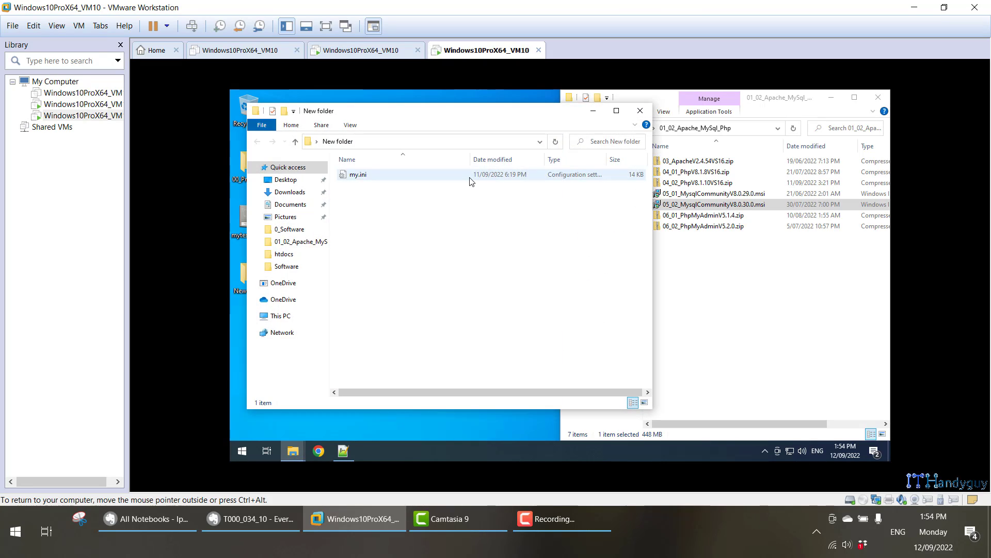
{"action": "left_click", "coordinate": [470, 178]}
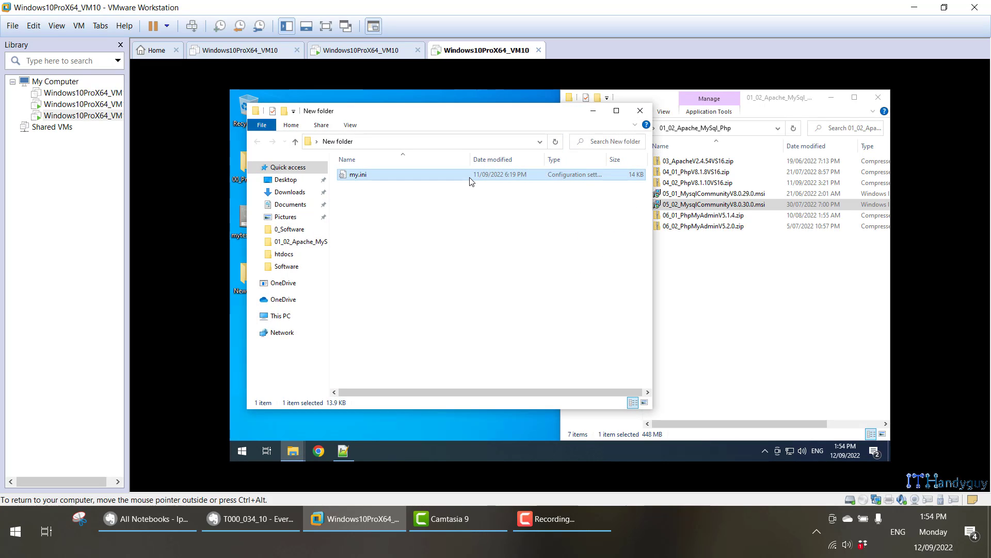
{"action": "left_click", "coordinate": [641, 111]}
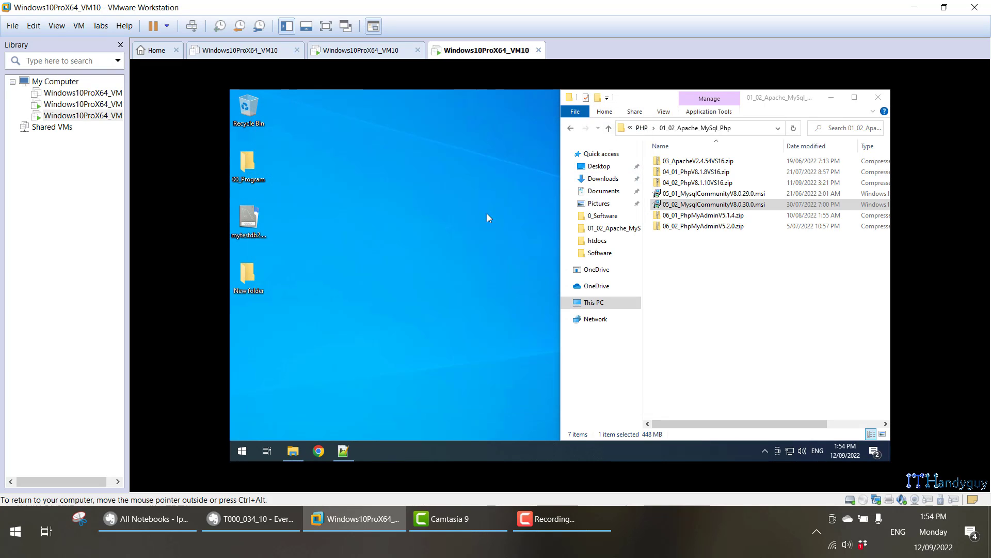
{"action": "key", "text": "super"}
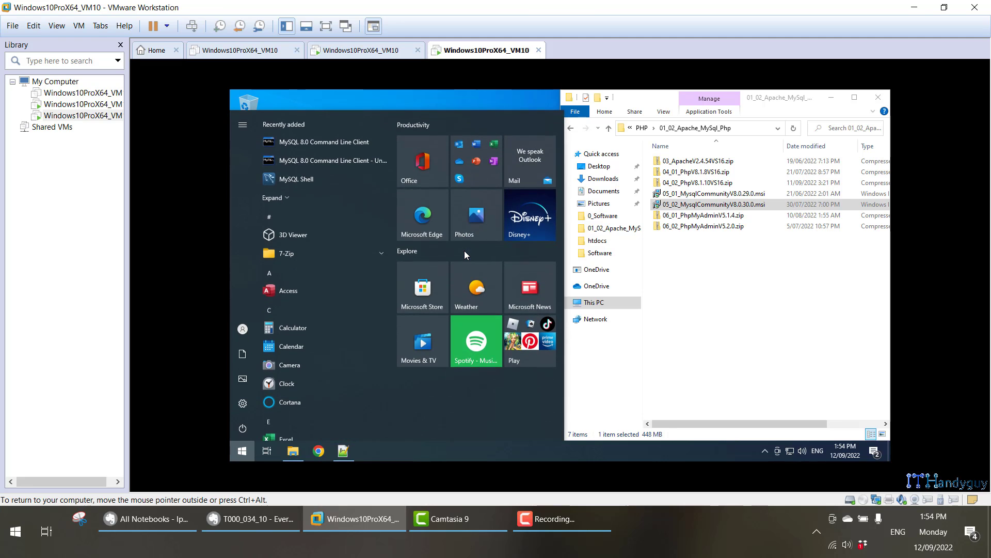
{"action": "type", "text": "fire"}
{"action": "key", "text": "Return"}
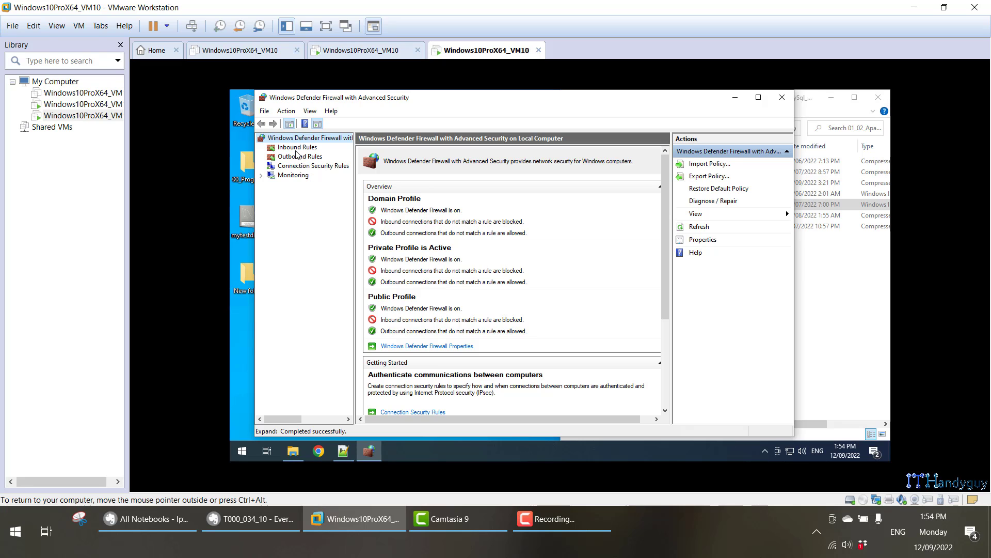
{"action": "left_click", "coordinate": [297, 148]}
{"action": "left_click", "coordinate": [388, 193]}
{"action": "left_click", "coordinate": [388, 203]}
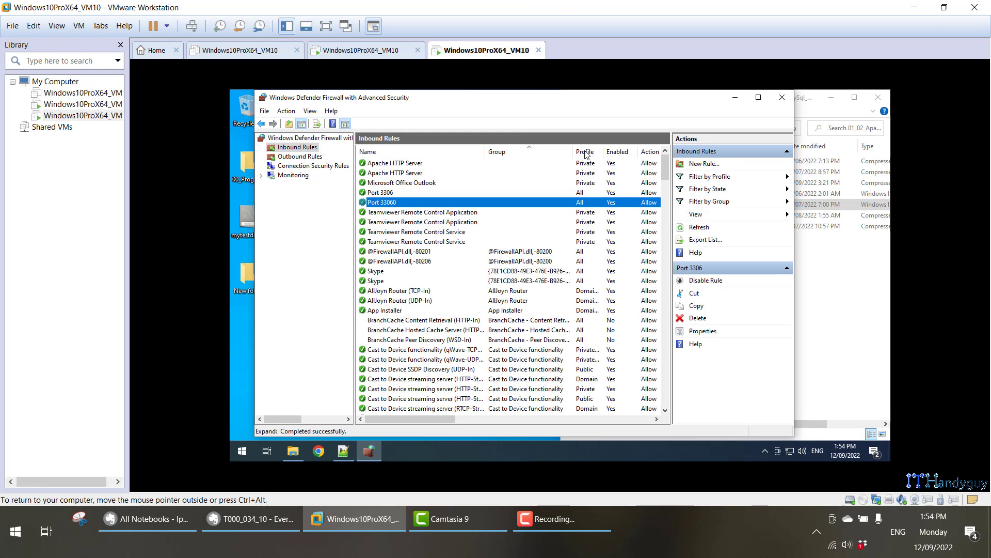
{"action": "left_click", "coordinate": [782, 97]}
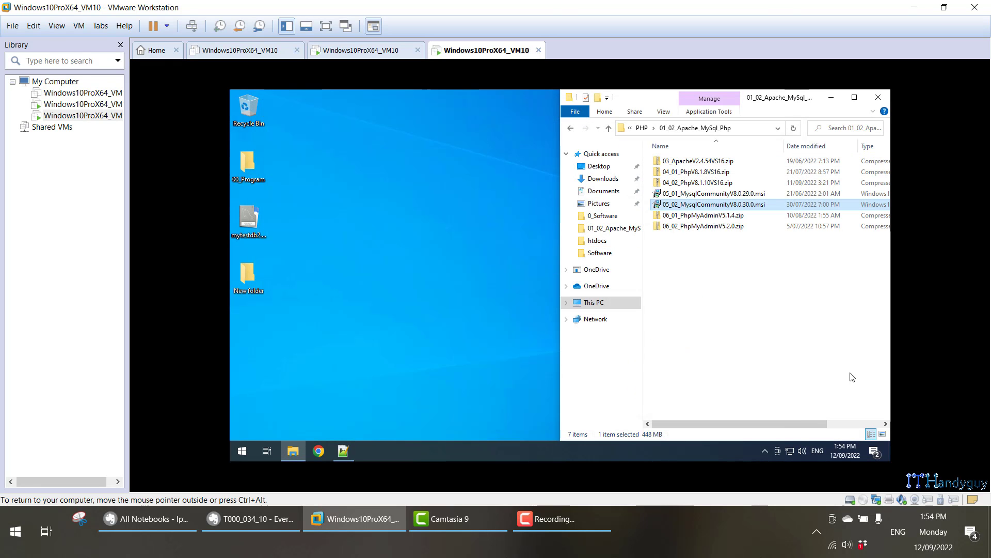